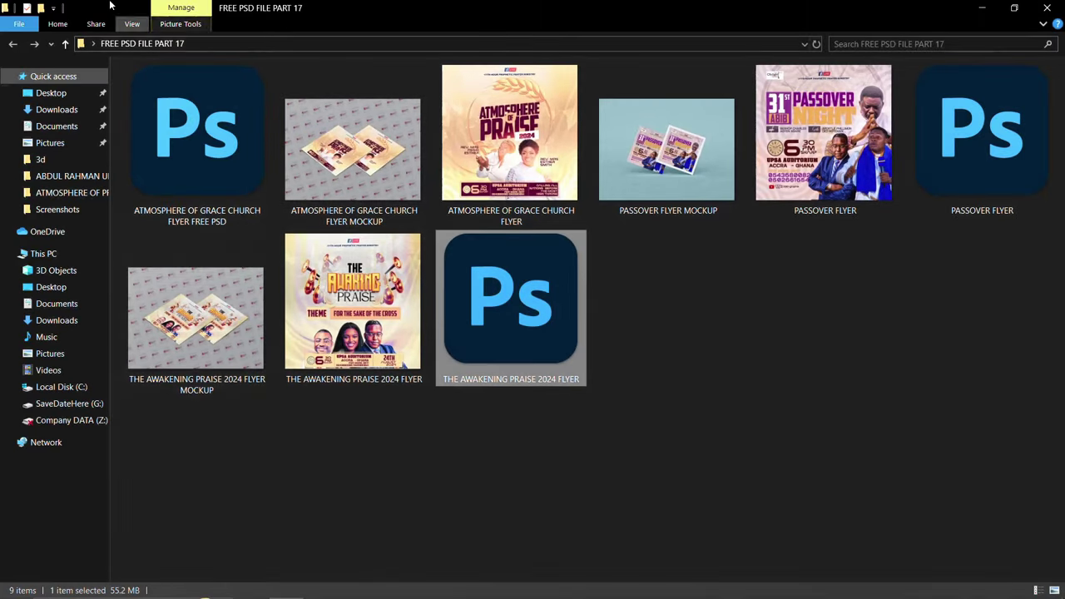
# Step: Switch the folder to Extra large icons and select the Atmosphere of Grace Church Flyer image
pyautogui.click(132, 24)
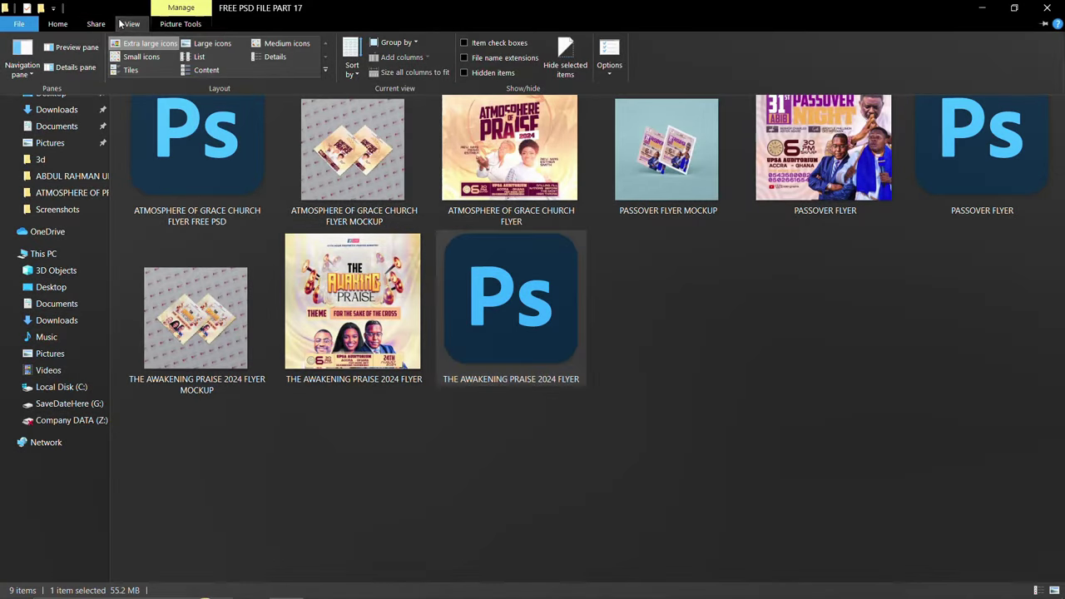
pyautogui.click(132, 24)
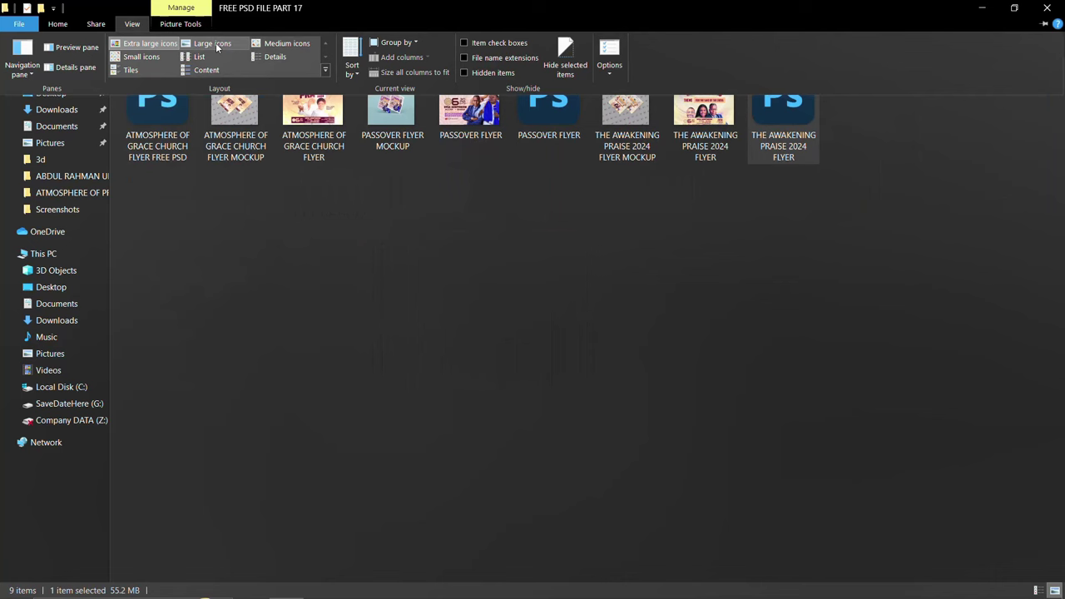
pyautogui.click(150, 45)
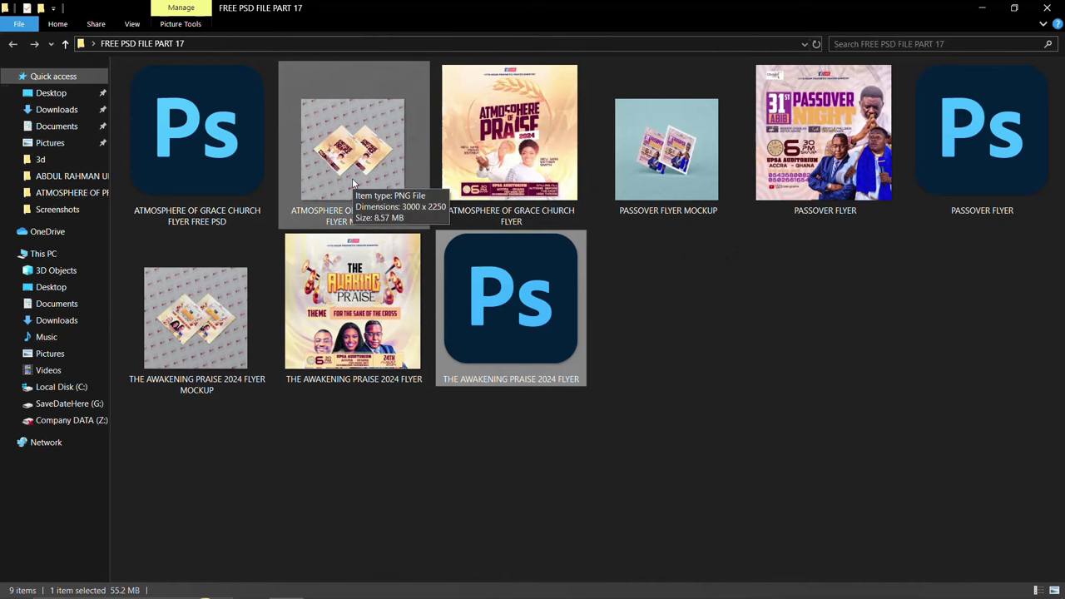
pyautogui.click(503, 149)
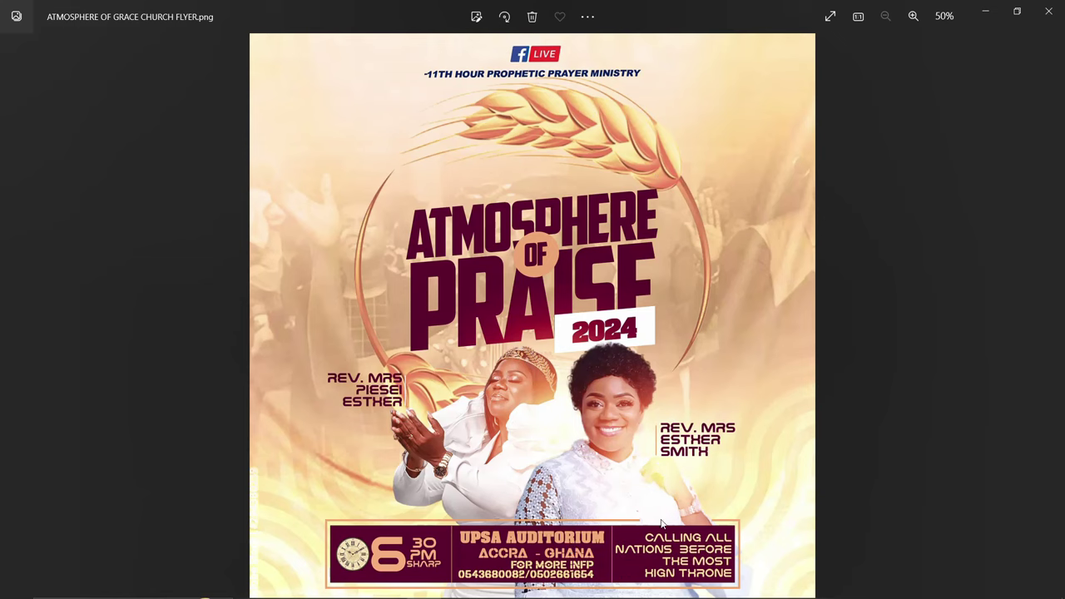
pyautogui.moveTo(2, 275)
pyautogui.click(17, 316)
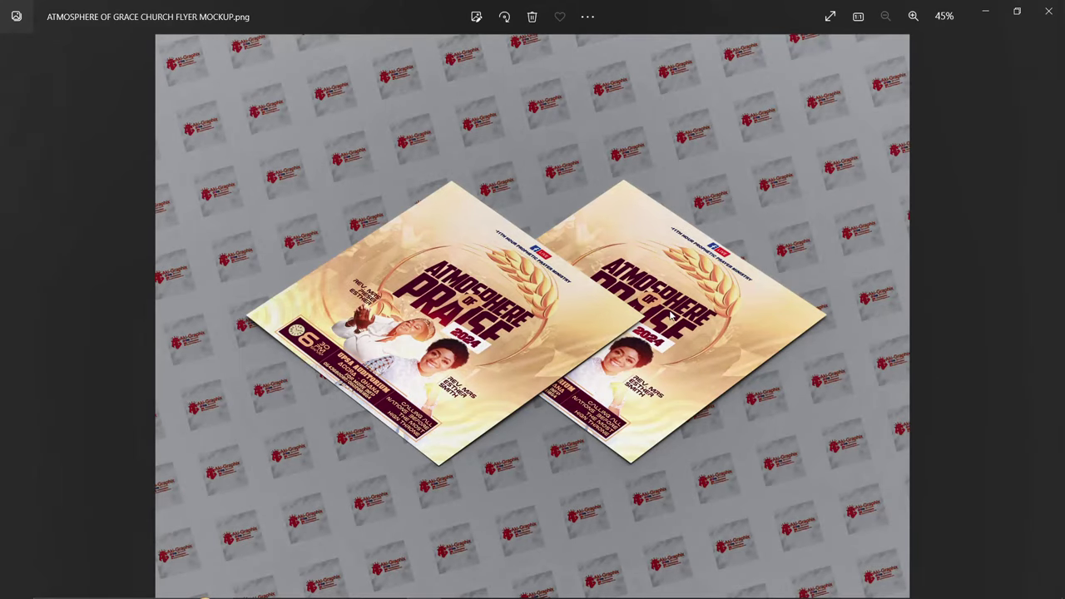
pyautogui.scroll(5, 672, 316)
pyautogui.scroll(-2, 672, 316)
pyautogui.scroll(-3, 672, 320)
pyautogui.scroll(3, 574, 337)
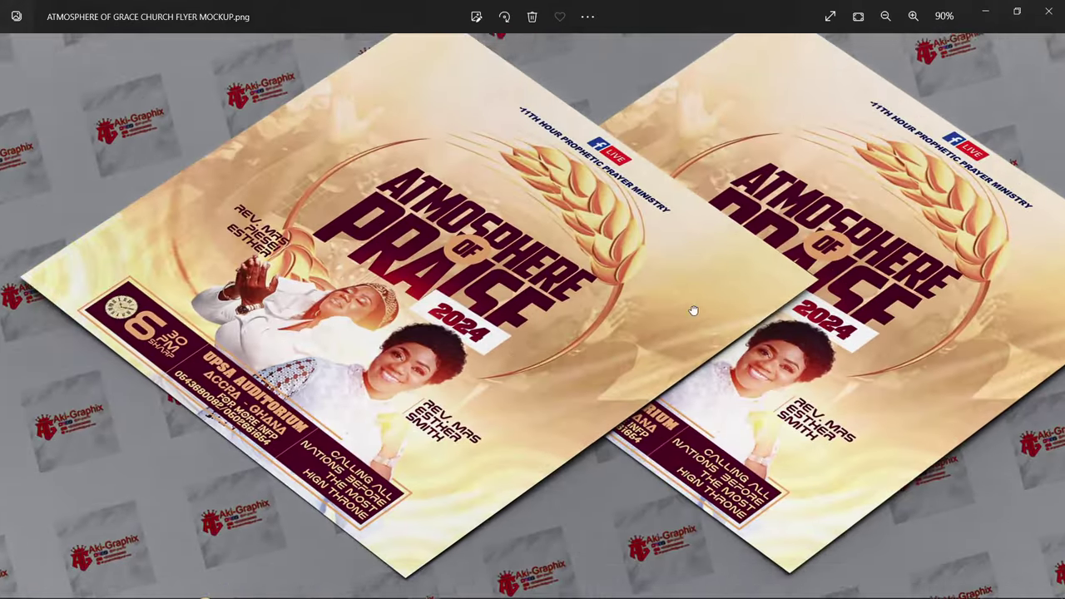
pyautogui.moveTo(697, 330); pyautogui.dragTo(655, 309)
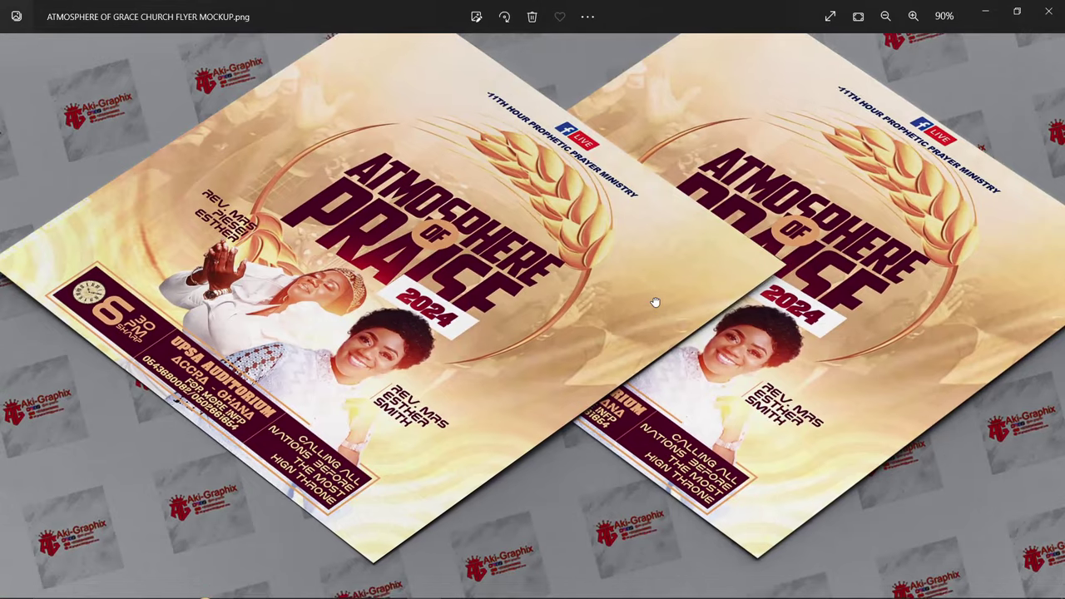
pyautogui.scroll(-3, 657, 335)
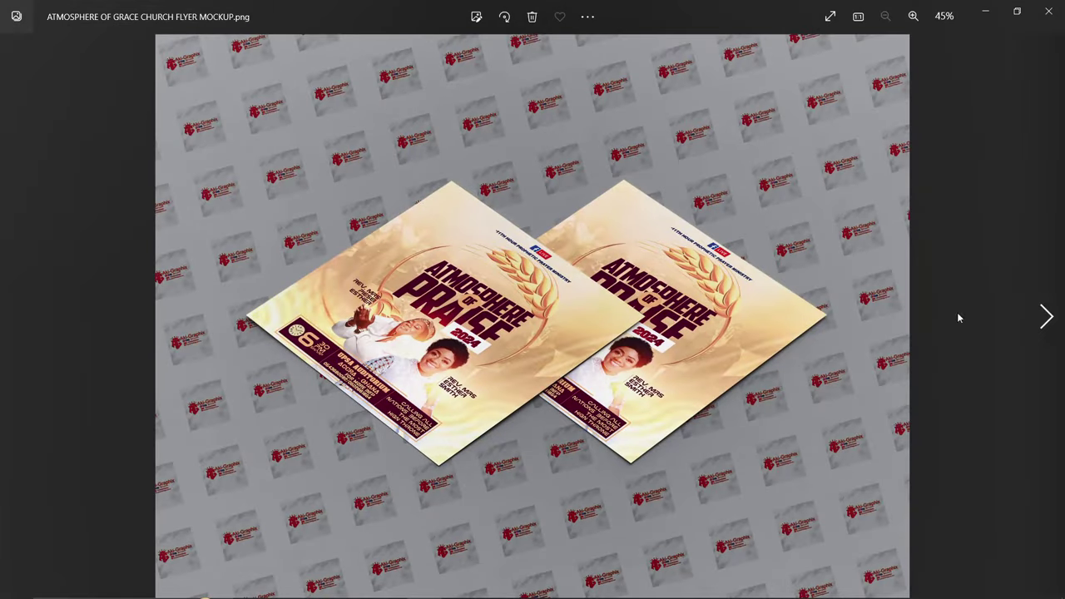
pyautogui.scroll(3, 524, 305)
pyautogui.scroll(-3, 523, 304)
pyautogui.click(1052, 332)
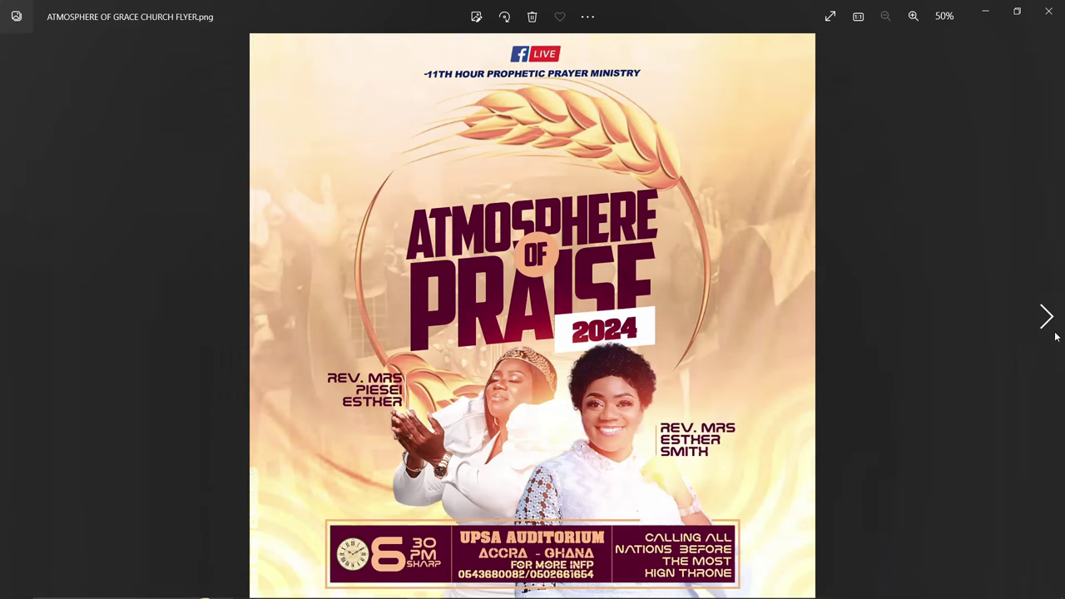
pyautogui.click(1046, 316)
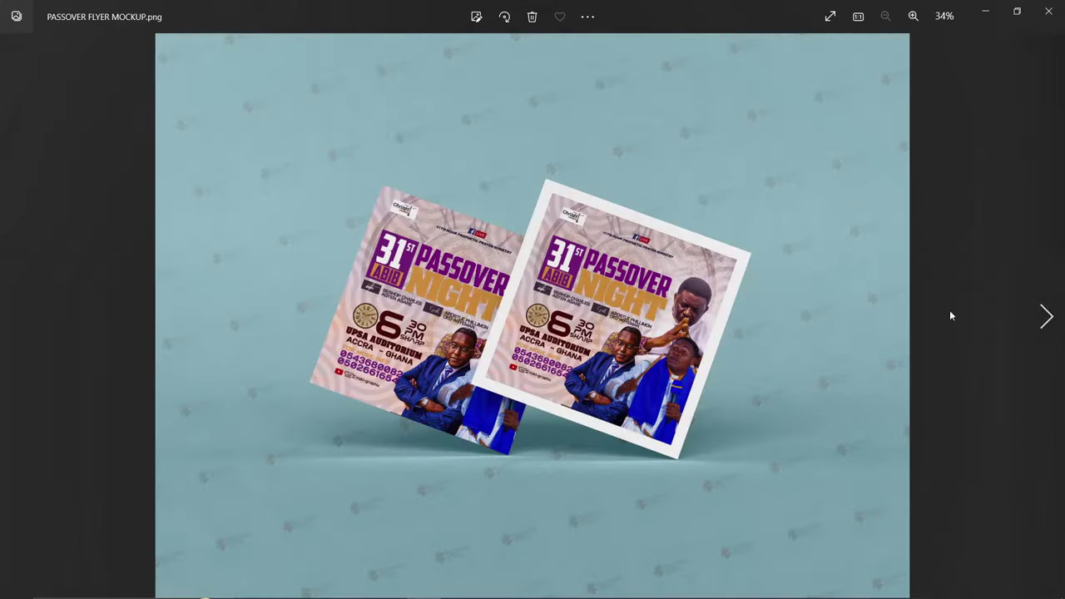
pyautogui.scroll(3, 631, 293)
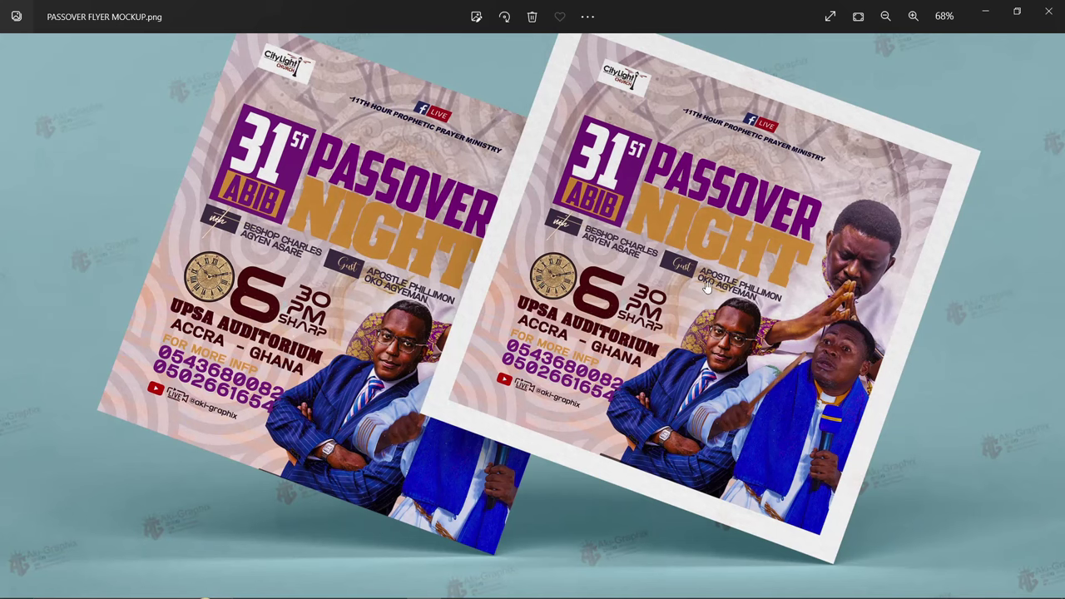
pyautogui.scroll(-3, 707, 287)
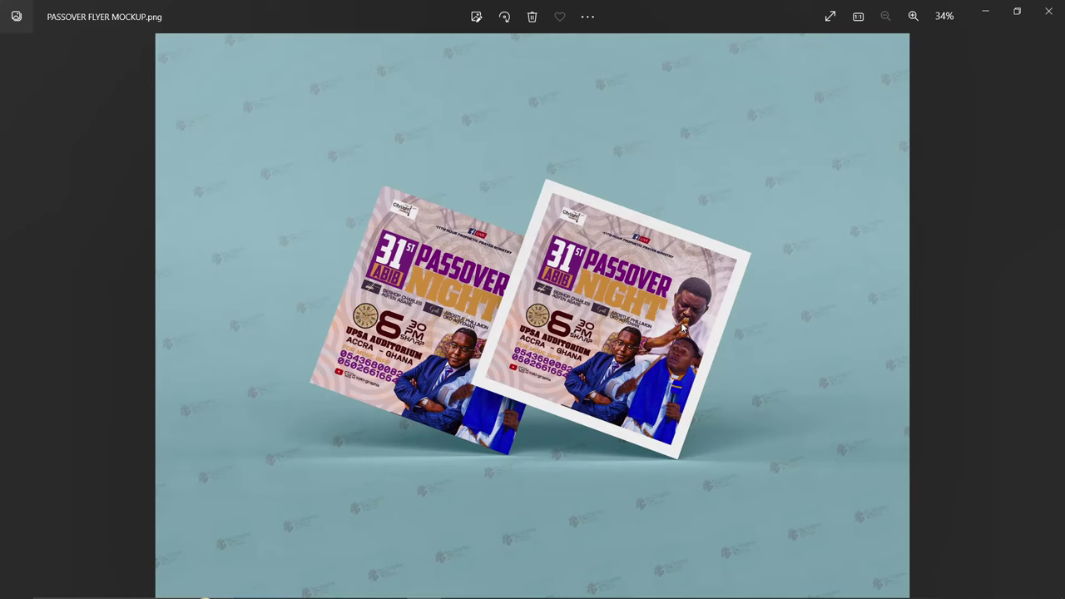
pyautogui.scroll(2, 558, 326)
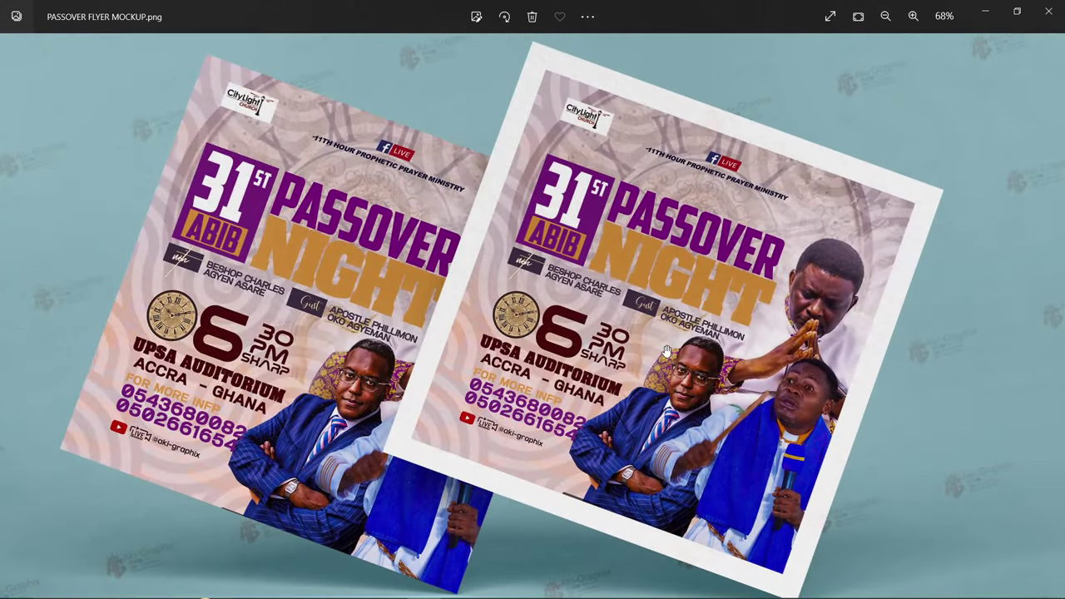
pyautogui.scroll(-2, 665, 351)
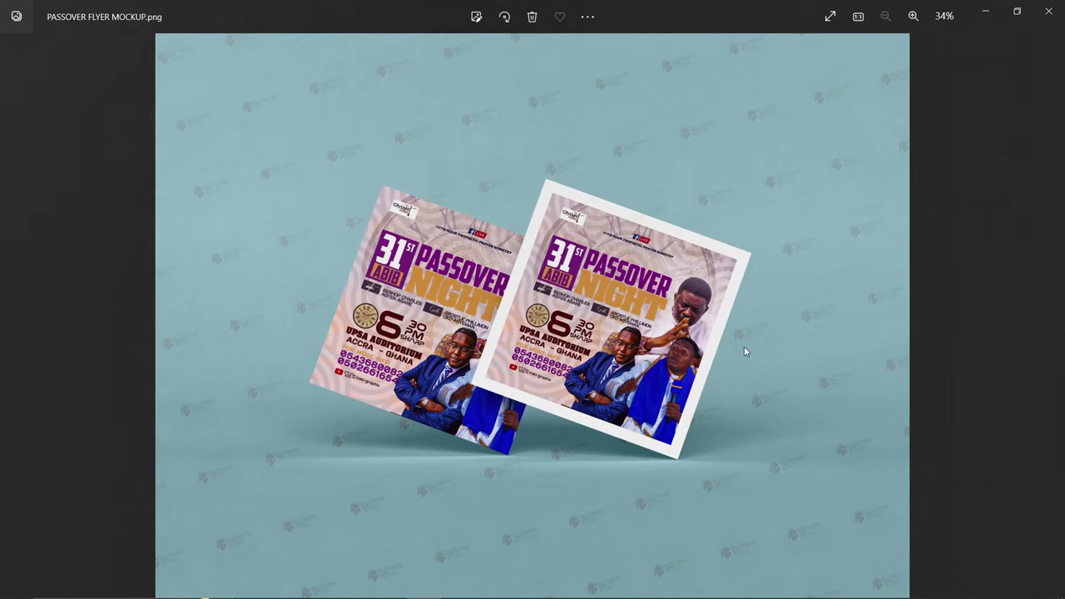
pyautogui.scroll(2, 668, 370)
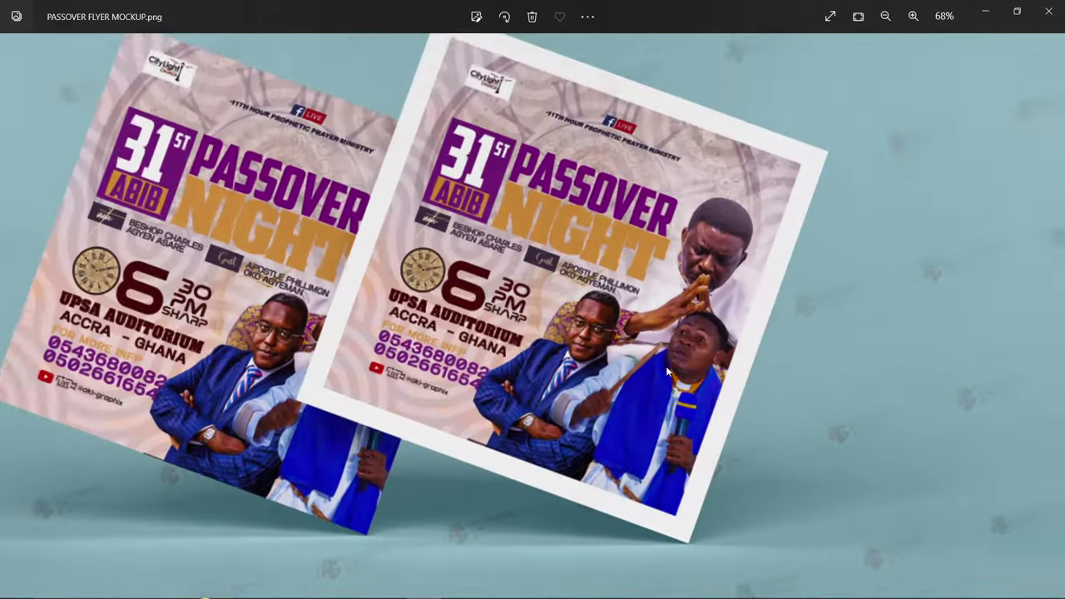
pyautogui.scroll(2, 670, 372)
pyautogui.moveTo(751, 398); pyautogui.dragTo(695, 404)
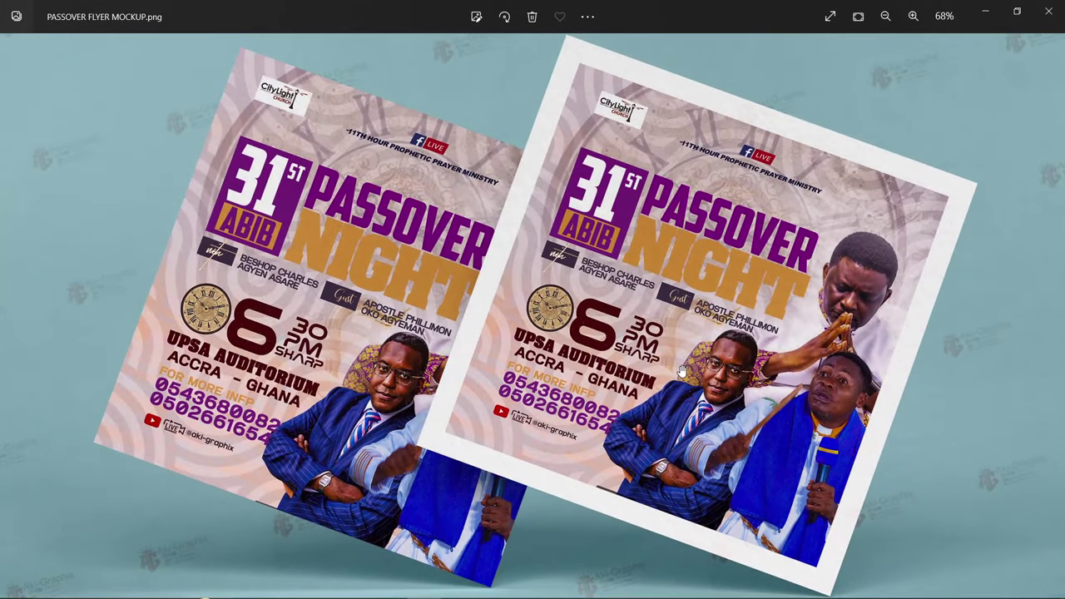
pyautogui.scroll(-4, 680, 370)
# Step: Browse from the Atmosphere of Grace images forward to the Passover flyer
pyautogui.click(17, 317)
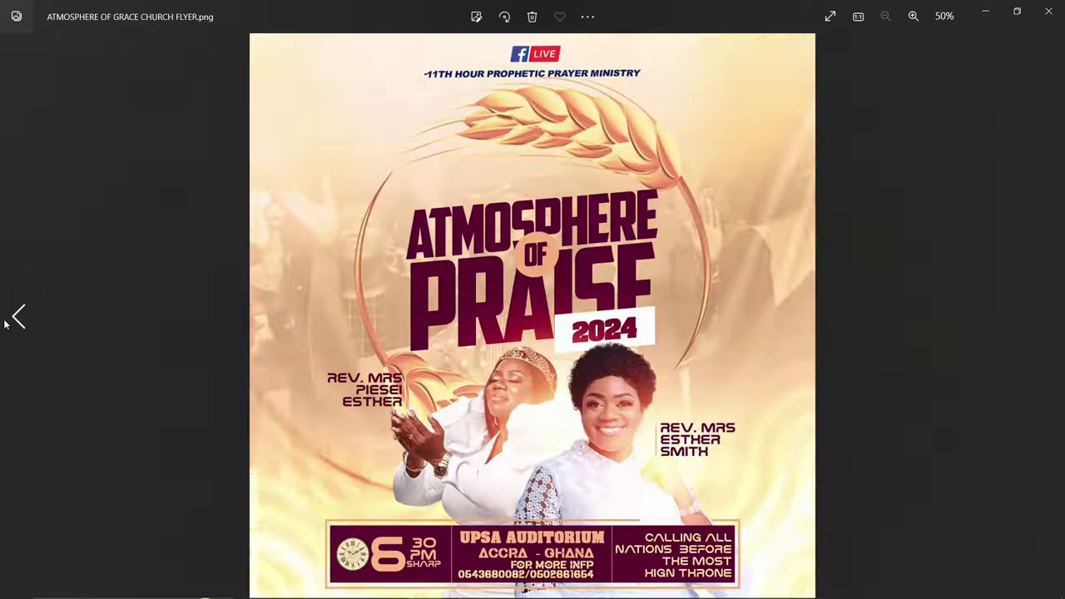
pyautogui.scroll(4, 628, 333)
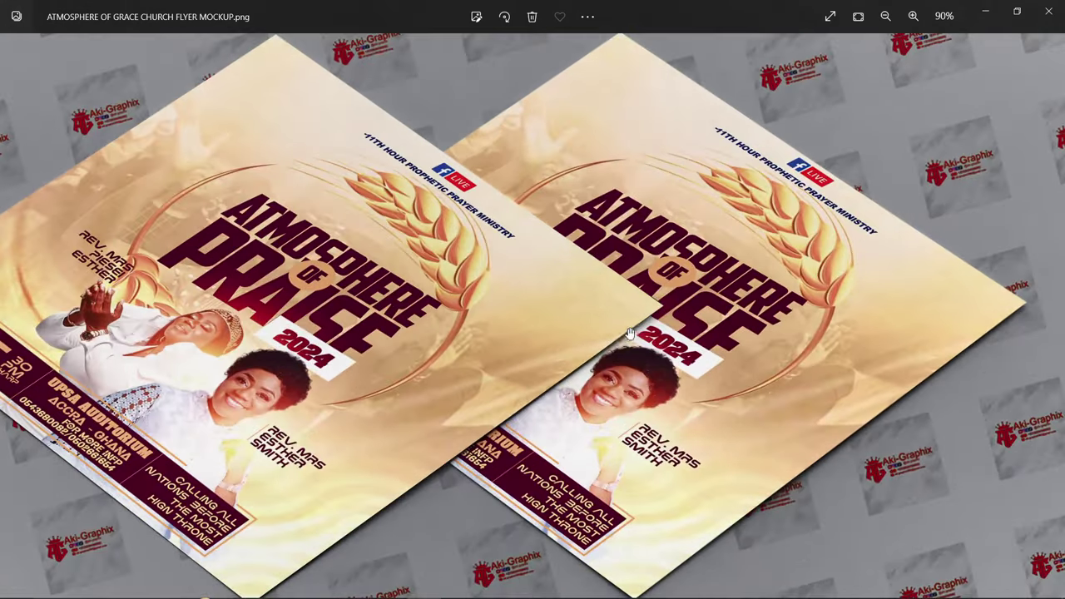
pyautogui.scroll(-4, 624, 337)
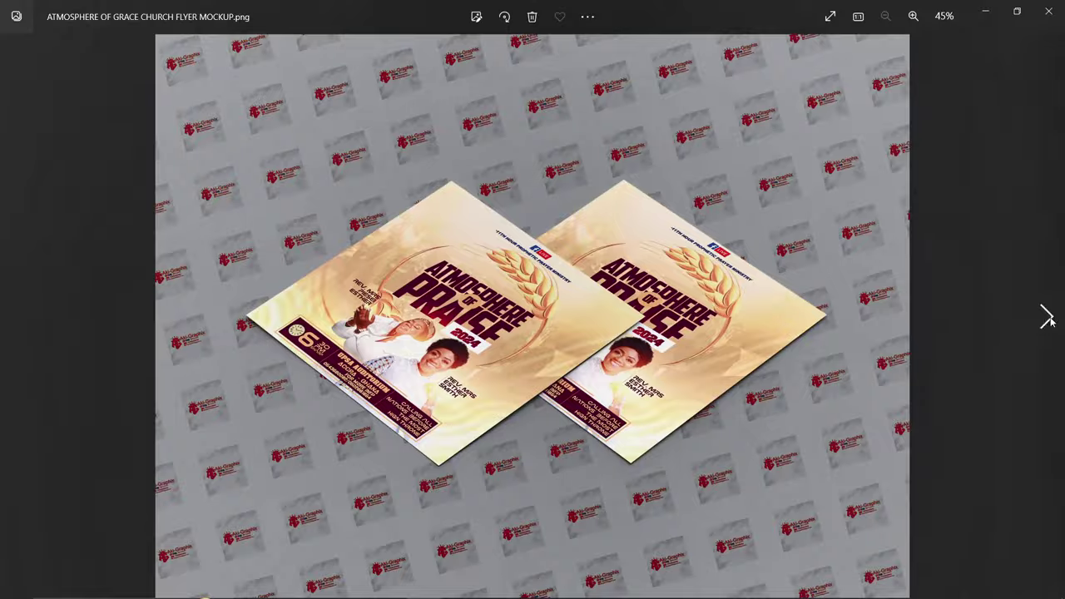
pyautogui.click(1044, 321)
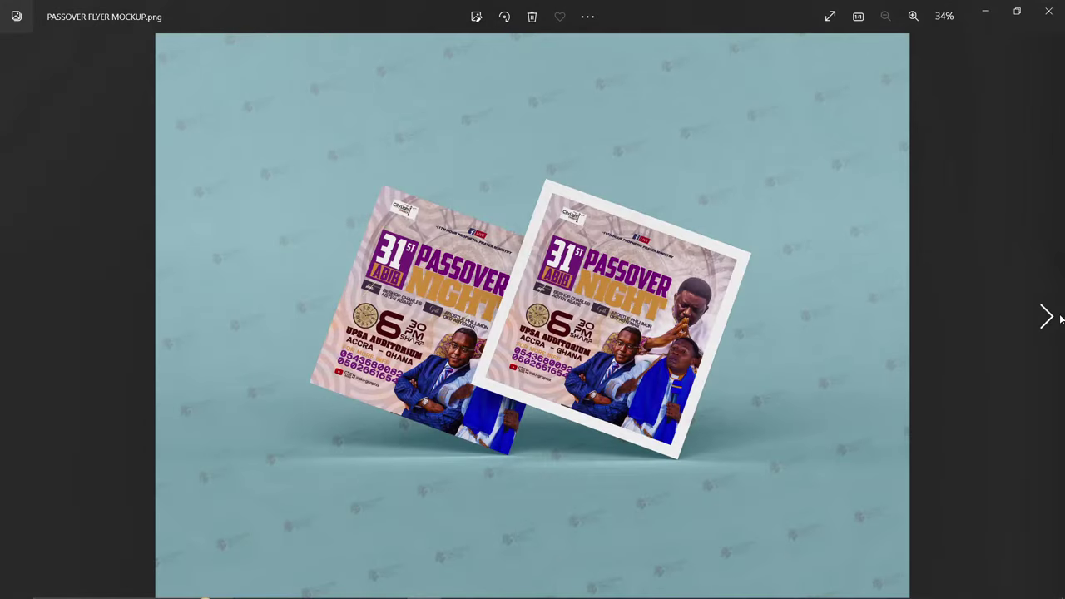
pyautogui.click(1043, 321)
pyautogui.scroll(3, 645, 310)
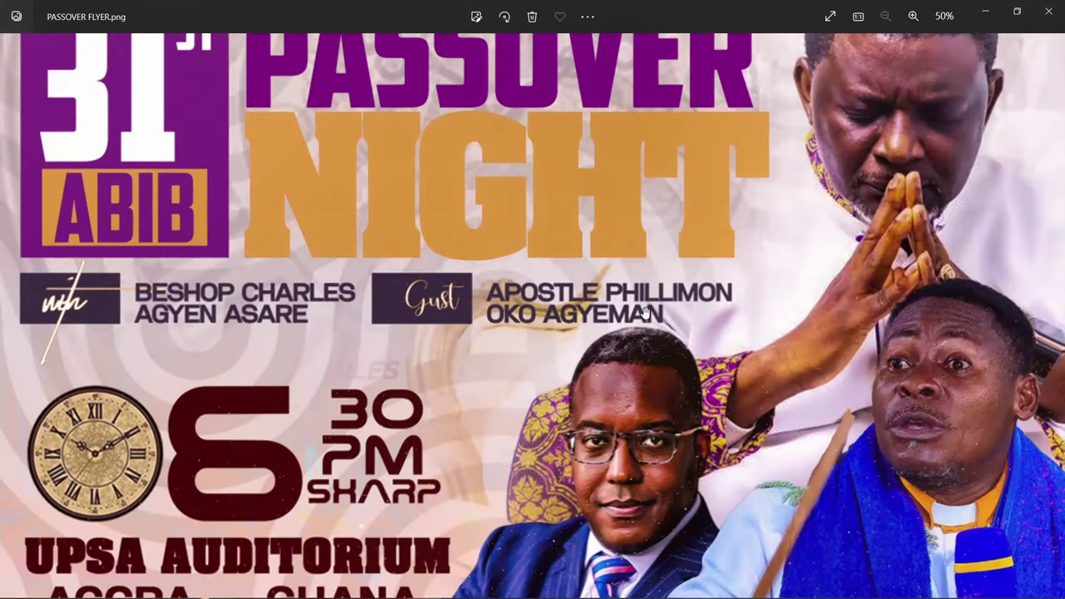
pyautogui.scroll(-3, 644, 311)
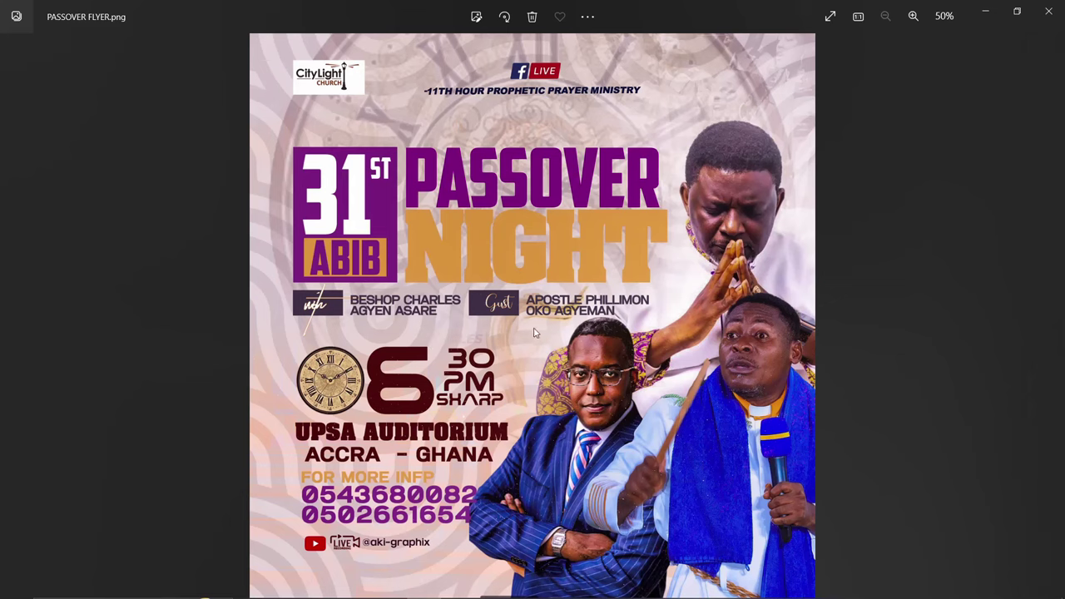
# Step: View the Awakening Praise 2024 flyer, then return to the Atmosphere of Grace mockup
pyautogui.moveTo(1046, 315)
pyautogui.click(1052, 314)
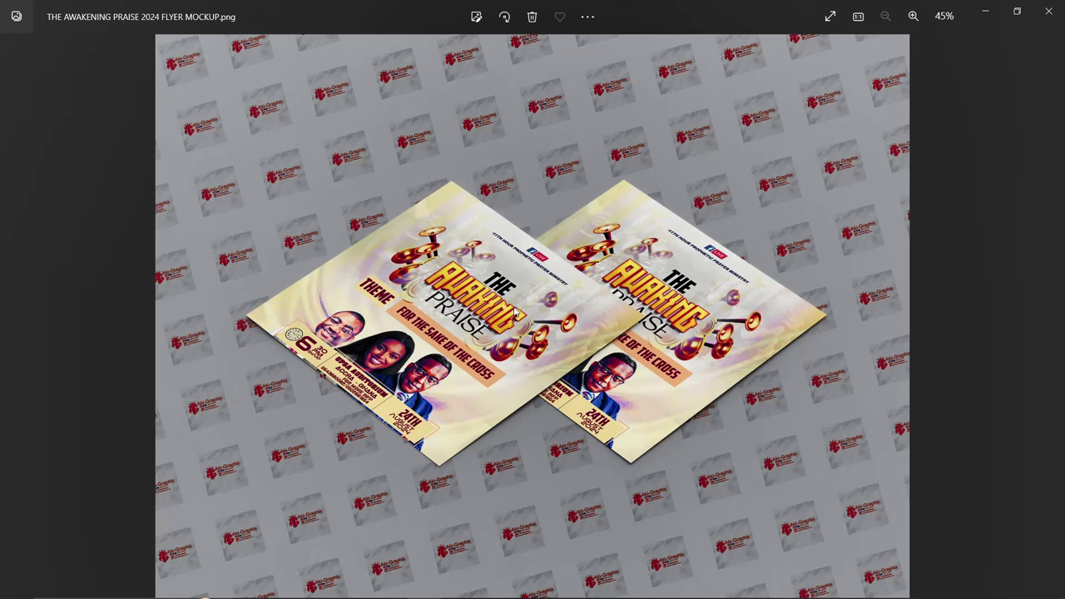
pyautogui.click(19, 316)
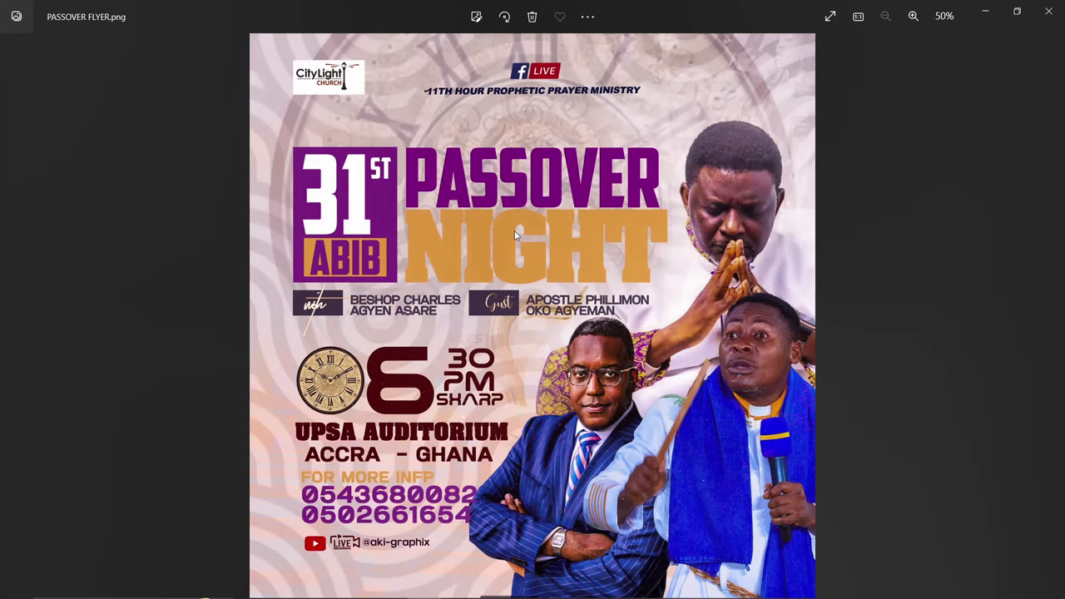
pyautogui.click(1047, 316)
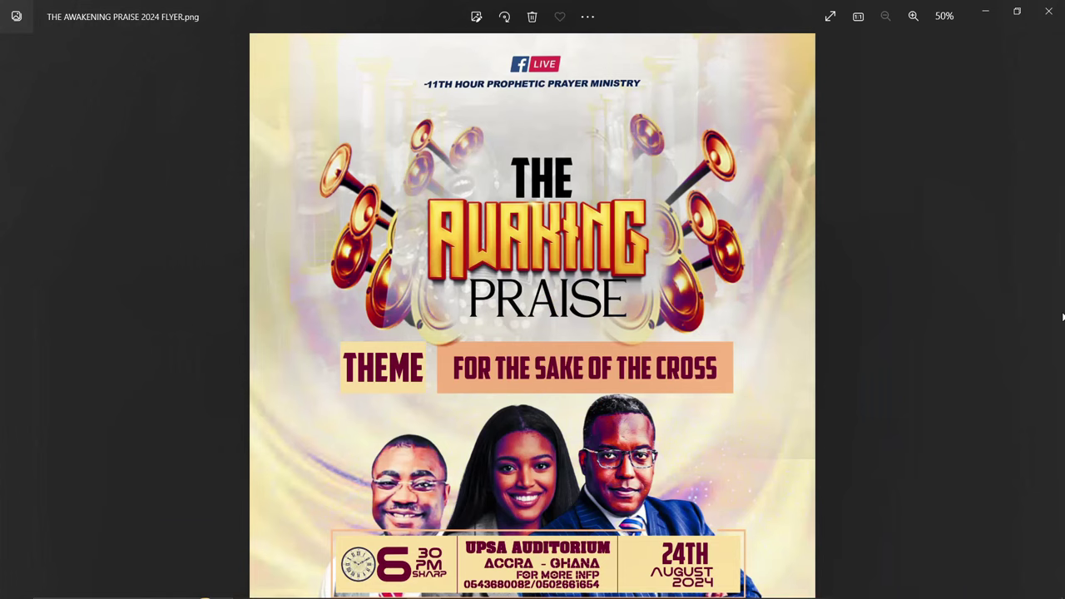
pyautogui.moveTo(18, 314)
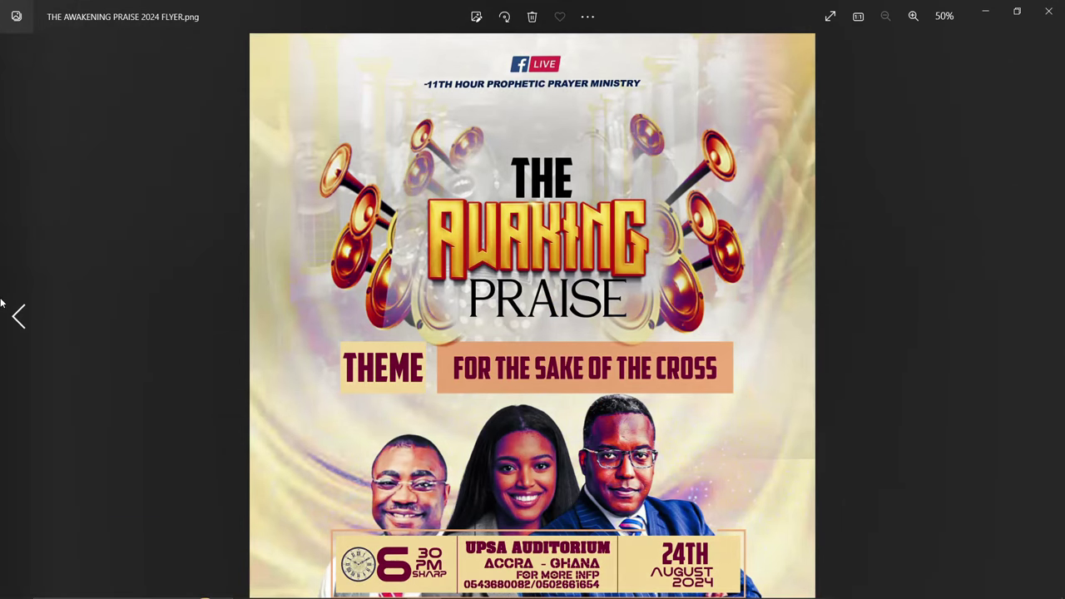
pyautogui.click(3, 305)
pyautogui.click(23, 316)
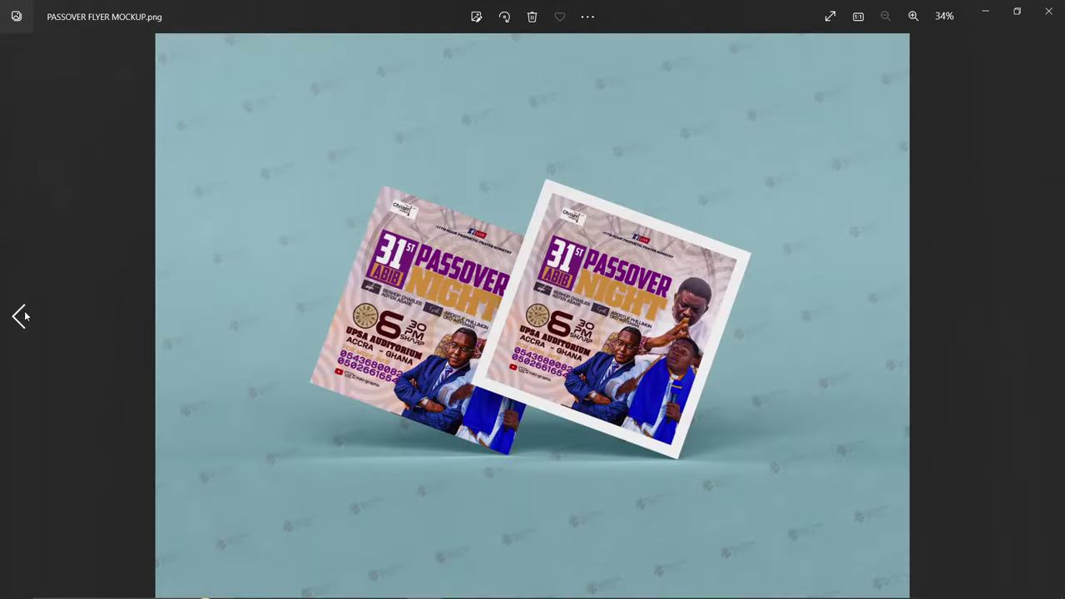
pyautogui.click(24, 315)
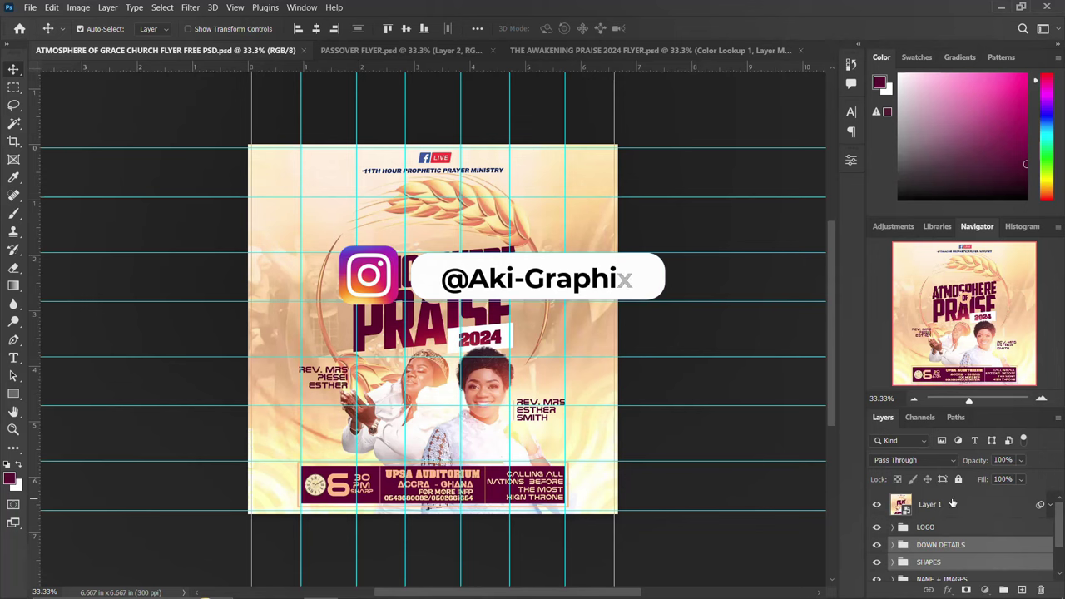
# Step: Select Layer 1 and toggle its visibility a few times, leaving it hidden
pyautogui.click(952, 503)
pyautogui.click(876, 505)
pyautogui.click(876, 505)
pyautogui.click(876, 506)
pyautogui.click(876, 506)
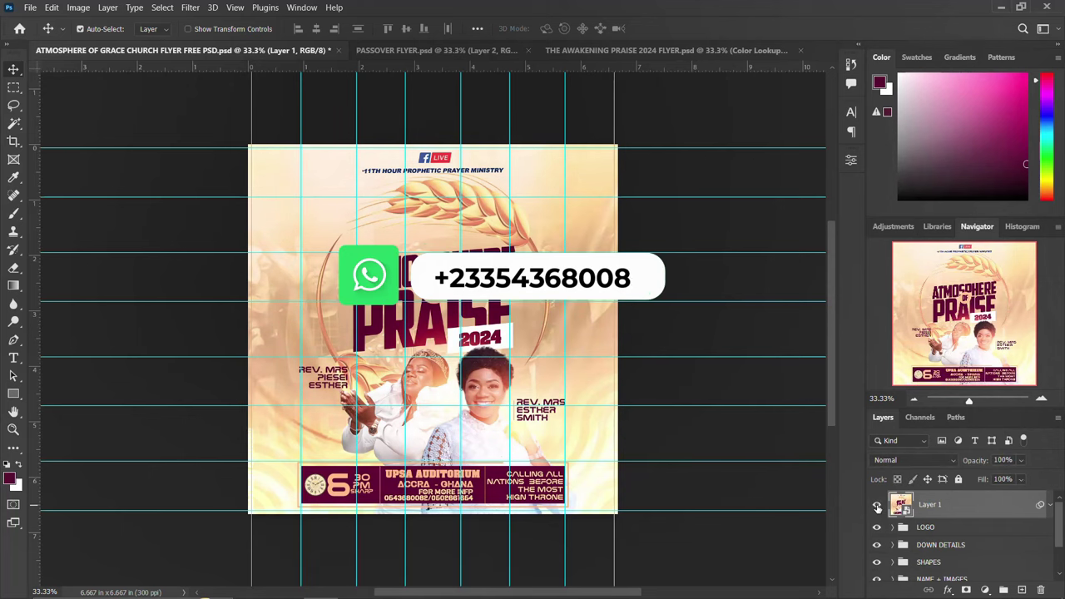
pyautogui.click(877, 507)
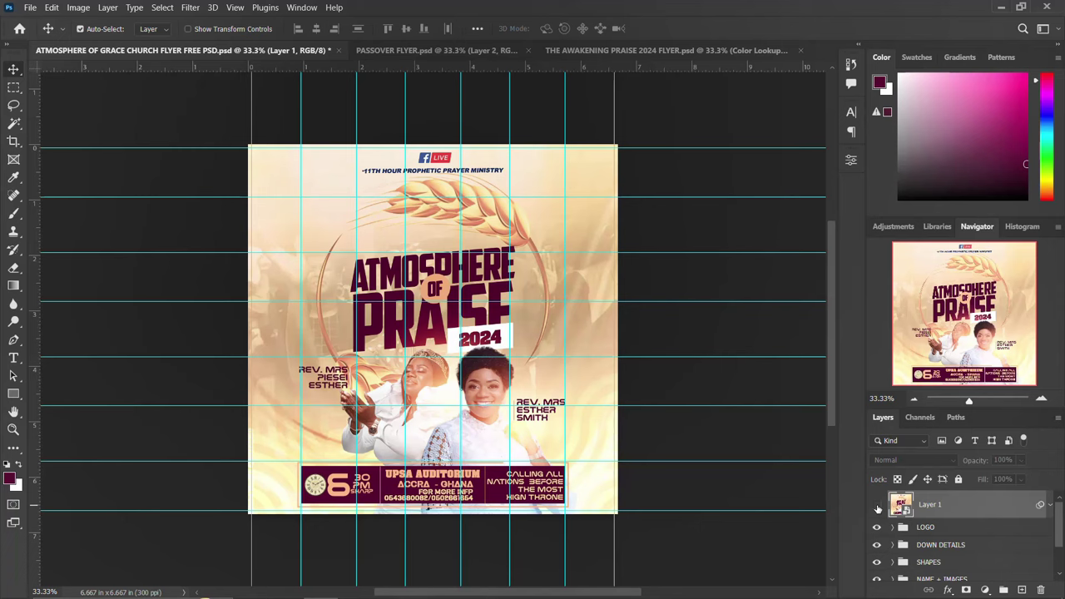
# Step: Hide Layer 1 and the LOGO group, removing the live logo and ministry header
pyautogui.click(877, 506)
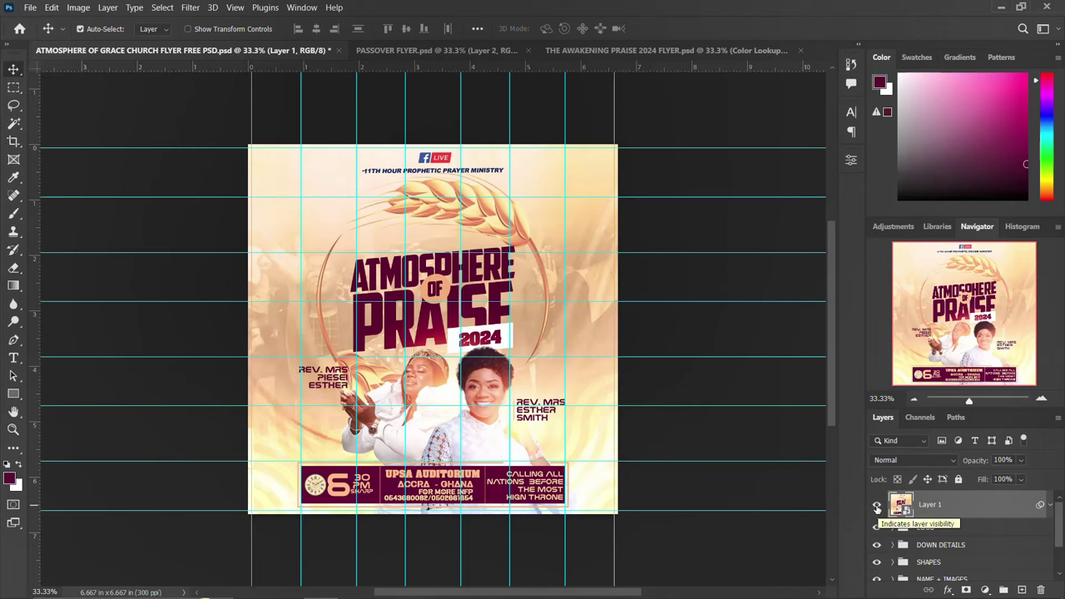
pyautogui.click(877, 507)
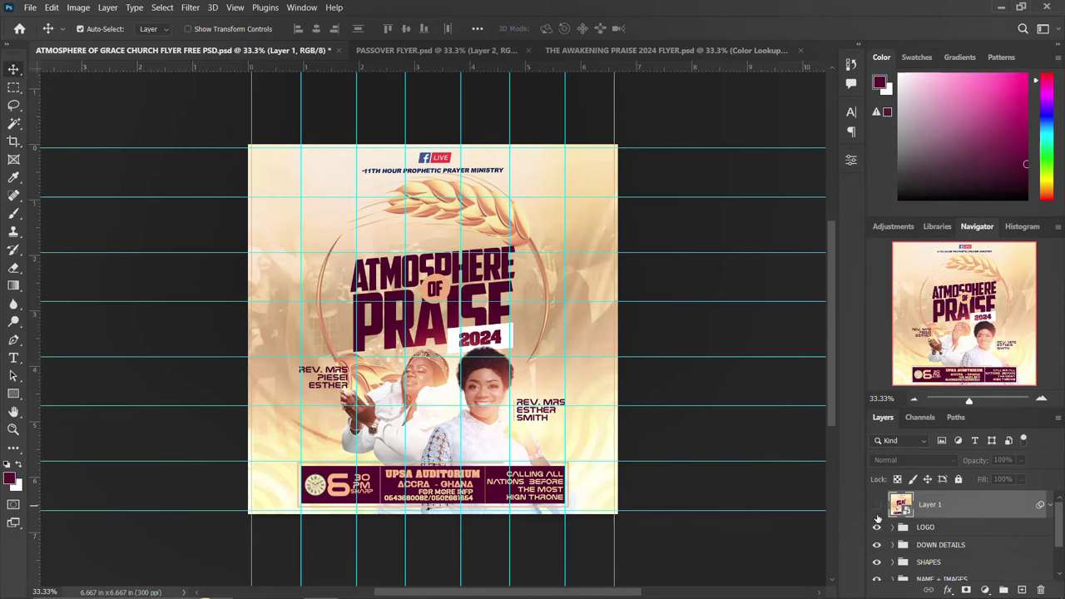
pyautogui.click(876, 528)
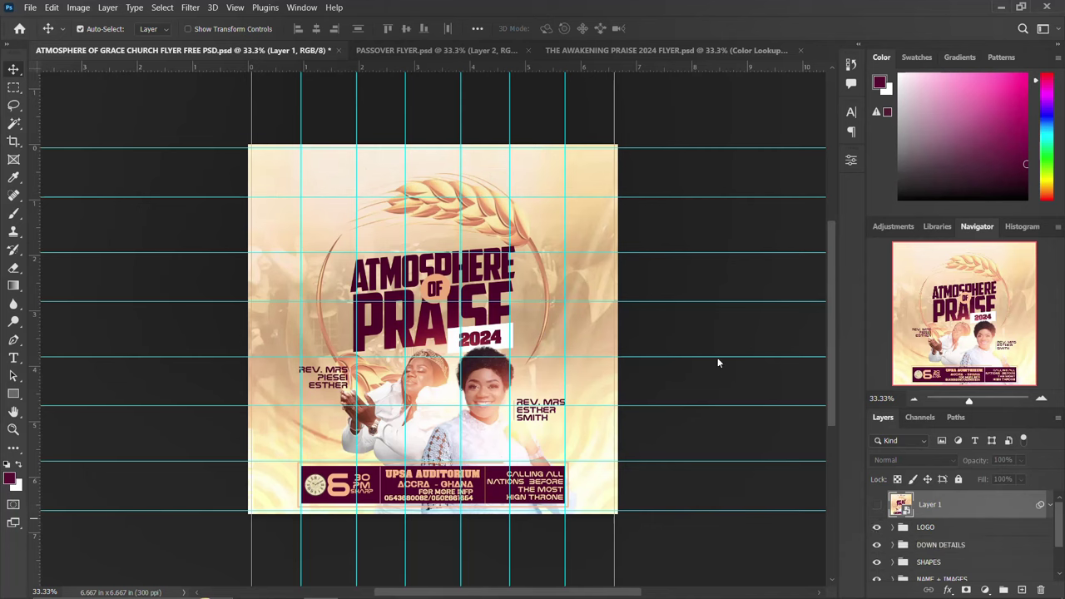
# Step: Undo to restore the LOGO group and compare the flyer with and without DOWN DETAILS
pyautogui.hotkey('ctrl', 'z')
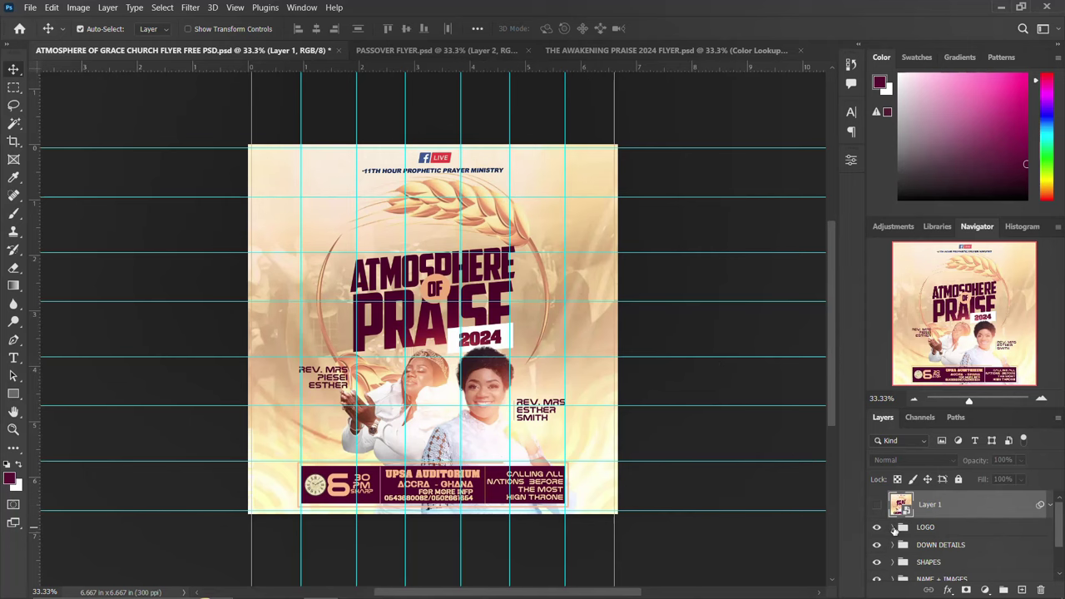
pyautogui.click(892, 527)
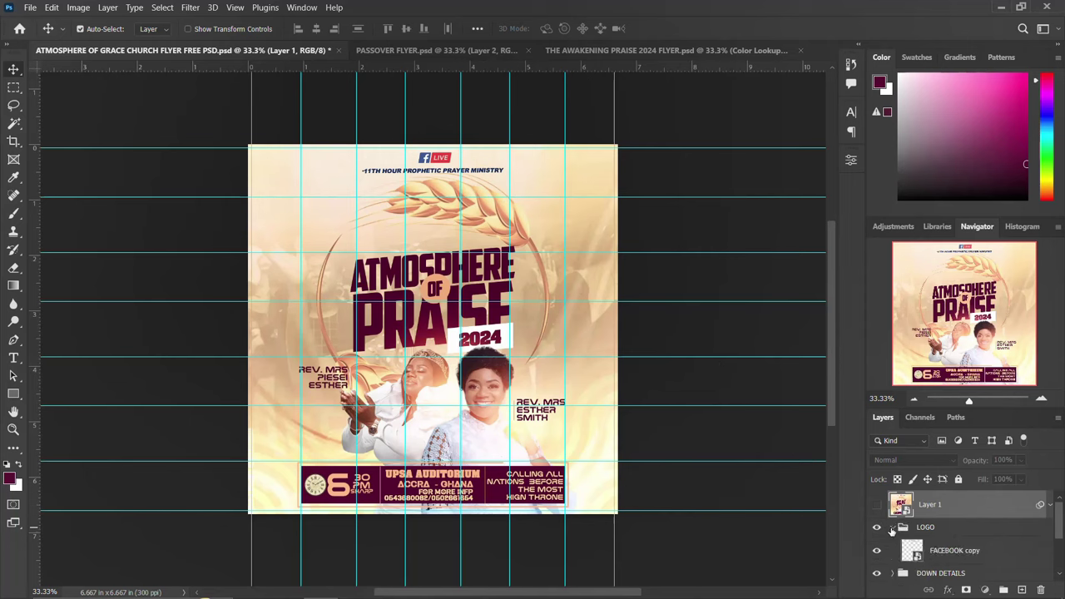
pyautogui.click(891, 527)
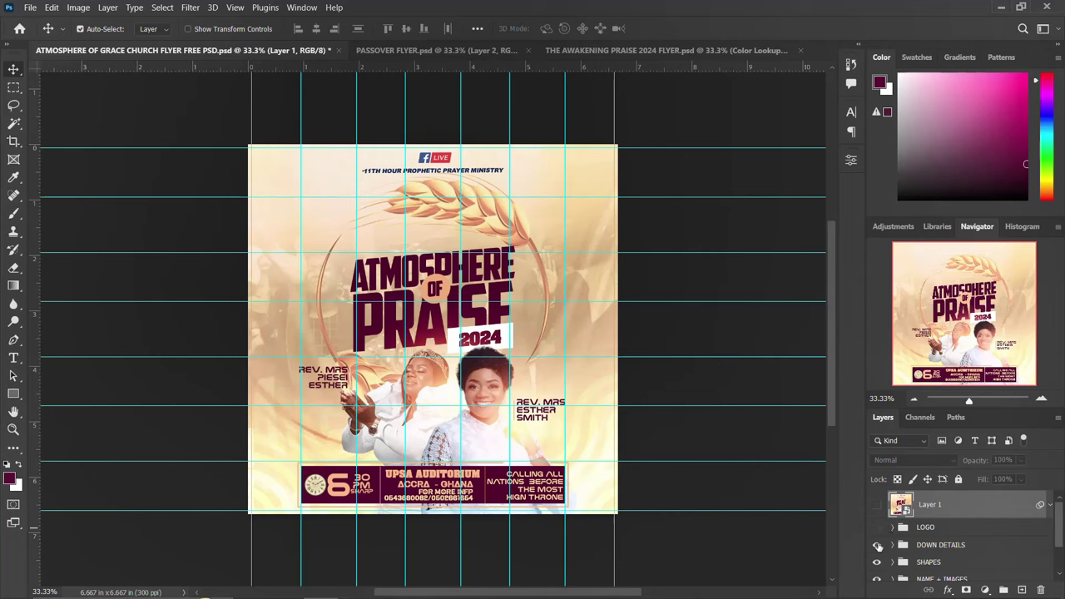
pyautogui.click(876, 545)
pyautogui.click(877, 545)
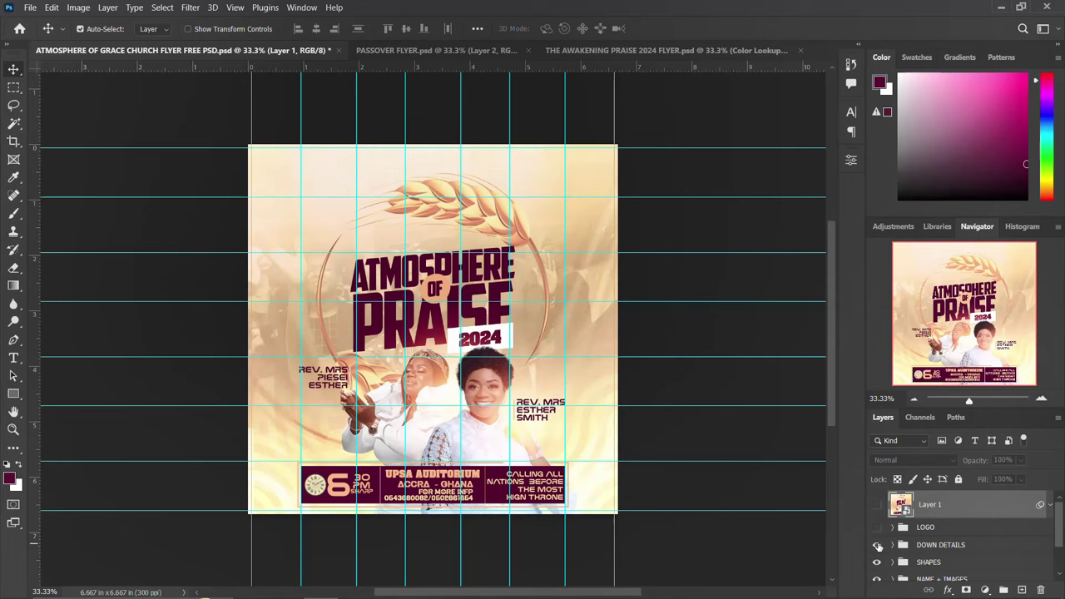
pyautogui.click(877, 544)
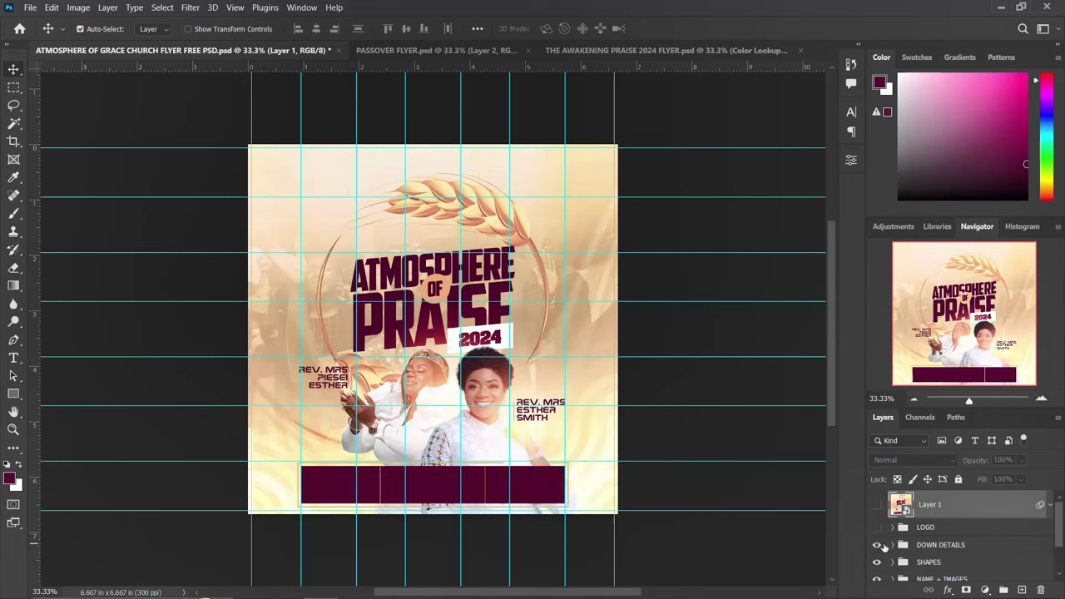
pyautogui.click(876, 544)
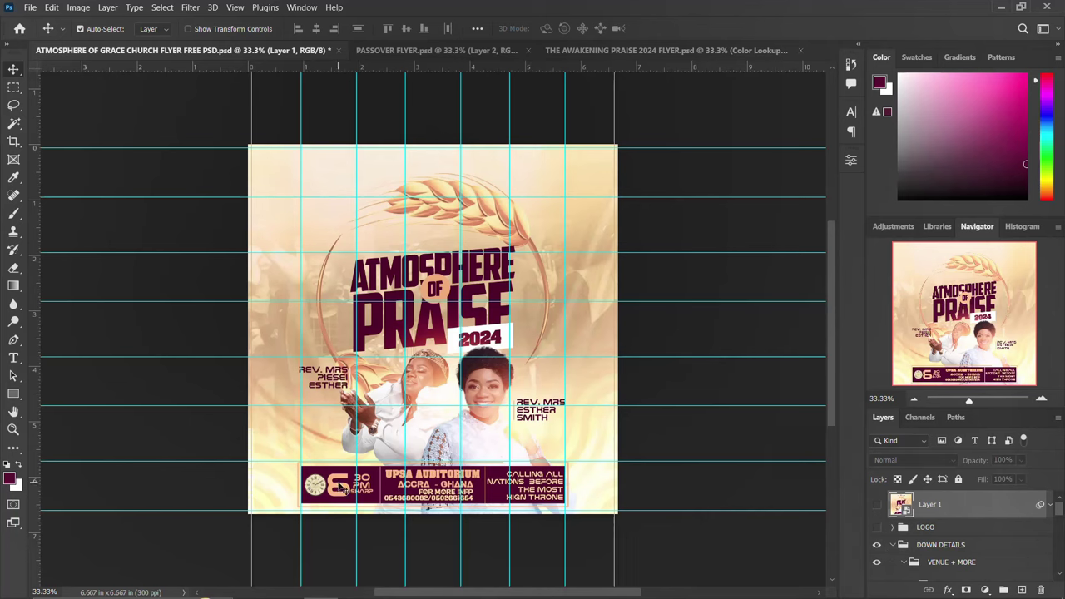
# Step: Check the time's '6' text font: Pavelt Regular at 38.17 pt
pyautogui.click(337, 487)
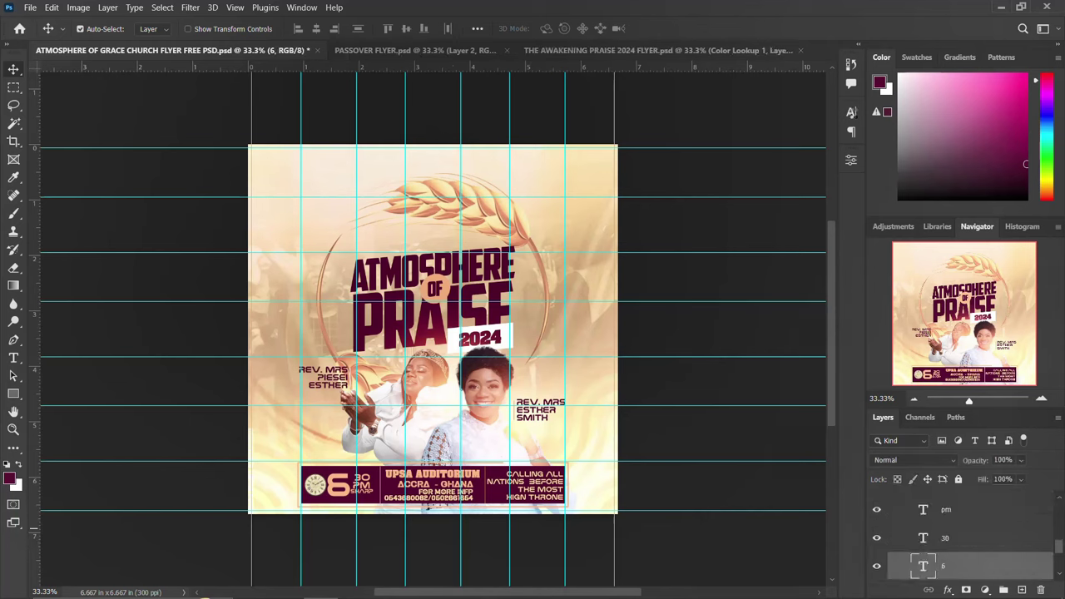
pyautogui.click(850, 111)
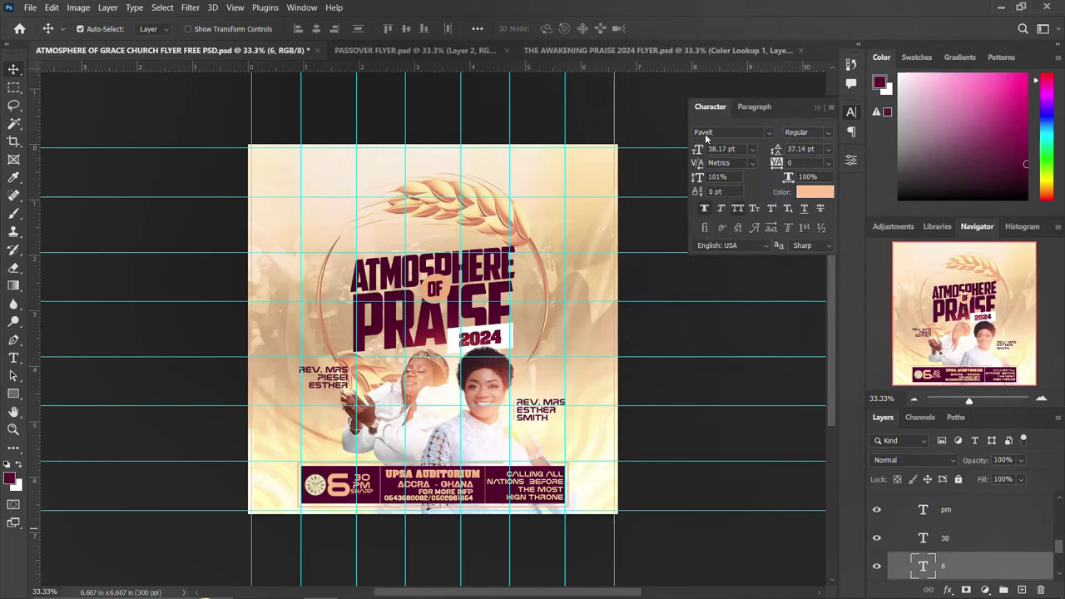
pyautogui.click(726, 131)
pyautogui.click(850, 112)
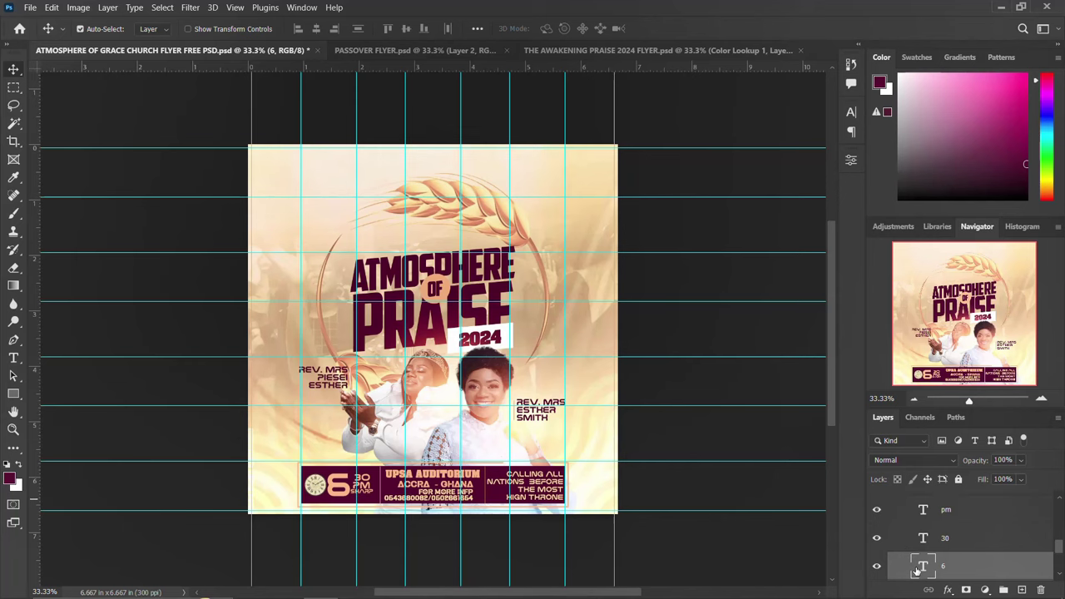
pyautogui.doubleClick(921, 566)
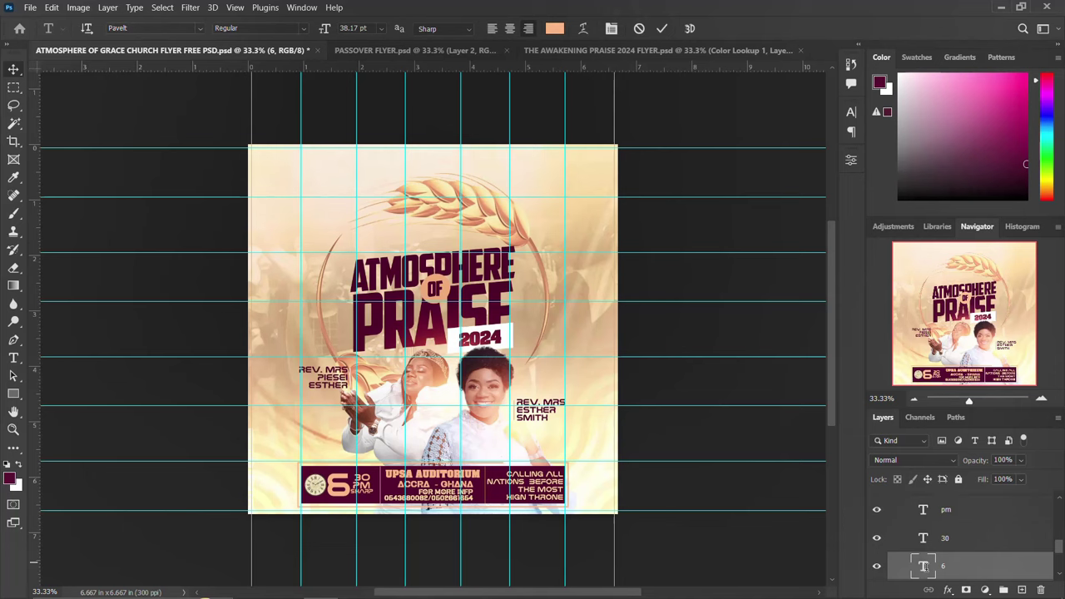
# Step: Replace the time figure 6 with 8 so the event reads 8:30 PM
pyautogui.doubleClick(923, 566)
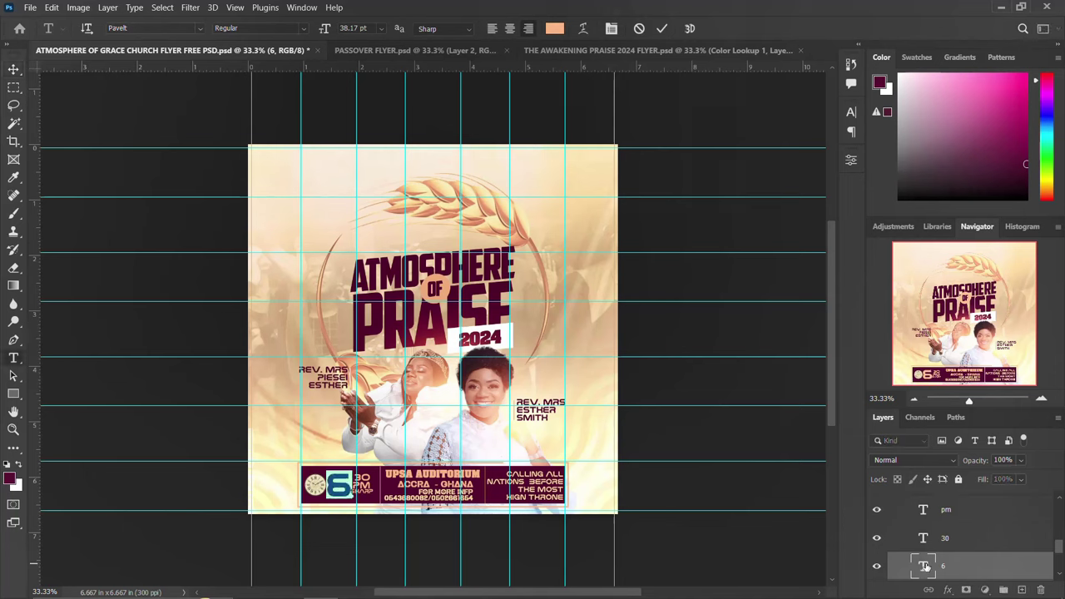
pyautogui.write('8')
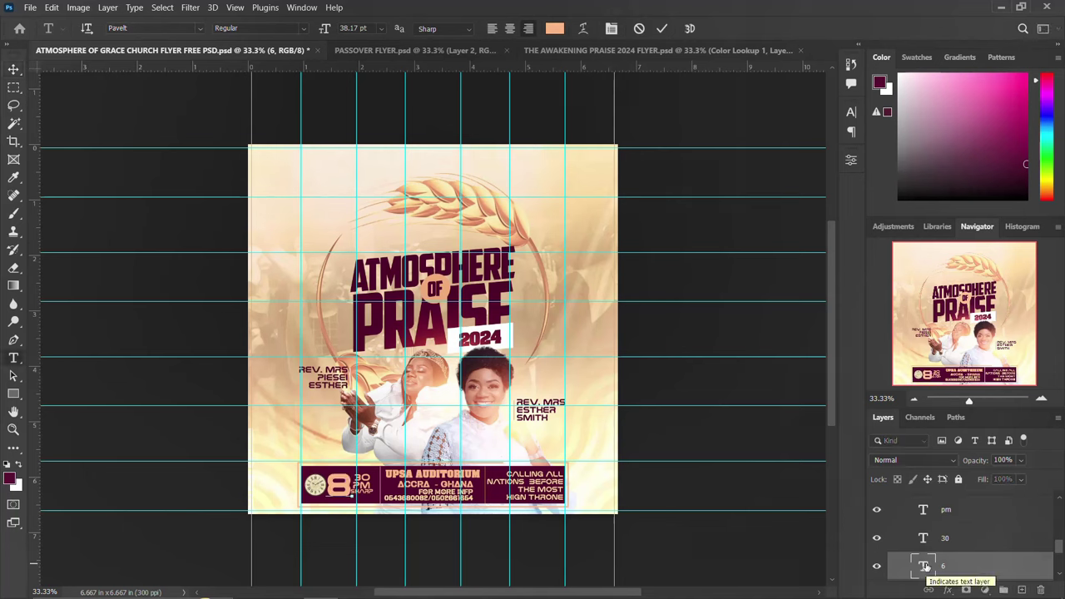
pyautogui.hotkey('ctrl', 'Return')
pyautogui.press('v')
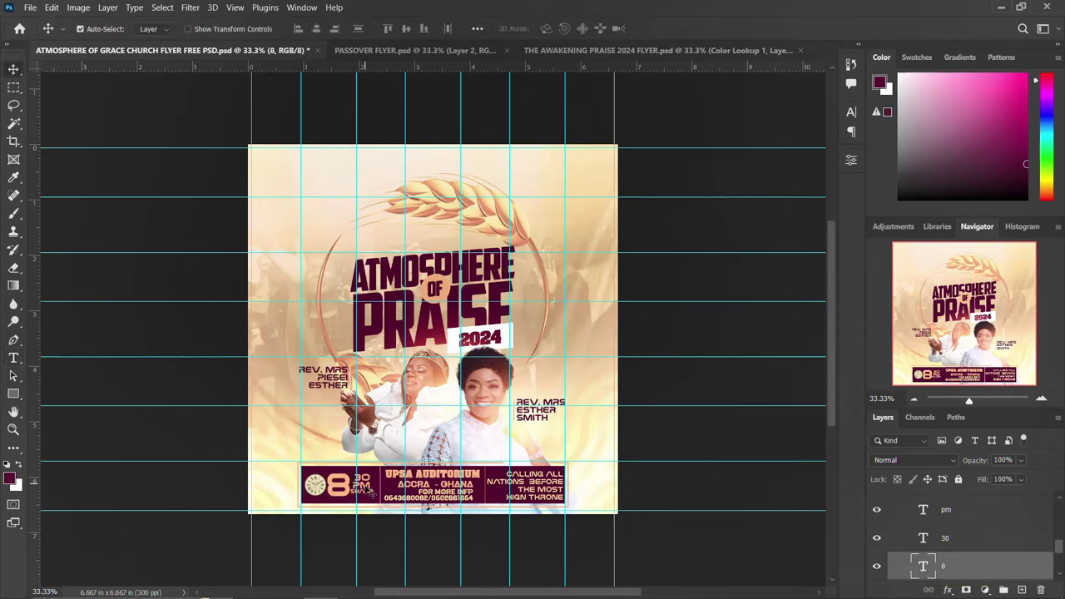
pyautogui.click(448, 481)
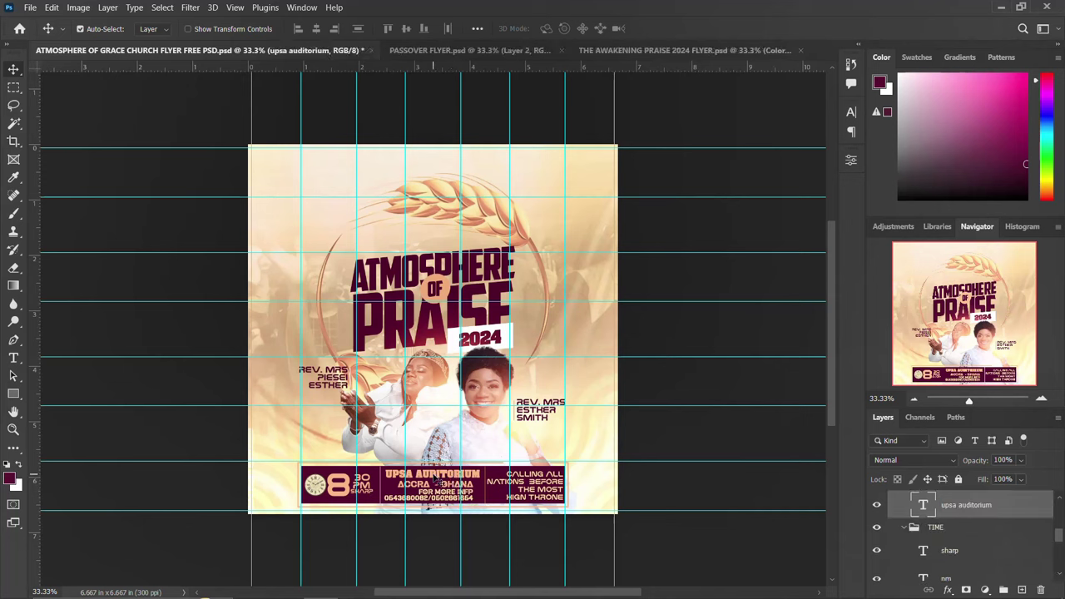
# Step: Review the venue text's character settings and retype it as UC CAMPUS
pyautogui.click(850, 113)
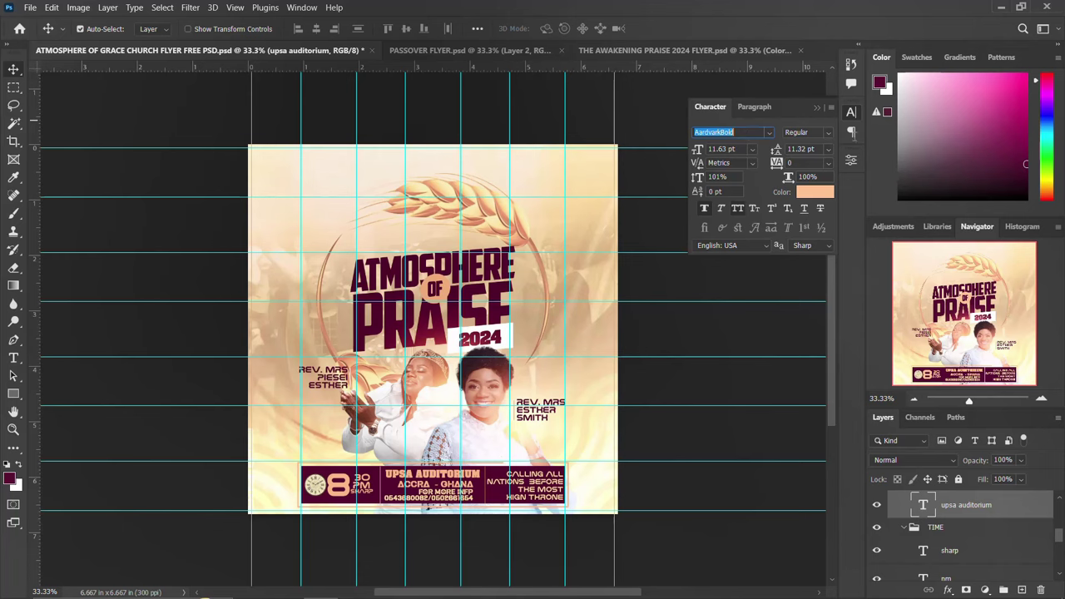
pyautogui.click(850, 111)
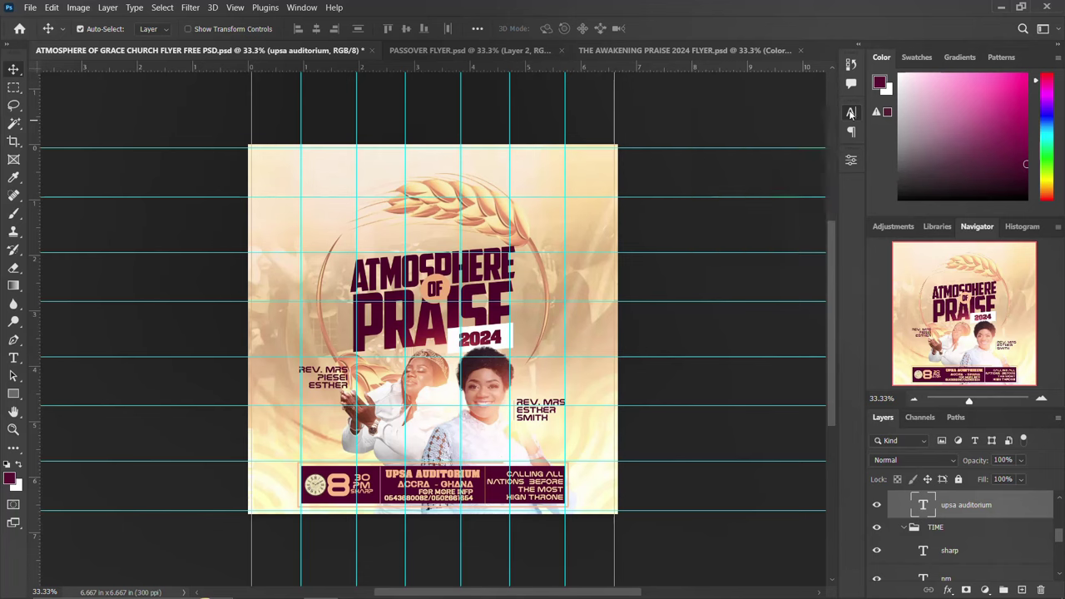
pyautogui.doubleClick(922, 505)
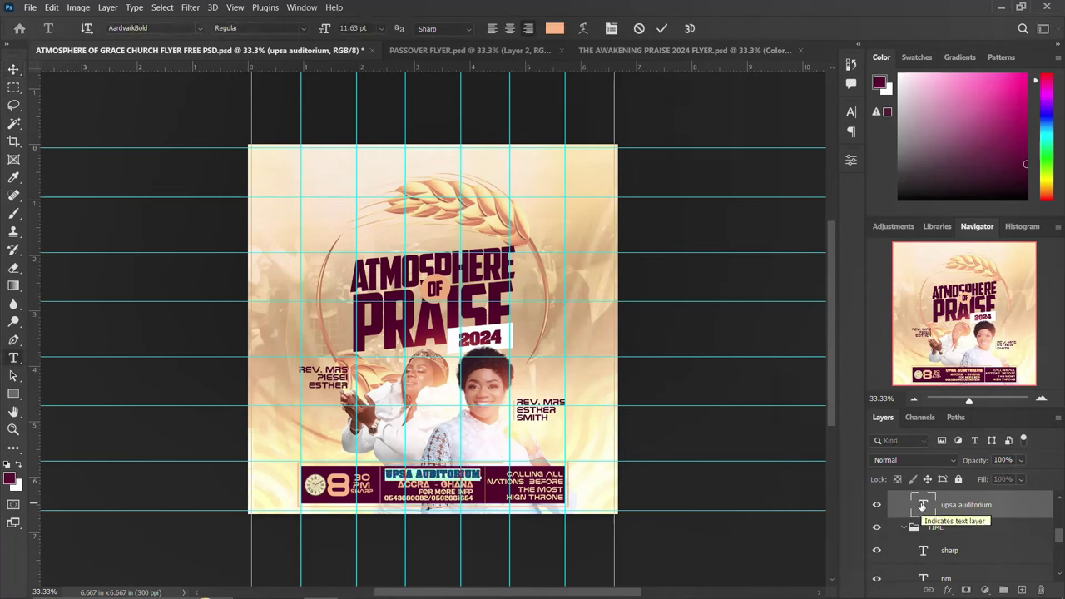
pyautogui.write('UC CAMPUS')
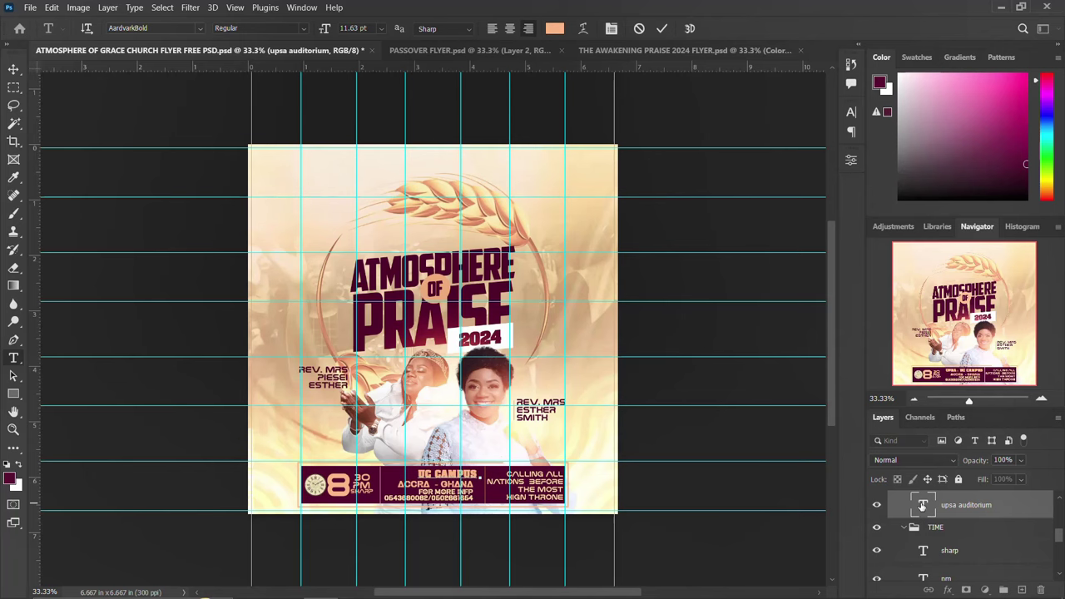
pyautogui.hotkey('ctrl', 'Return')
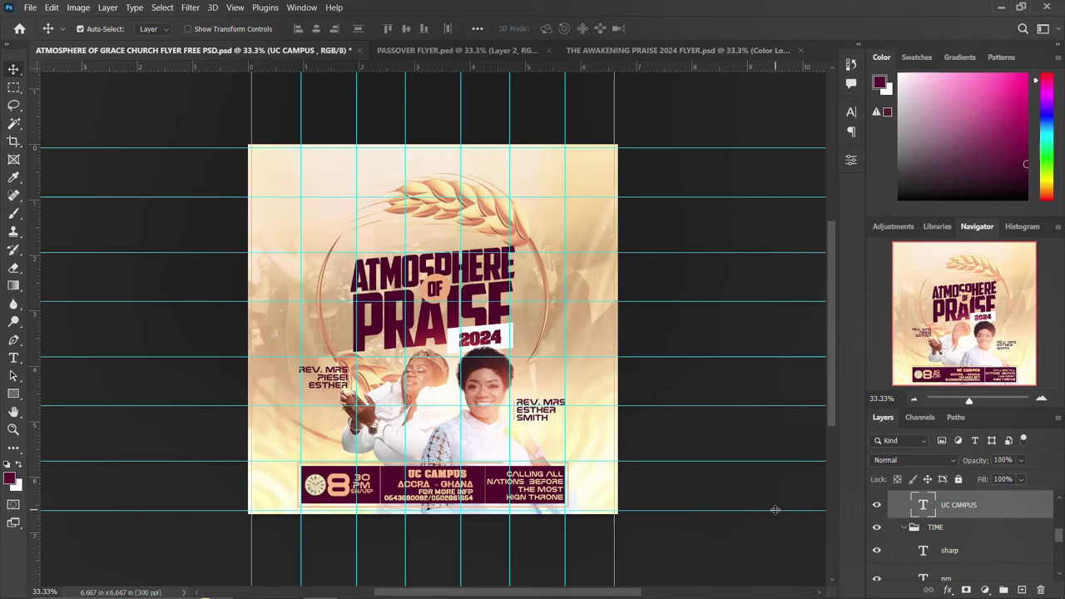
pyautogui.click(545, 486)
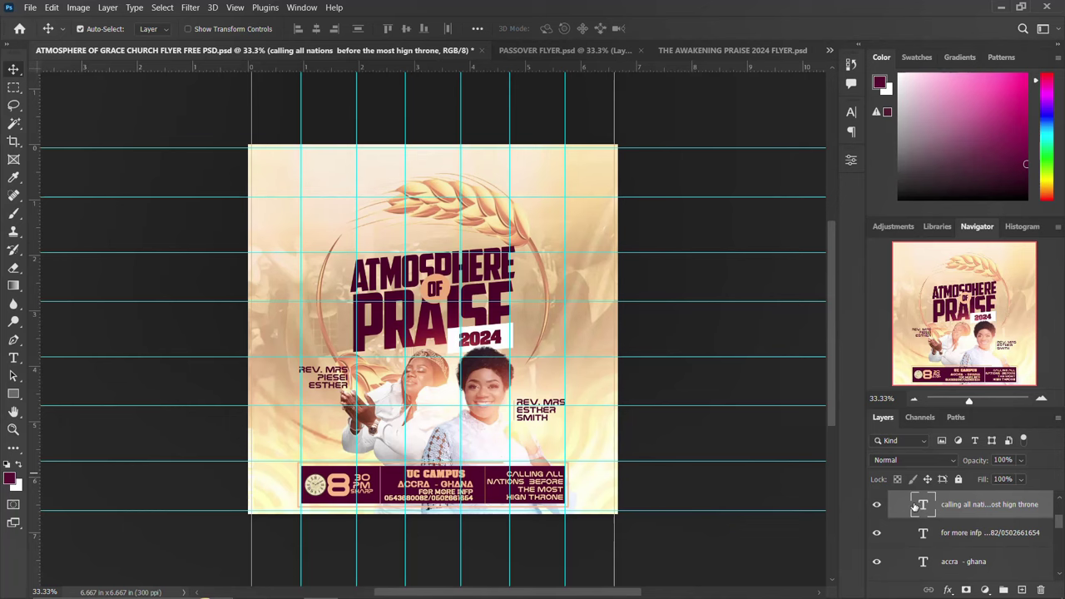
# Step: Collapse and hide the DOWN DETAILS and SHAPES groups, removing the bottom banner
pyautogui.click(877, 505)
pyautogui.click(876, 506)
pyautogui.scroll(5, 952, 520)
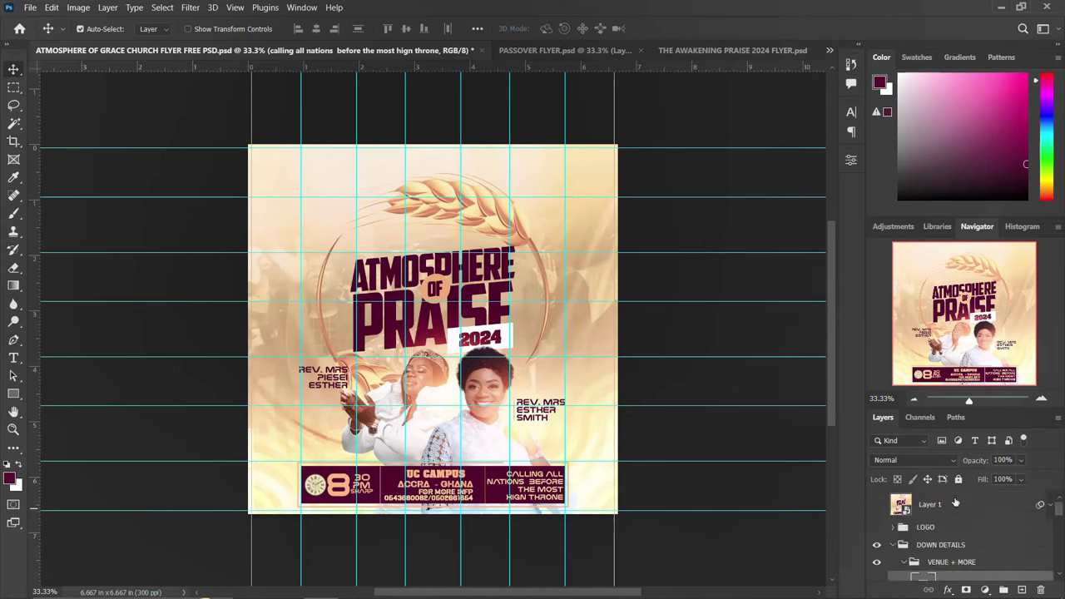
pyautogui.click(893, 545)
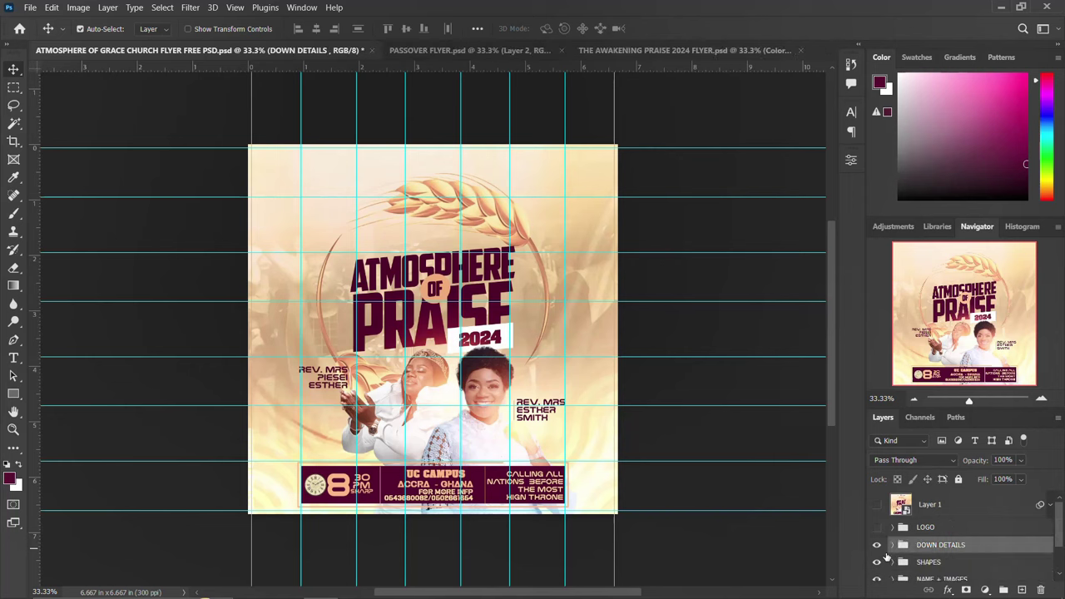
pyautogui.click(875, 545)
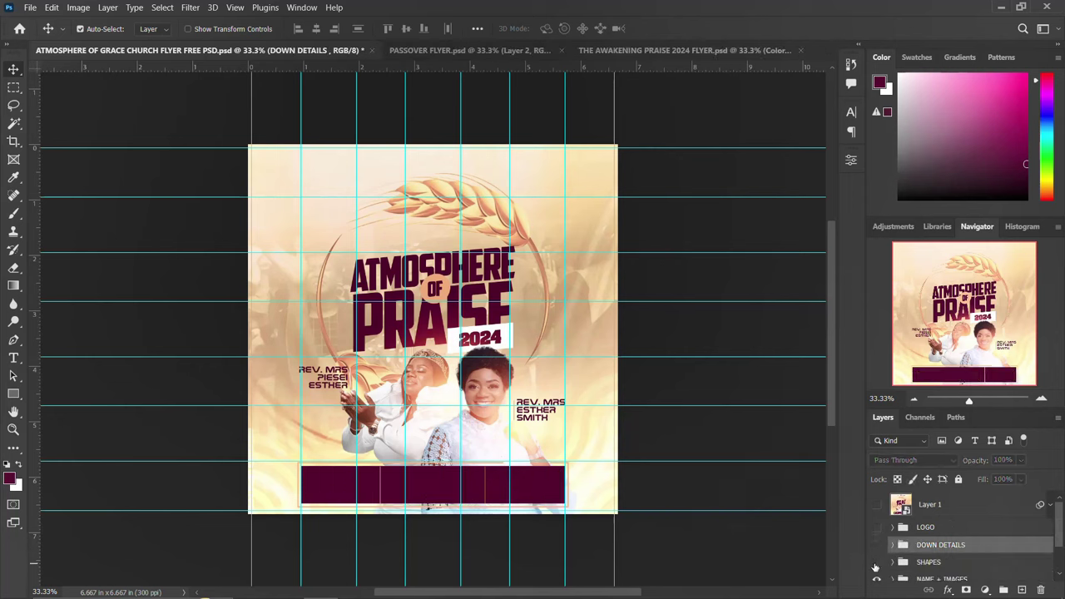
pyautogui.click(876, 562)
pyautogui.click(876, 562)
pyautogui.click(878, 564)
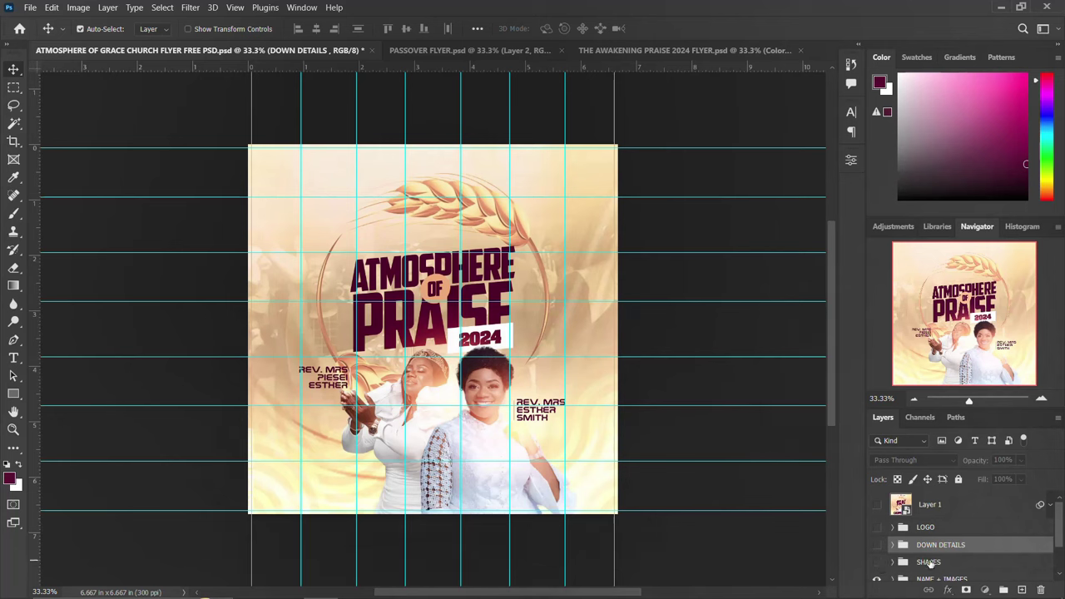
pyautogui.click(929, 563)
# Step: Compare the flyer with and without the two portraits, then expand the NAME + IMAGES group
pyautogui.scroll(-2, 878, 553)
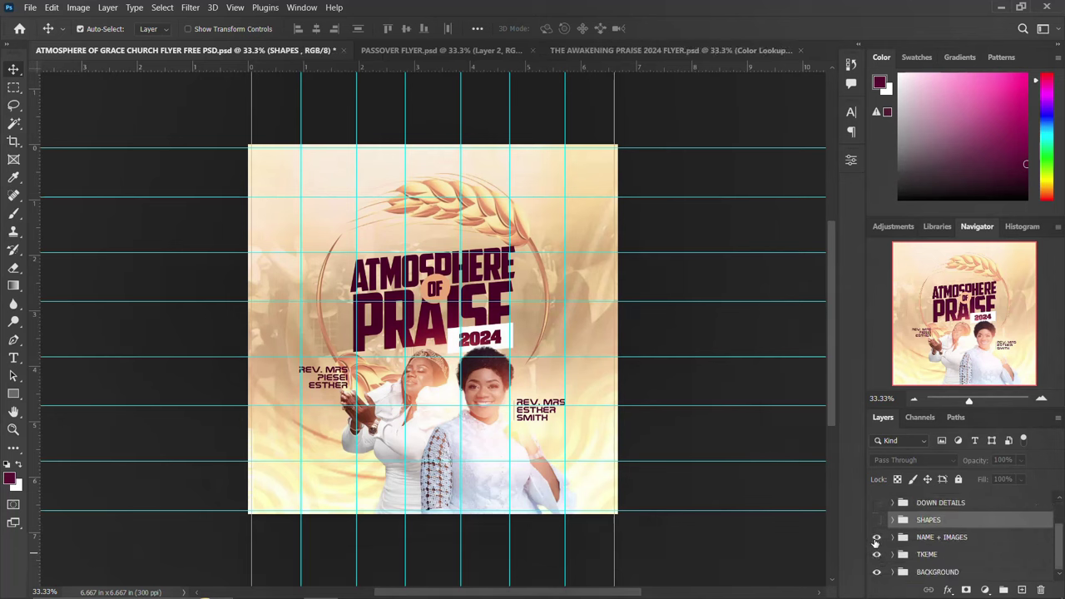
pyautogui.click(876, 538)
pyautogui.click(876, 539)
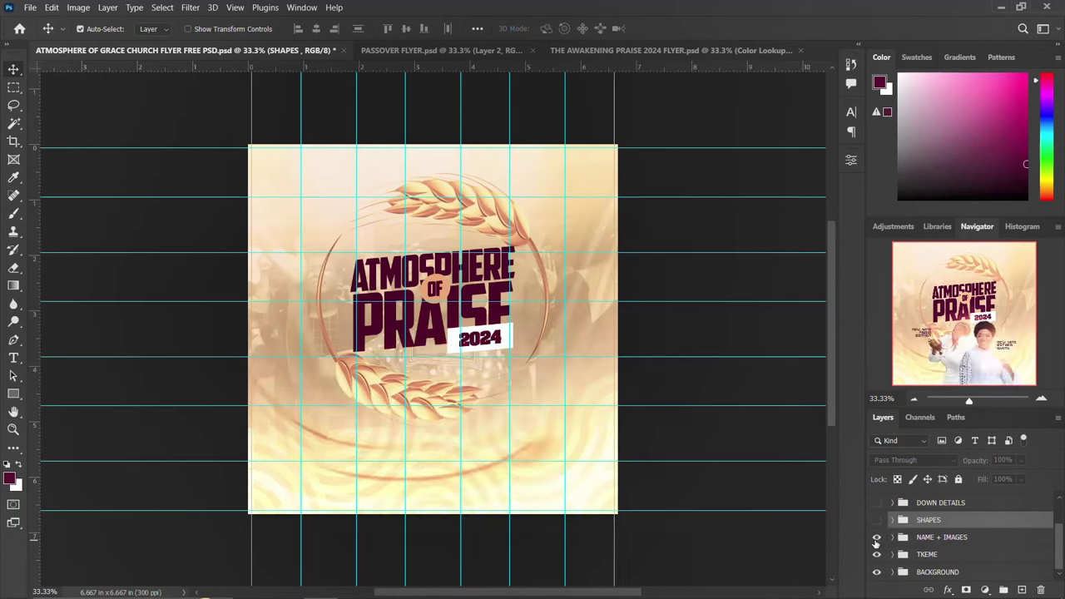
pyautogui.click(876, 539)
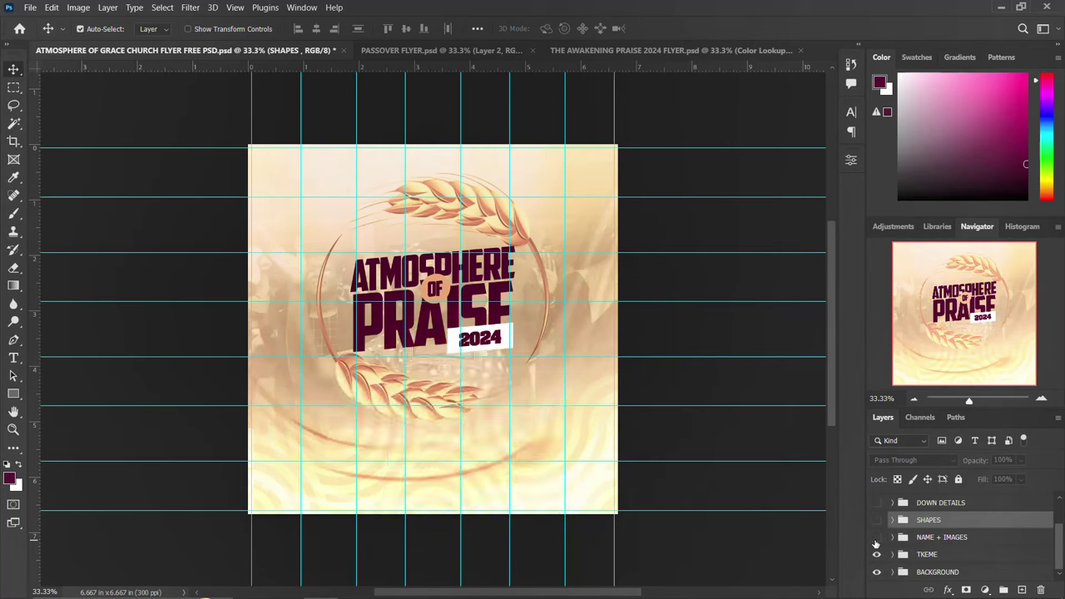
pyautogui.click(876, 538)
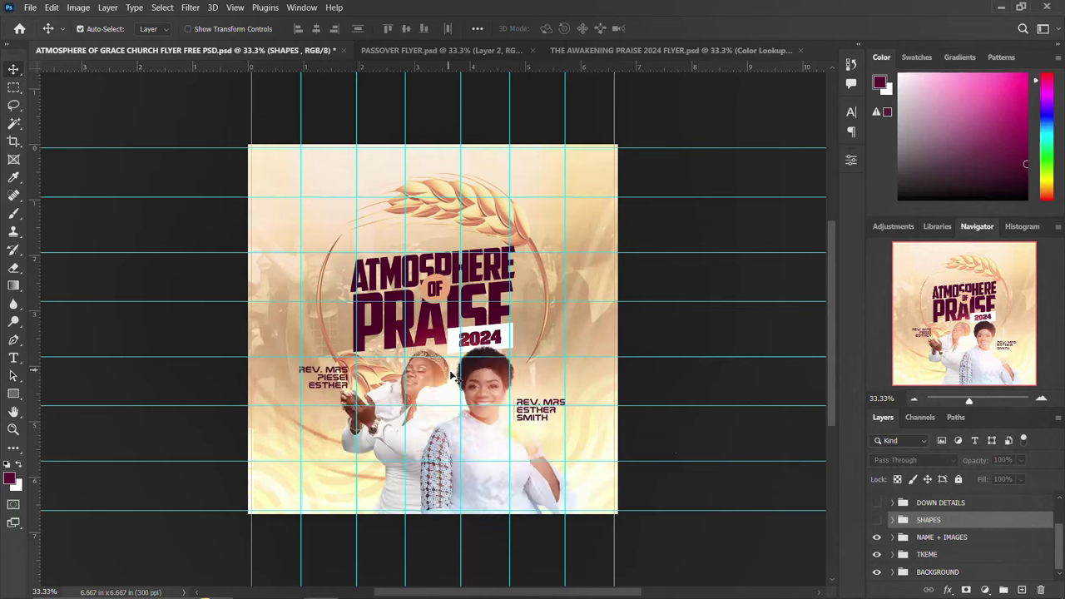
pyautogui.click(478, 421)
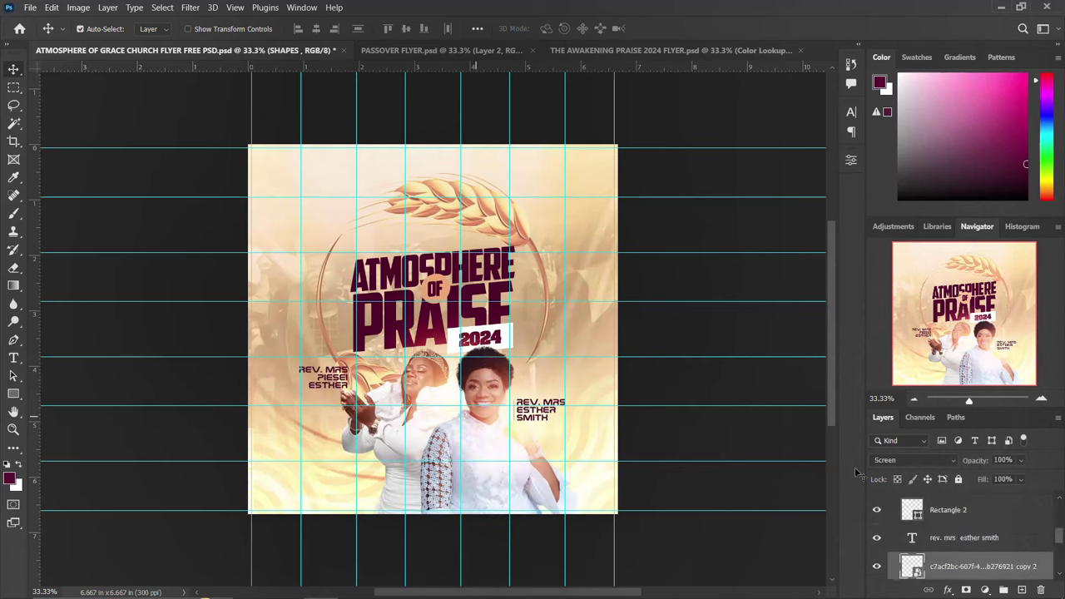
# Step: Compare the portrait copy layer on and off, then hide the NAME + IMAGES group
pyautogui.click(876, 567)
pyautogui.click(875, 567)
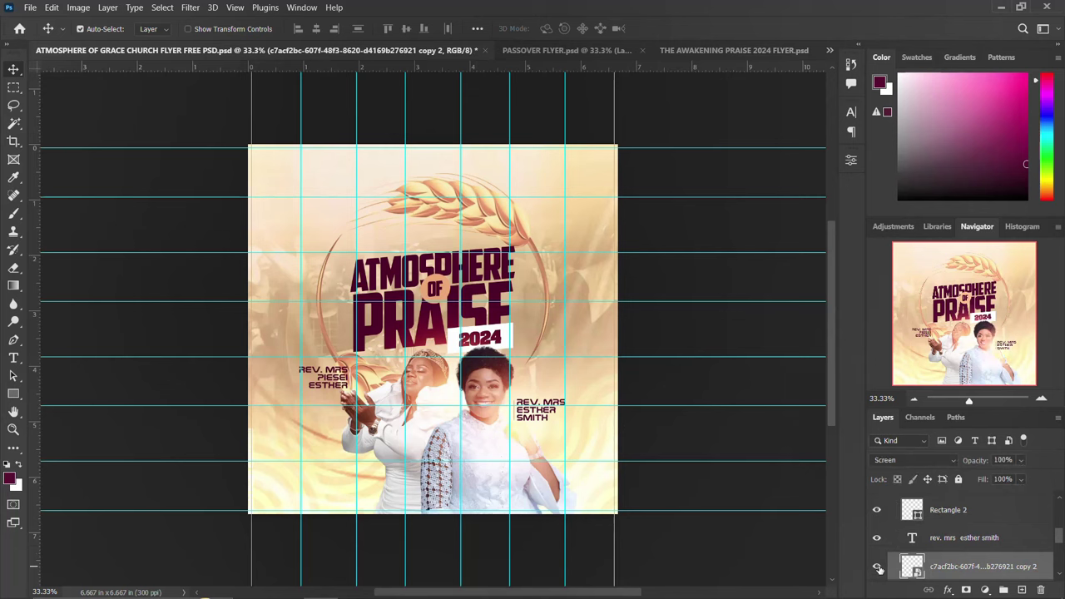
pyautogui.click(877, 568)
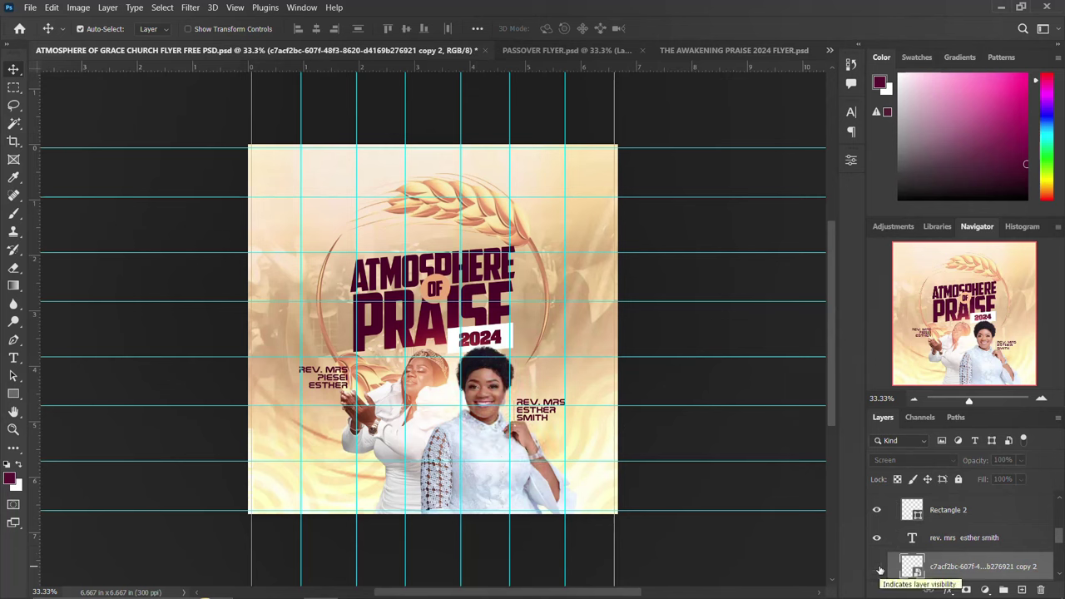
pyautogui.click(876, 566)
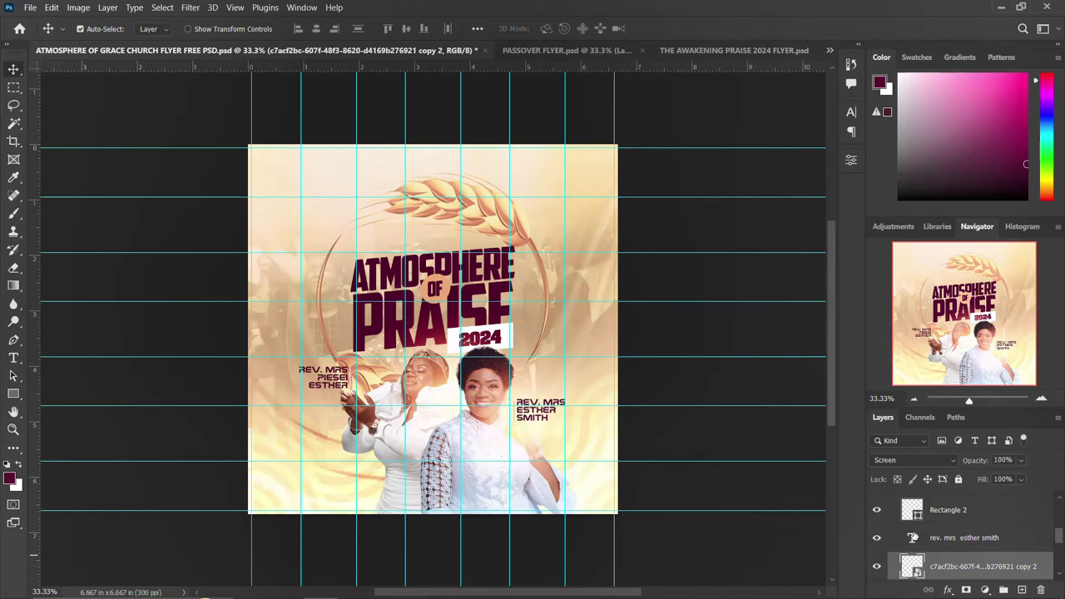
pyautogui.click(950, 539)
pyautogui.scroll(3, 915, 545)
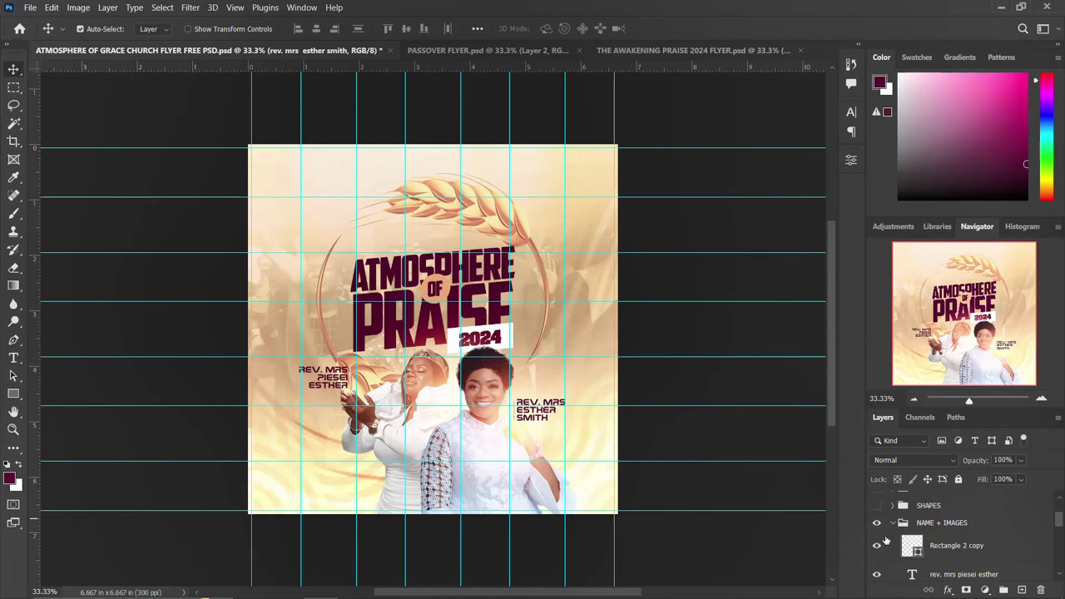
pyautogui.click(892, 522)
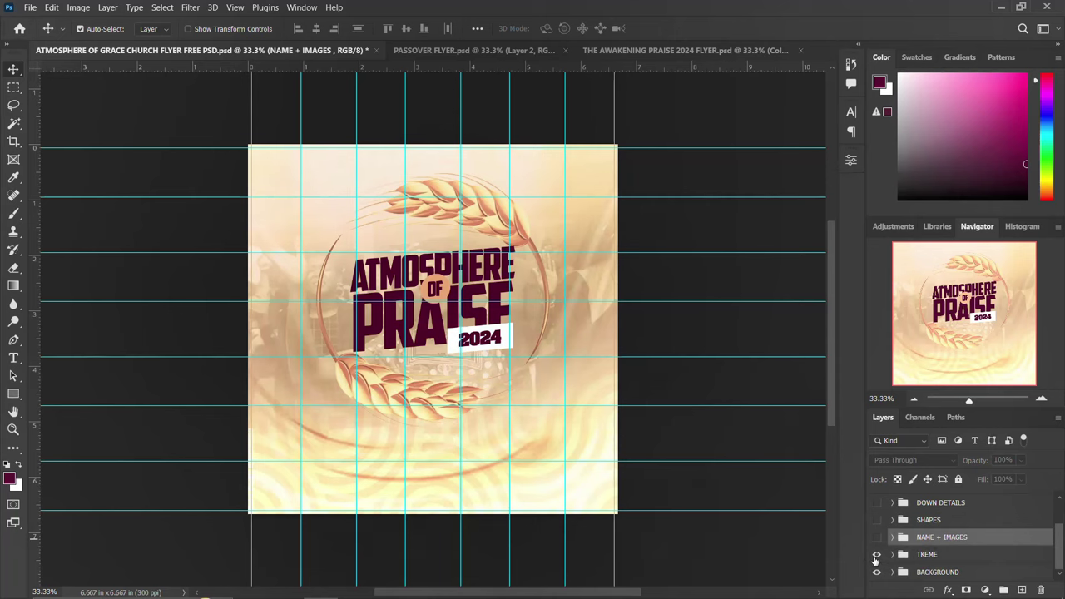
# Step: Rename the misspelled TKEME group to THEME and check its visibility
pyautogui.click(876, 554)
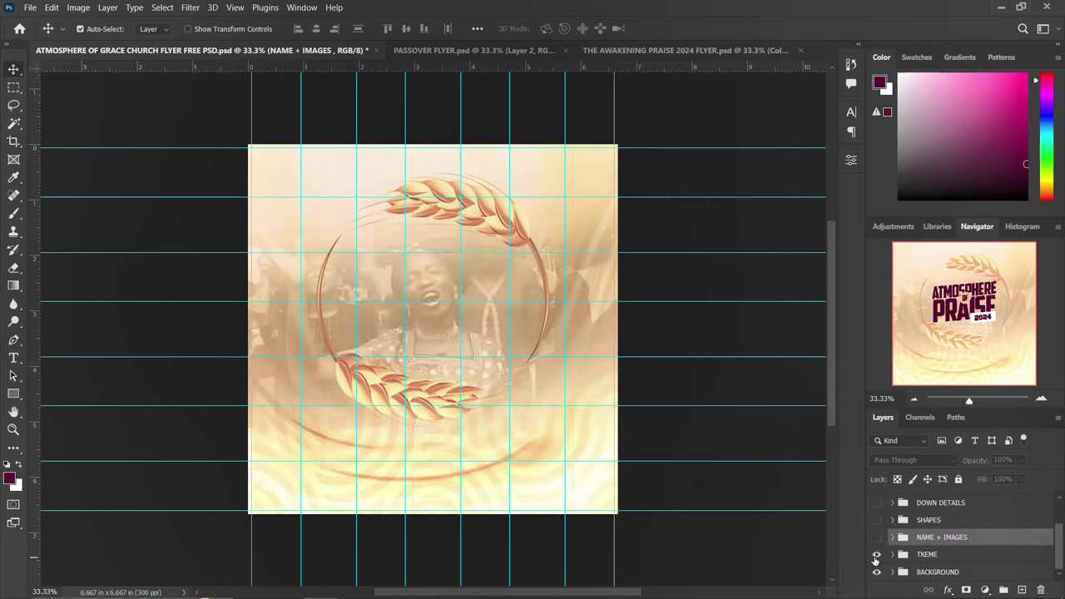
pyautogui.click(875, 555)
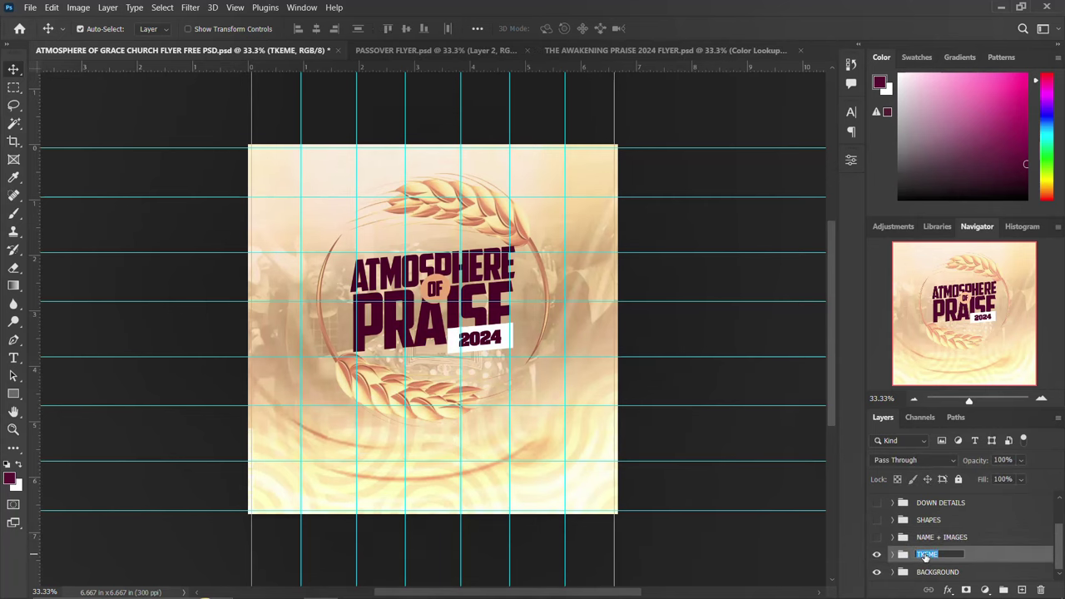
pyautogui.write('TH')
pyautogui.press('Return')
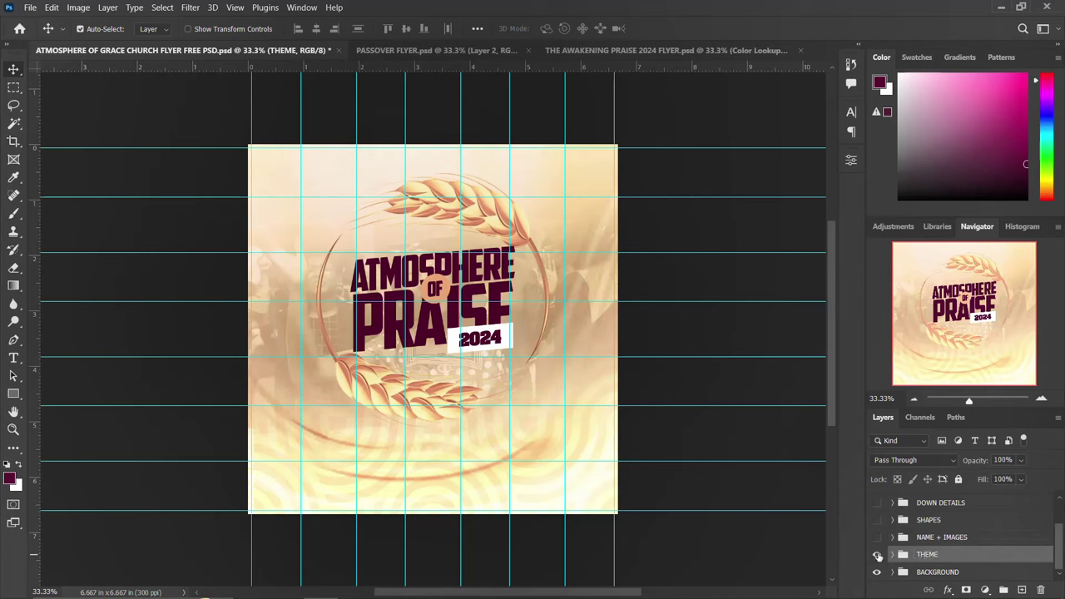
pyautogui.click(878, 555)
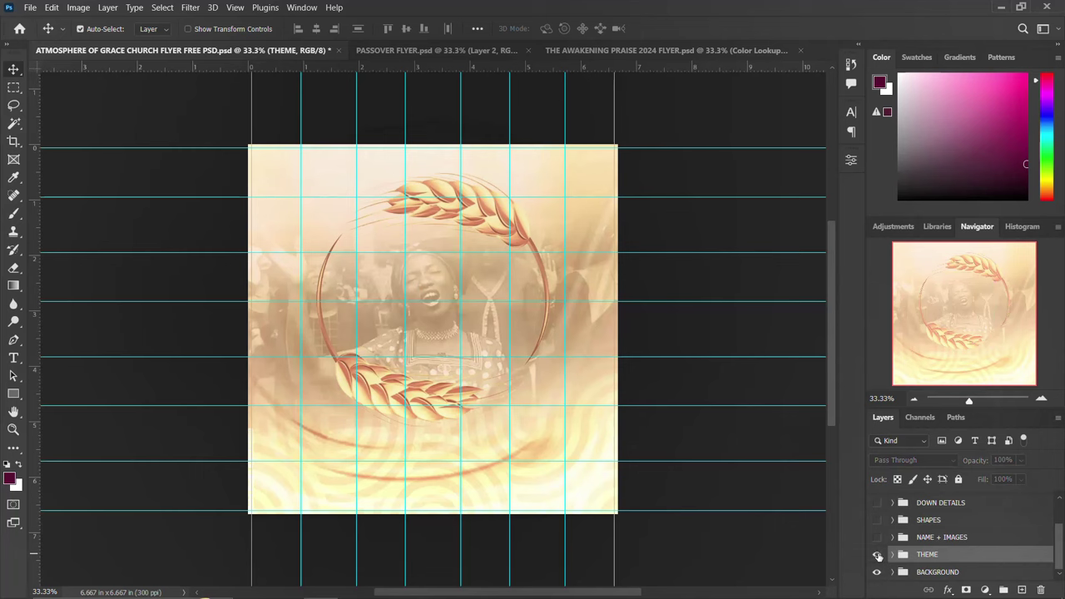
pyautogui.click(877, 554)
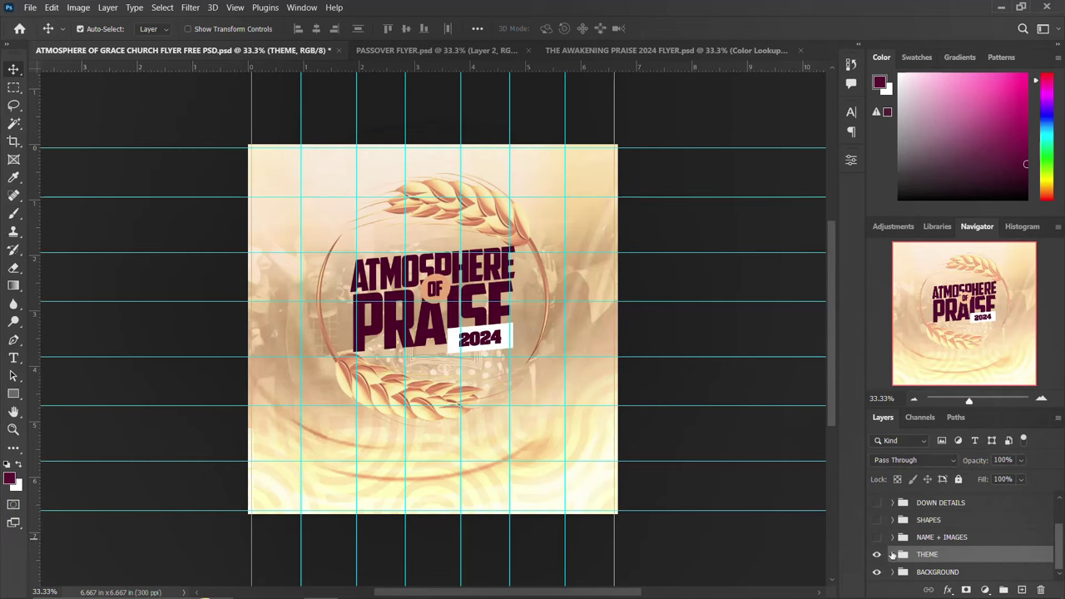
# Step: Change the title word PRAISE to GRACE
pyautogui.click(892, 555)
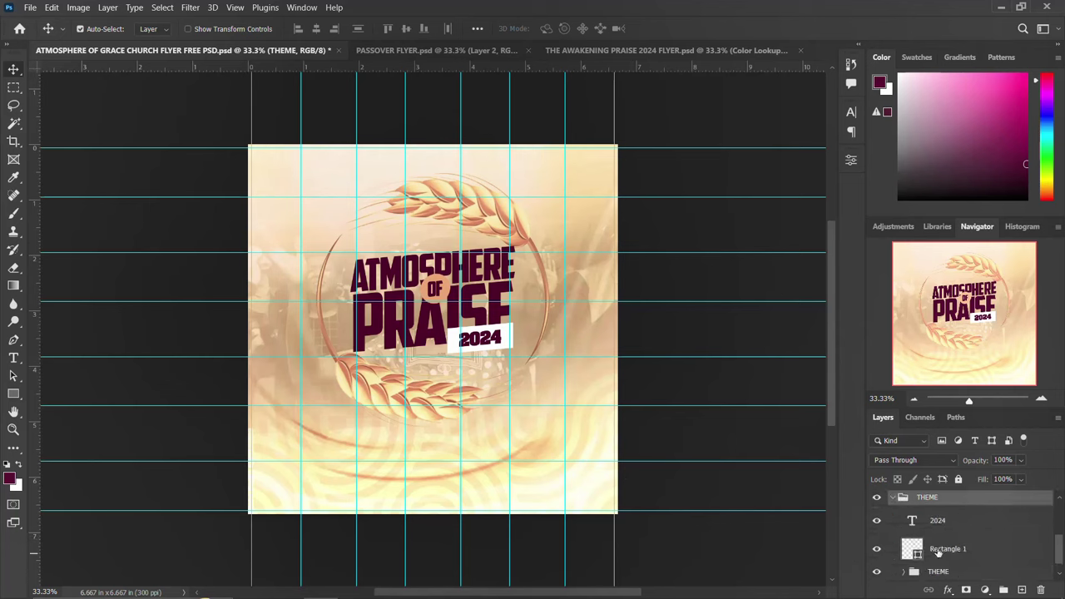
pyautogui.scroll(-1, 951, 549)
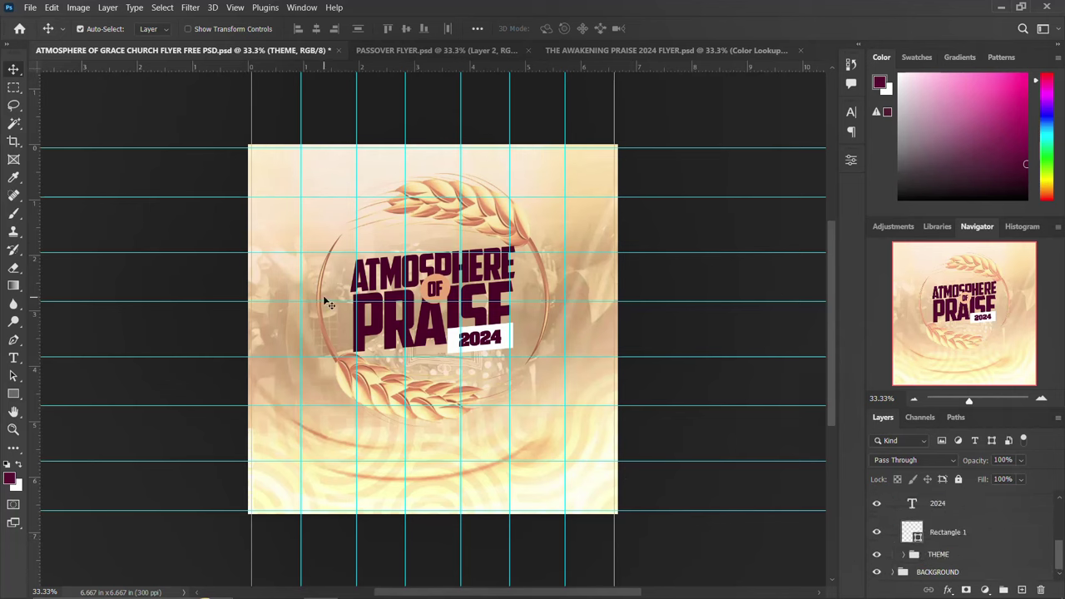
pyautogui.click(373, 336)
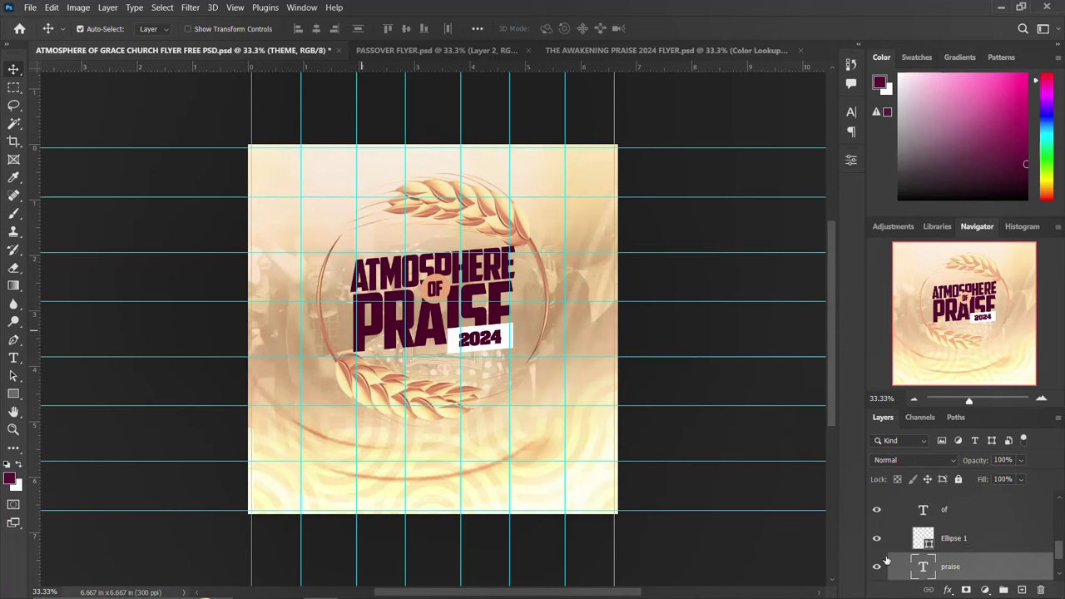
pyautogui.doubleClick(925, 568)
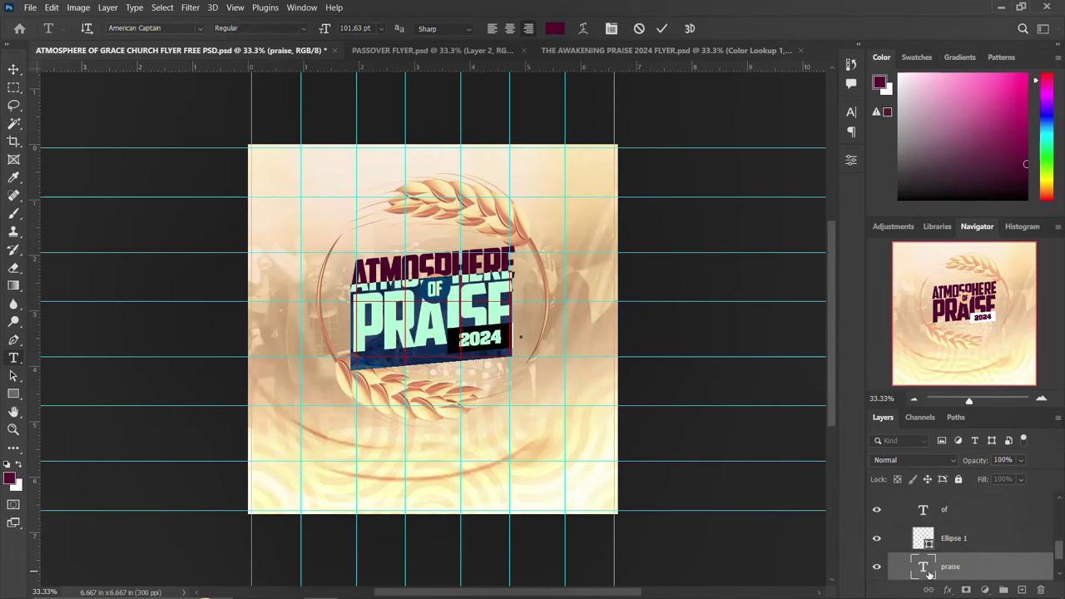
pyautogui.write('GRA')
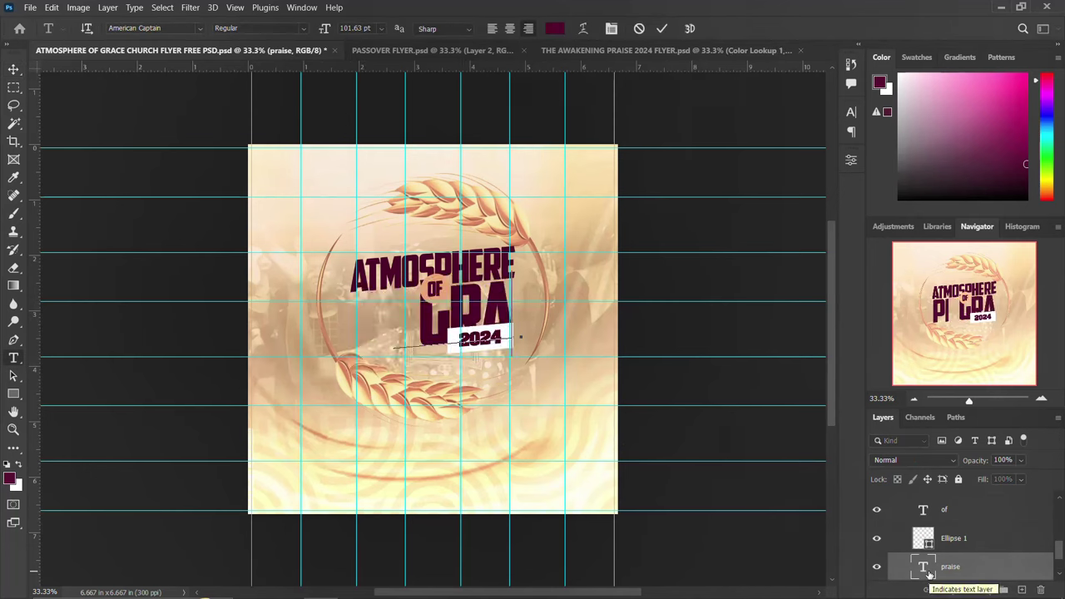
pyautogui.write('CE')
pyautogui.hotkey('ctrl', 'Return')
pyautogui.press('v')
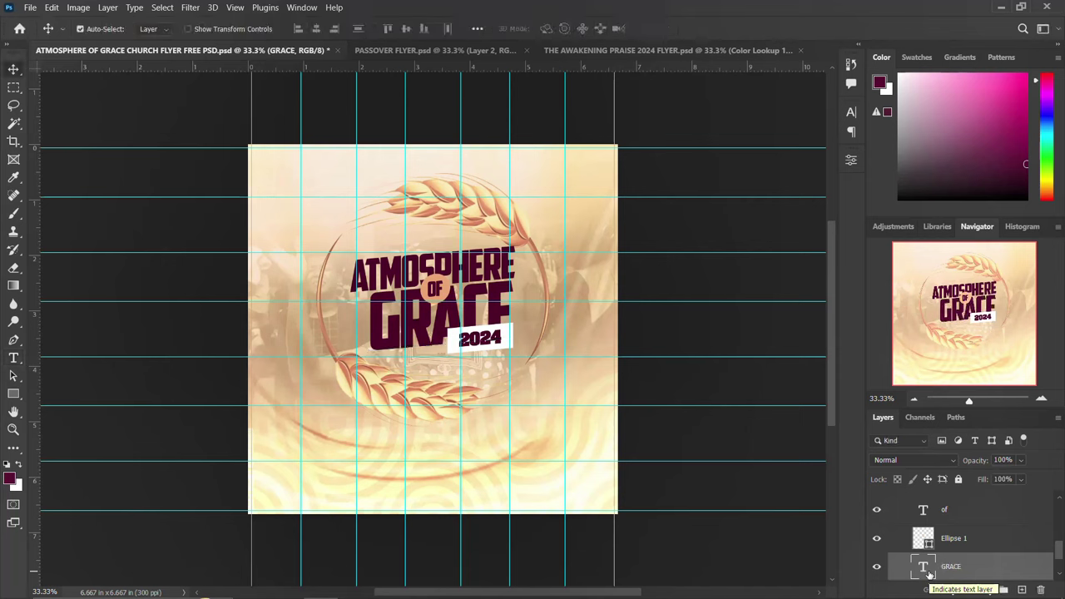
# Step: Scale the GRACE word to about 112% and nudge it slightly left
pyautogui.hotkey('ctrl', 't')
pyautogui.moveTo(515, 368); pyautogui.dragTo(522, 373)
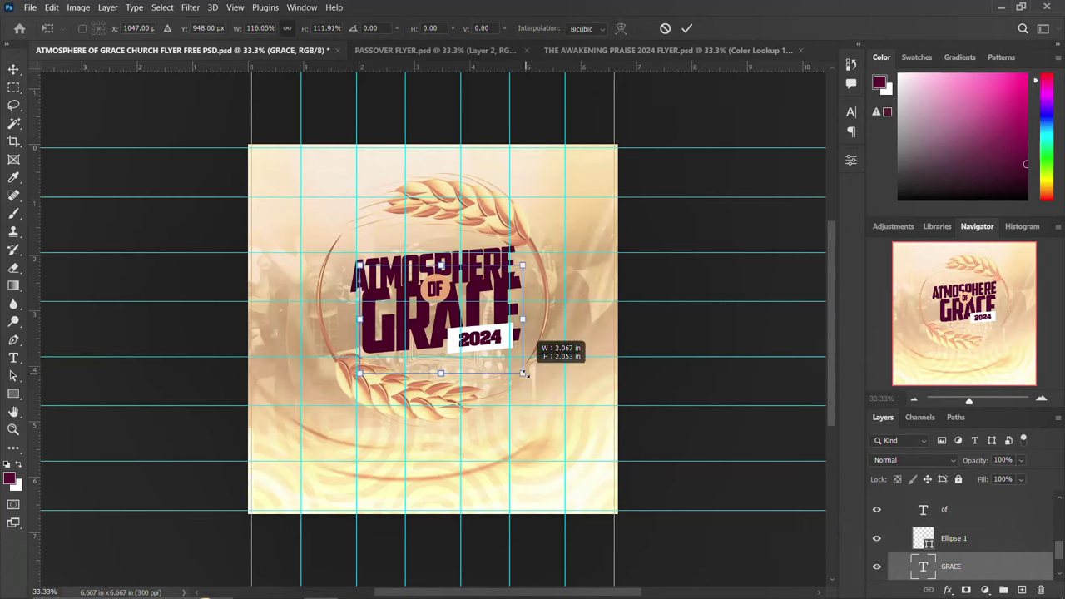
pyautogui.press('Return')
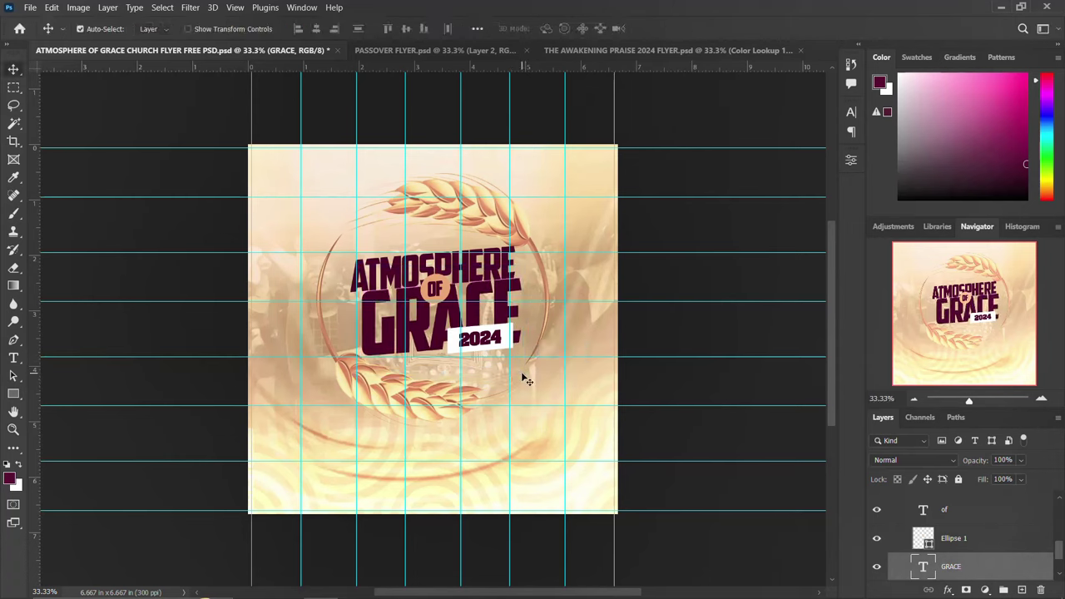
pyautogui.press('Left')
pyautogui.press('Left')
pyautogui.press('Left')
pyautogui.press('Left')
pyautogui.press('Left')
pyautogui.press('Left')
pyautogui.press('Left')
pyautogui.press('Left')
pyautogui.press('Left')
pyautogui.press('Left')
pyautogui.press('Left')
pyautogui.press('Left')
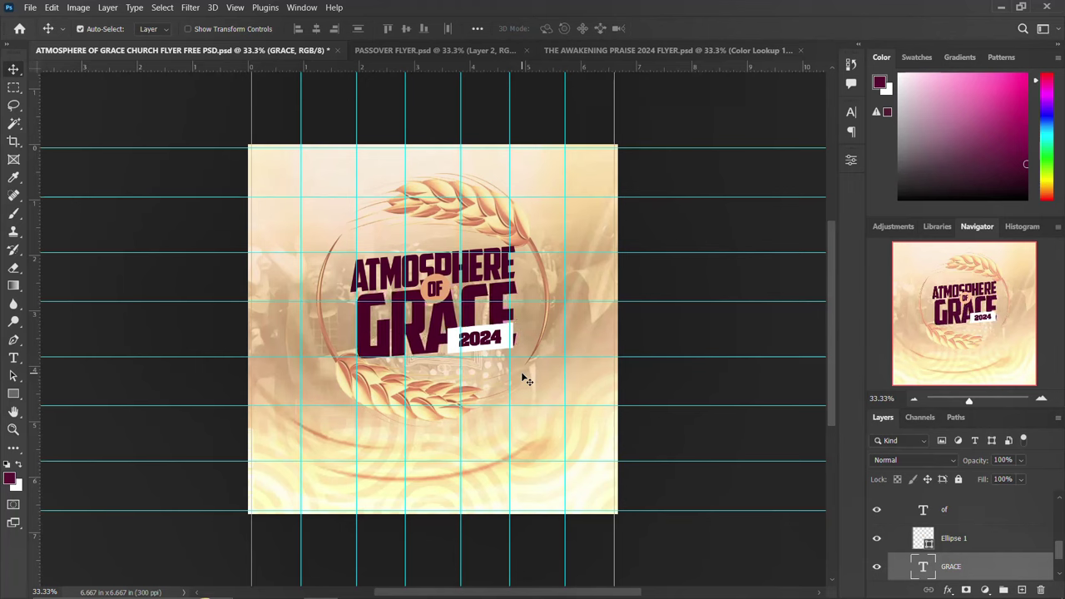
pyautogui.scroll(-1, 940, 541)
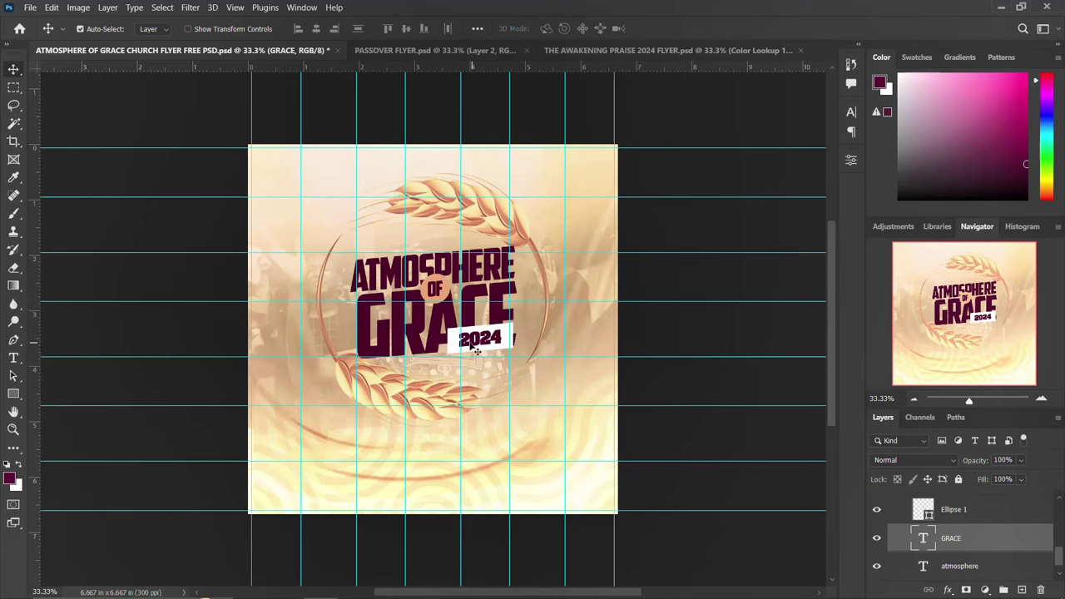
# Step: Edit the year label text so it reads 2025 instead of 2024
pyautogui.click(503, 343)
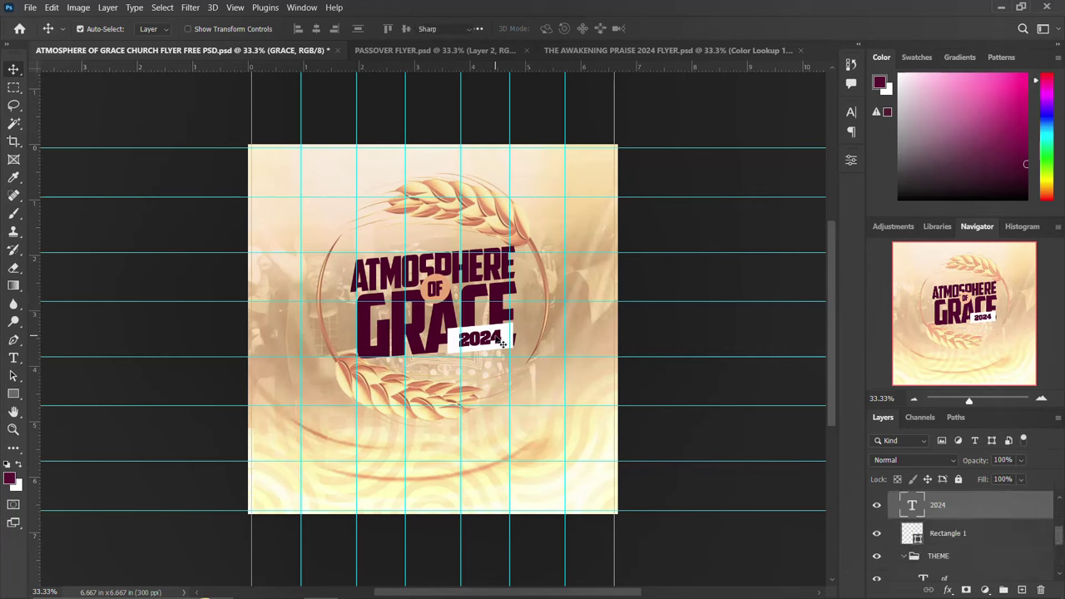
pyautogui.doubleClick(500, 341)
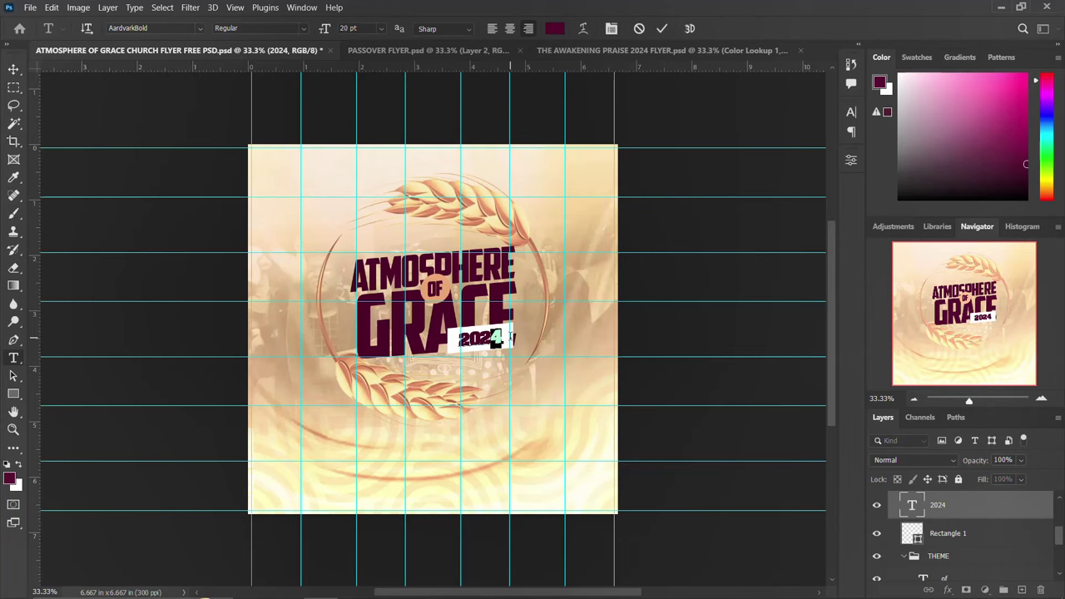
pyautogui.write('5')
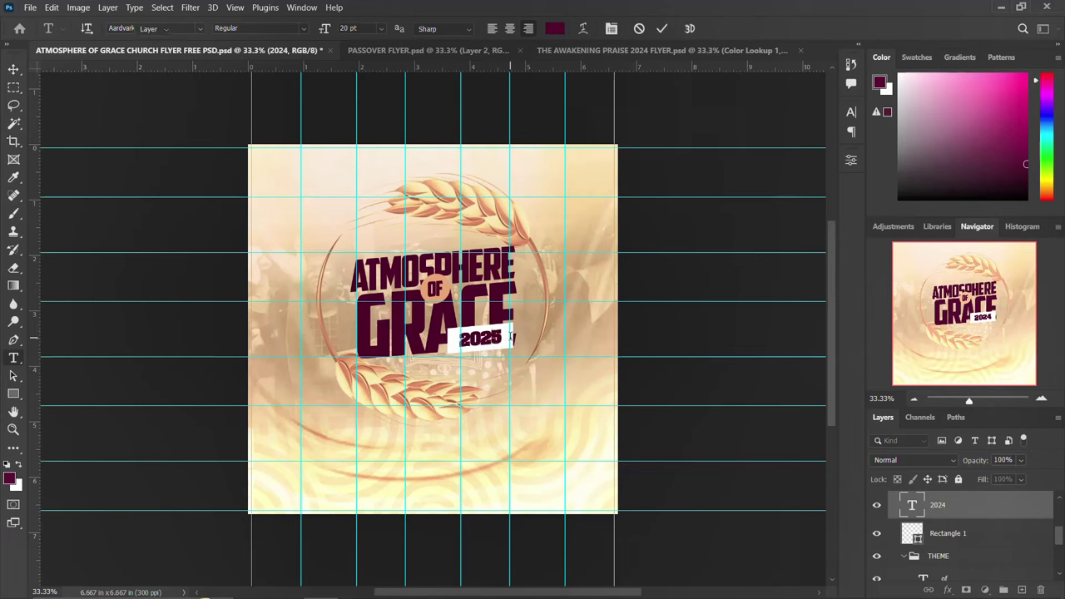
pyautogui.hotkey('ctrl', 'Return')
pyautogui.scroll(2, 967, 523)
pyautogui.scroll(2, 957, 533)
pyautogui.scroll(2, 934, 549)
pyautogui.scroll(-2, 934, 552)
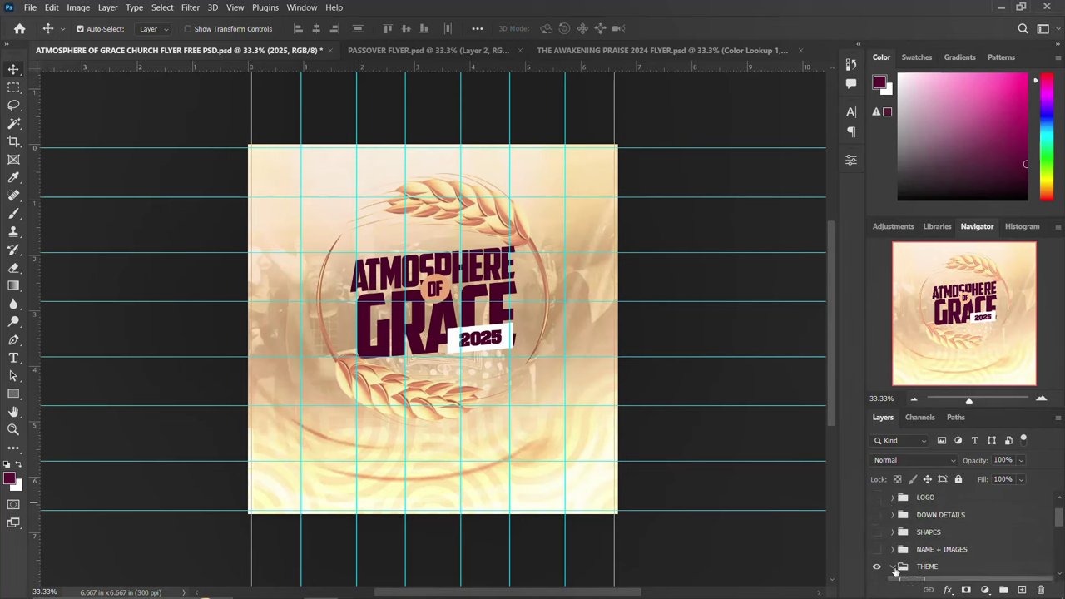
# Step: Hide the THEME group and expand the BACKGROUND group to list its layers
pyautogui.click(886, 571)
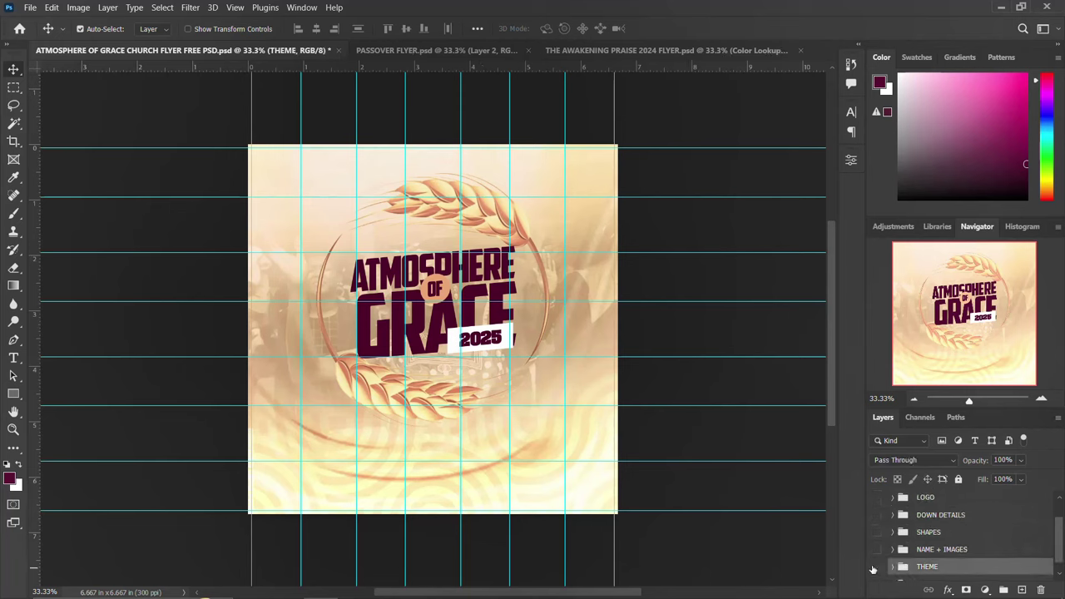
pyautogui.click(875, 566)
pyautogui.scroll(-1, 875, 572)
pyautogui.click(877, 572)
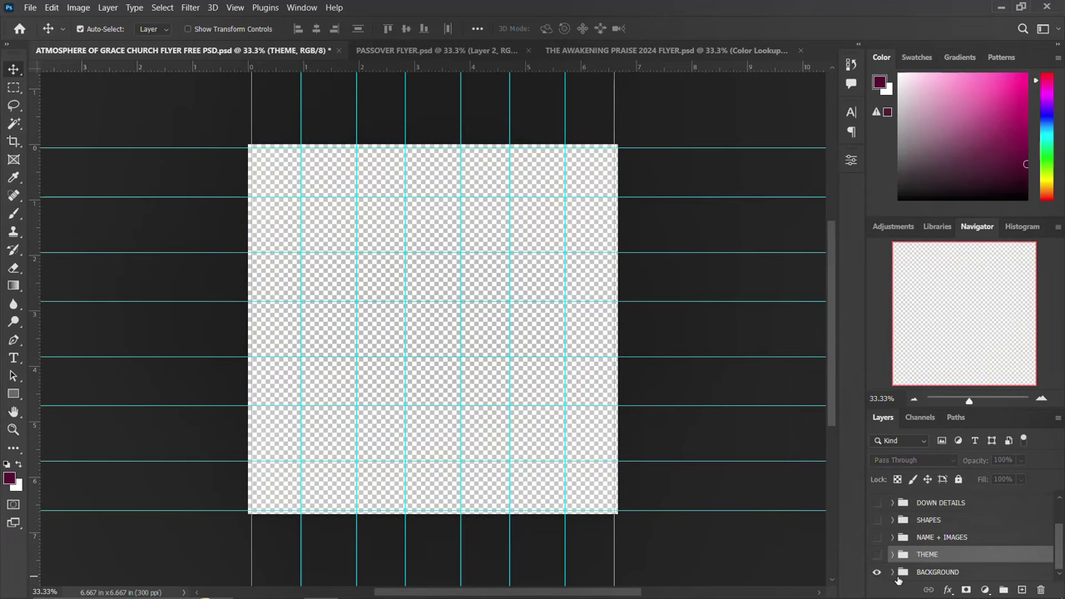
pyautogui.click(893, 573)
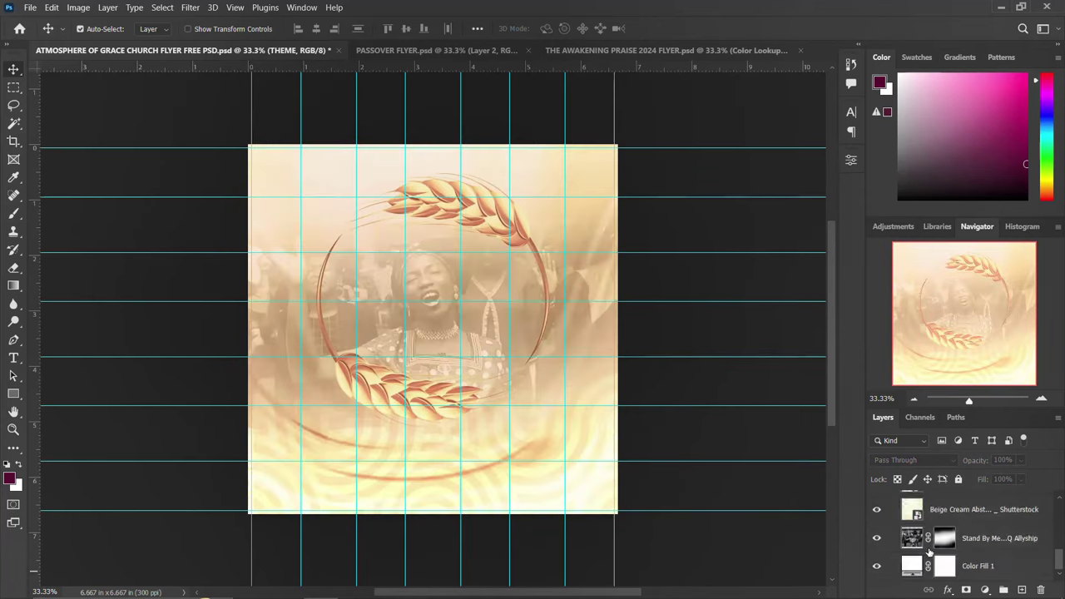
pyautogui.click(997, 569)
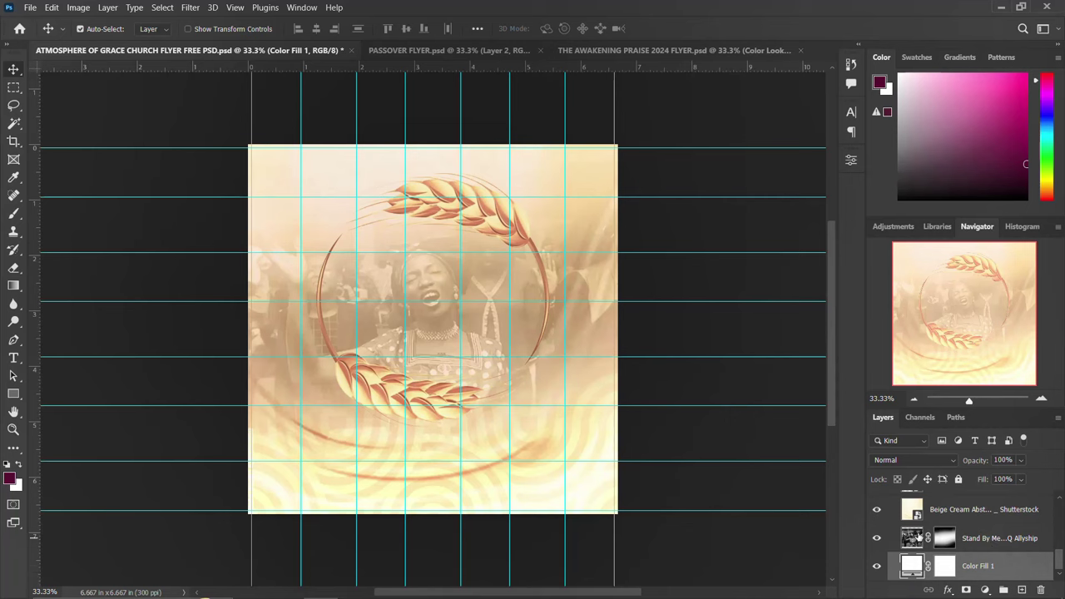
pyautogui.click(917, 538)
# Step: Hide the rippled texture, Color Lookup grading, wheat wreath, beige texture and crowd photo
pyautogui.scroll(1, 918, 538)
pyautogui.scroll(1, 918, 538)
pyautogui.scroll(1, 917, 538)
pyautogui.scroll(2, 917, 536)
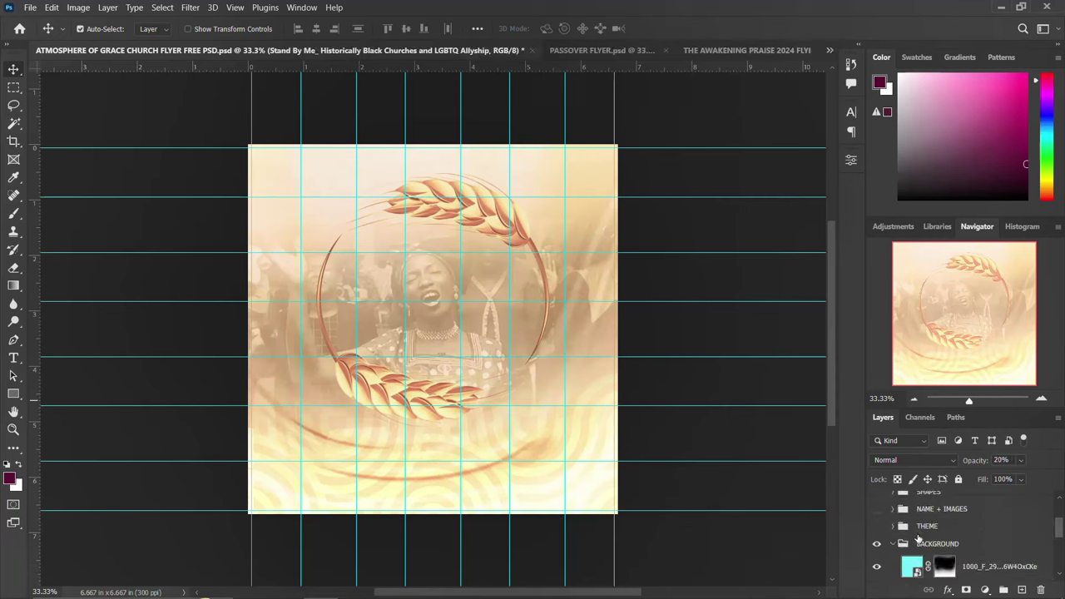
pyautogui.click(873, 568)
pyautogui.scroll(-3, 903, 565)
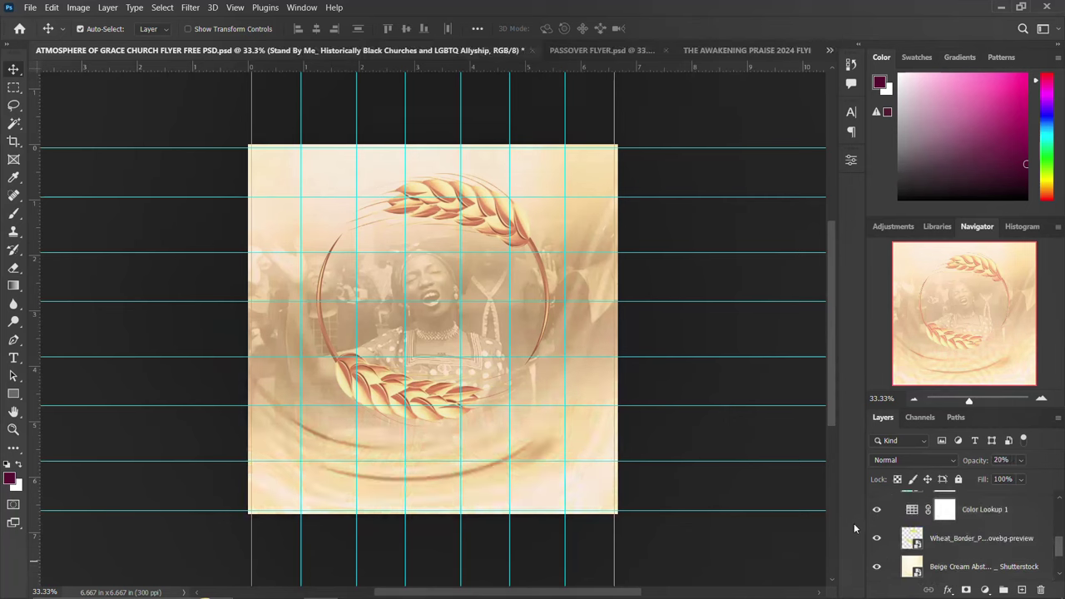
pyautogui.click(875, 509)
pyautogui.click(876, 538)
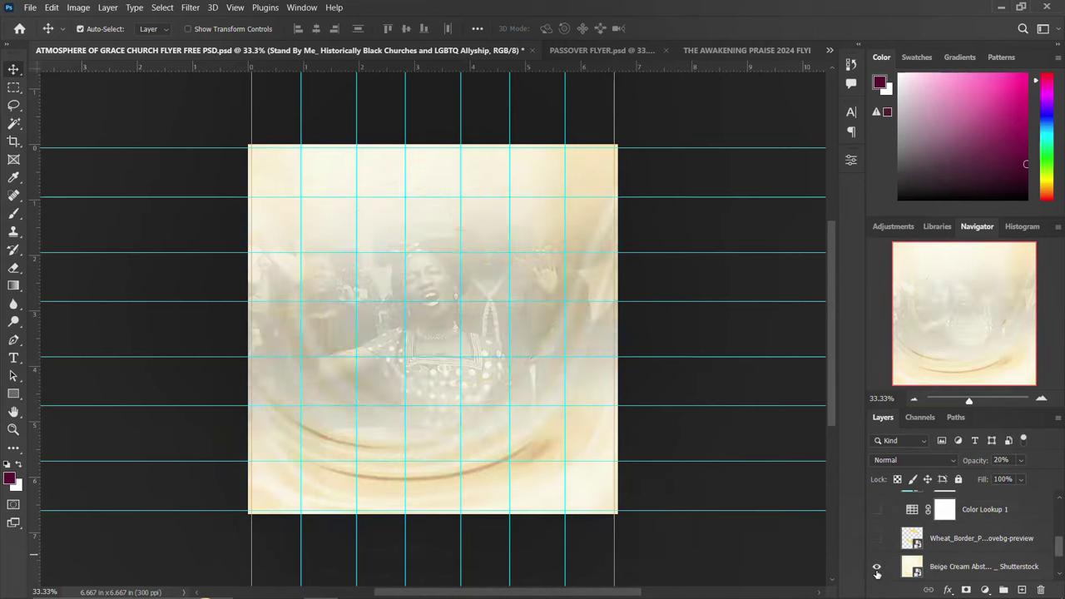
pyautogui.click(876, 567)
pyautogui.scroll(-2, 876, 553)
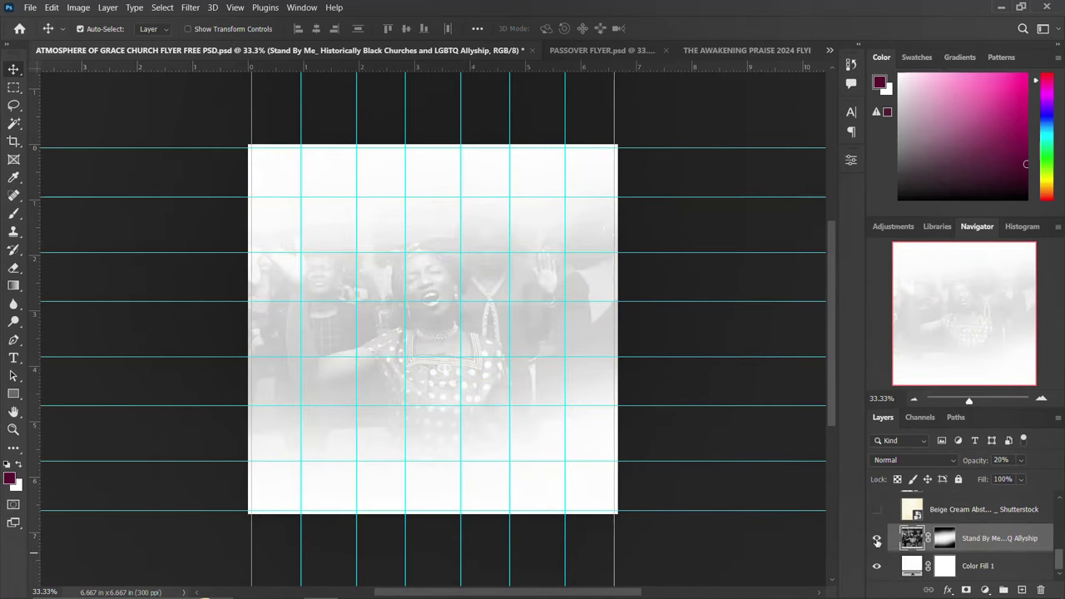
pyautogui.click(875, 539)
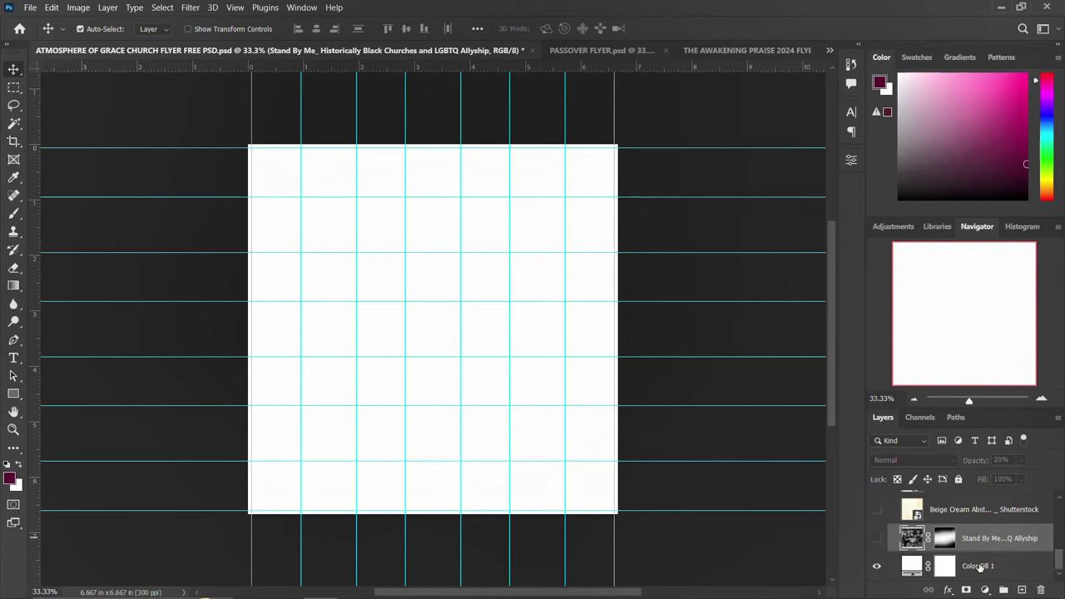
# Step: Show the crowd photo again and set its opacity to 21%
pyautogui.click(979, 566)
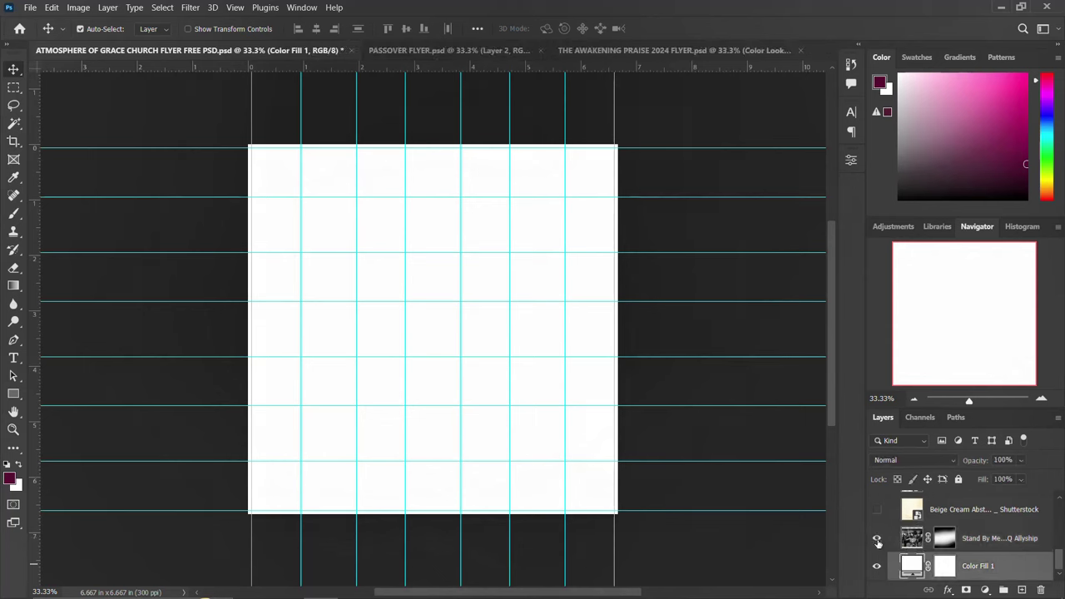
pyautogui.click(876, 538)
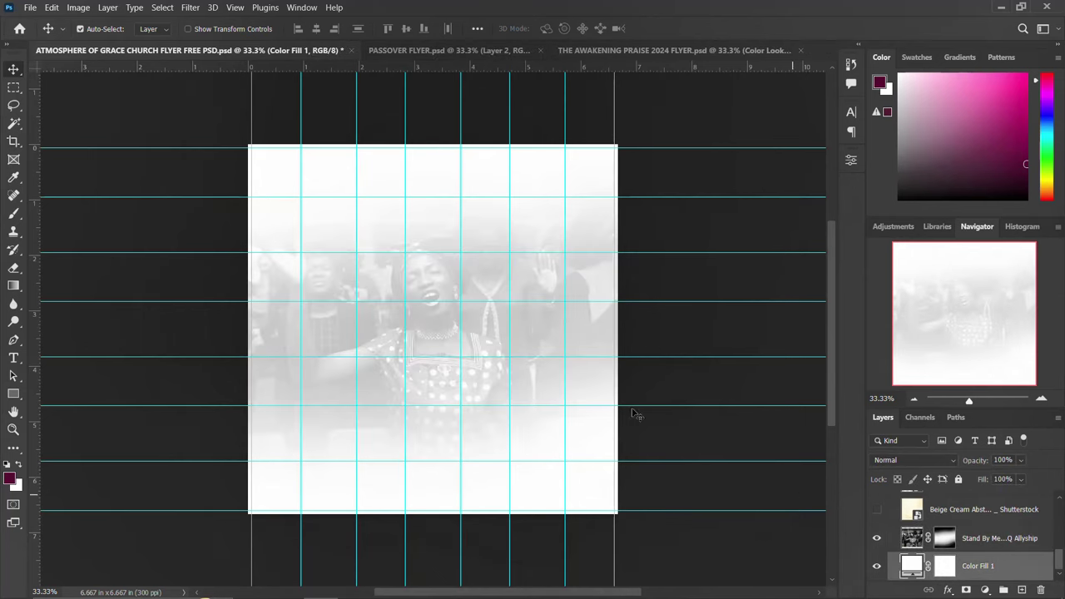
pyautogui.click(980, 541)
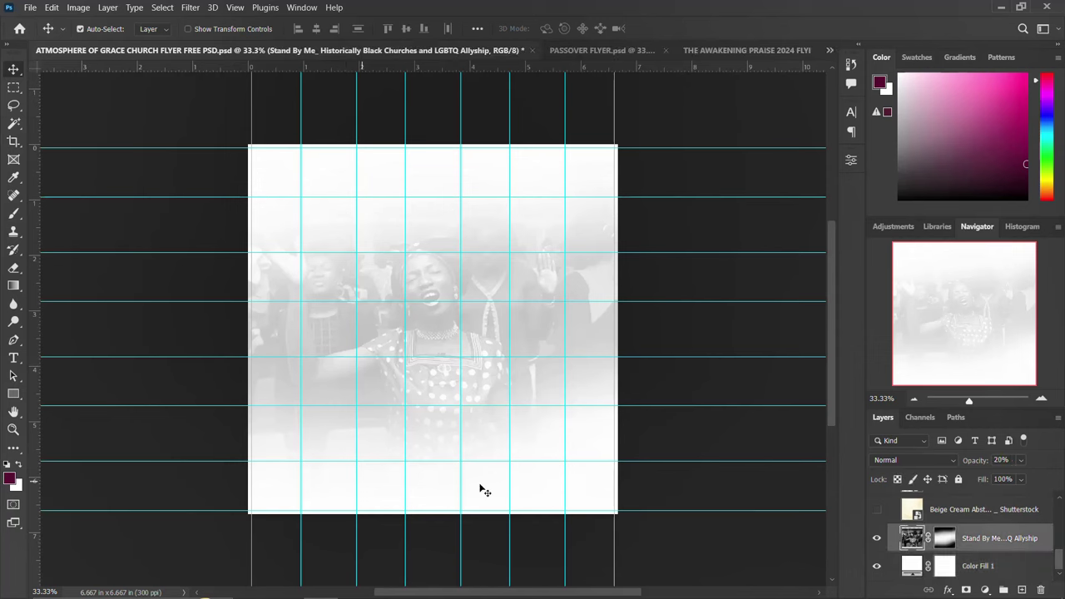
pyautogui.moveTo(974, 461); pyautogui.dragTo(978, 462)
# Step: Show the beige cream texture and the wheat wreath border again
pyautogui.click(876, 509)
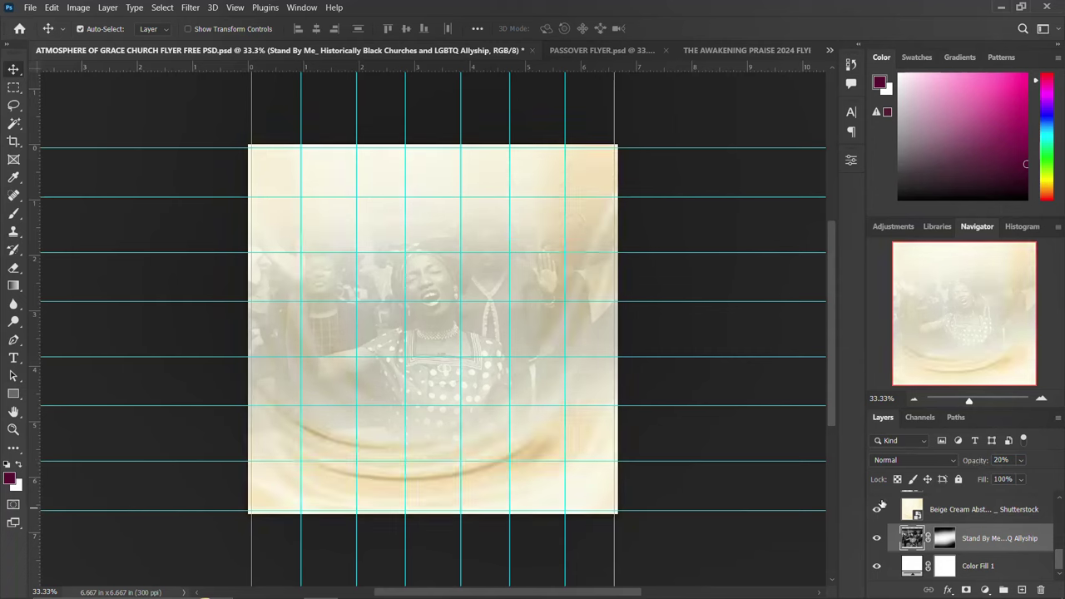
pyautogui.click(965, 509)
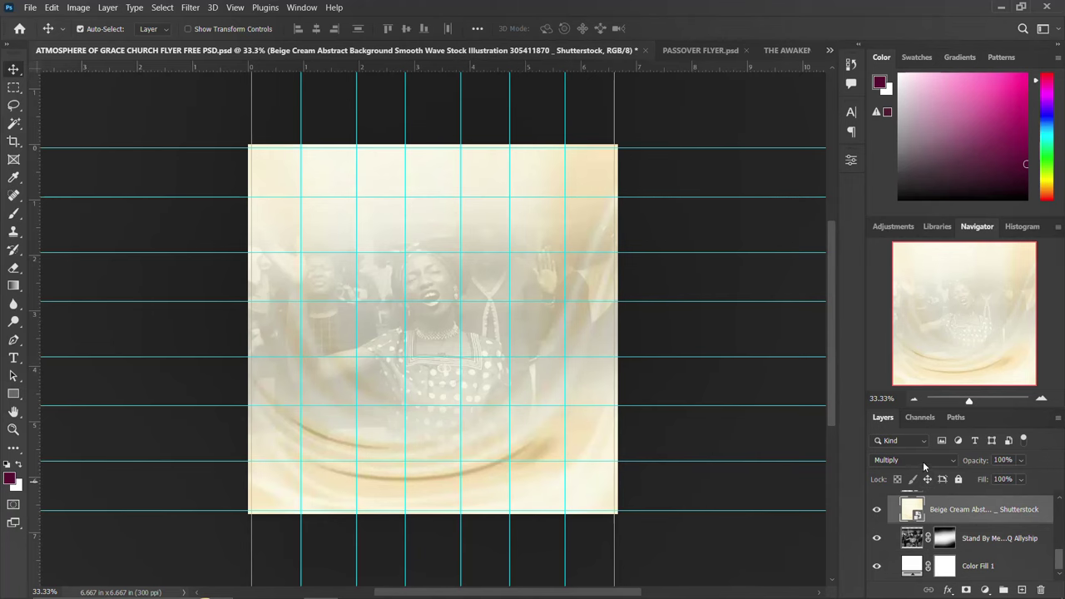
pyautogui.scroll(1, 938, 490)
pyautogui.scroll(2, 938, 490)
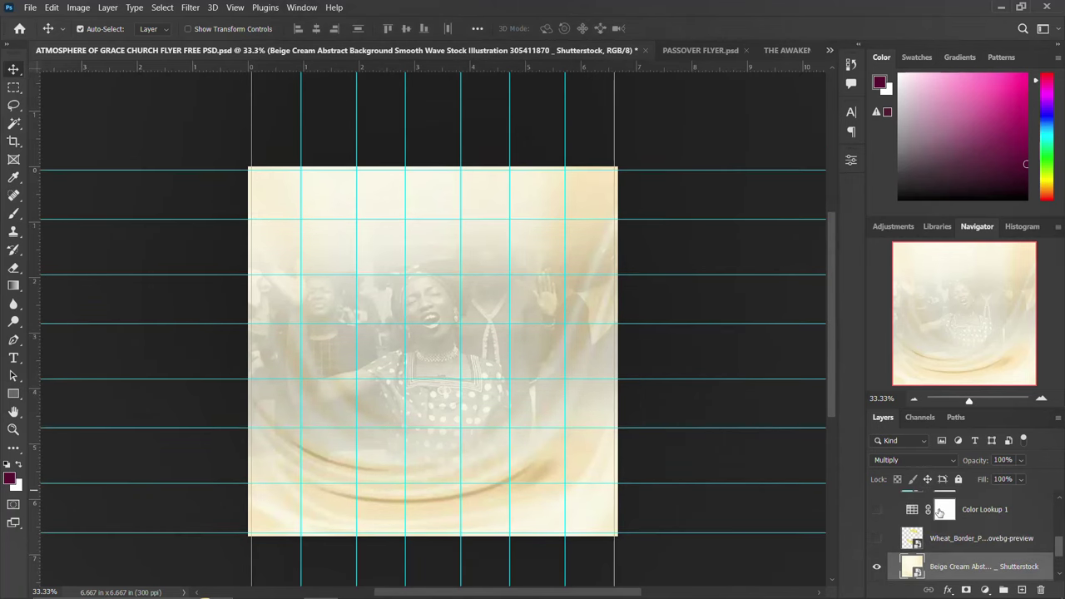
pyautogui.click(891, 542)
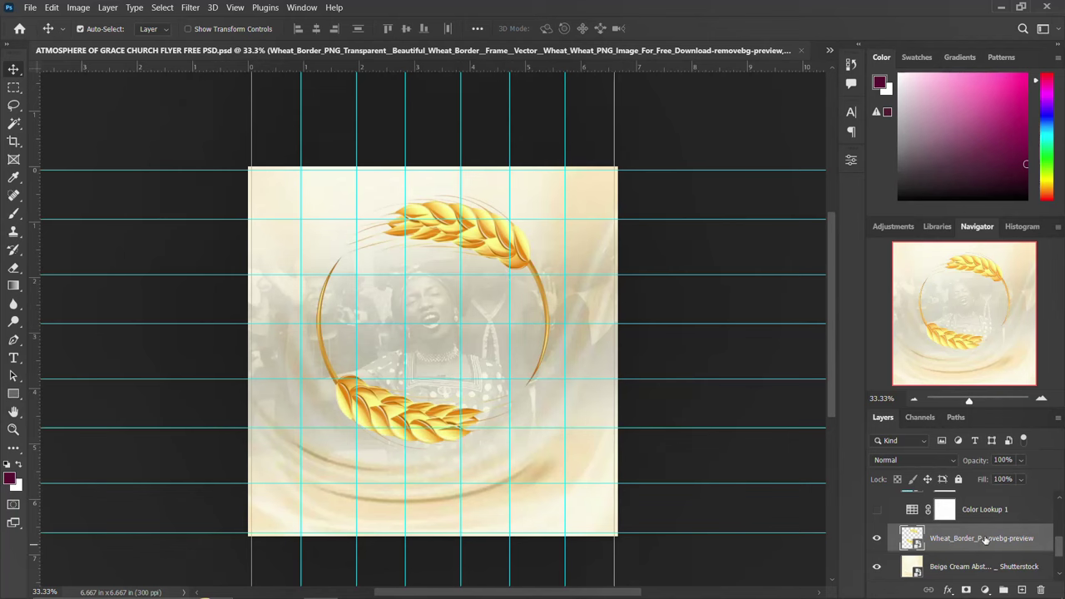
# Step: Restore the Color Lookup grading and rippled overlay, then show the THEME, NAME + IMAGES, SHAPES and DOWN DETAILS groups
pyautogui.click(876, 509)
pyautogui.scroll(1, 880, 514)
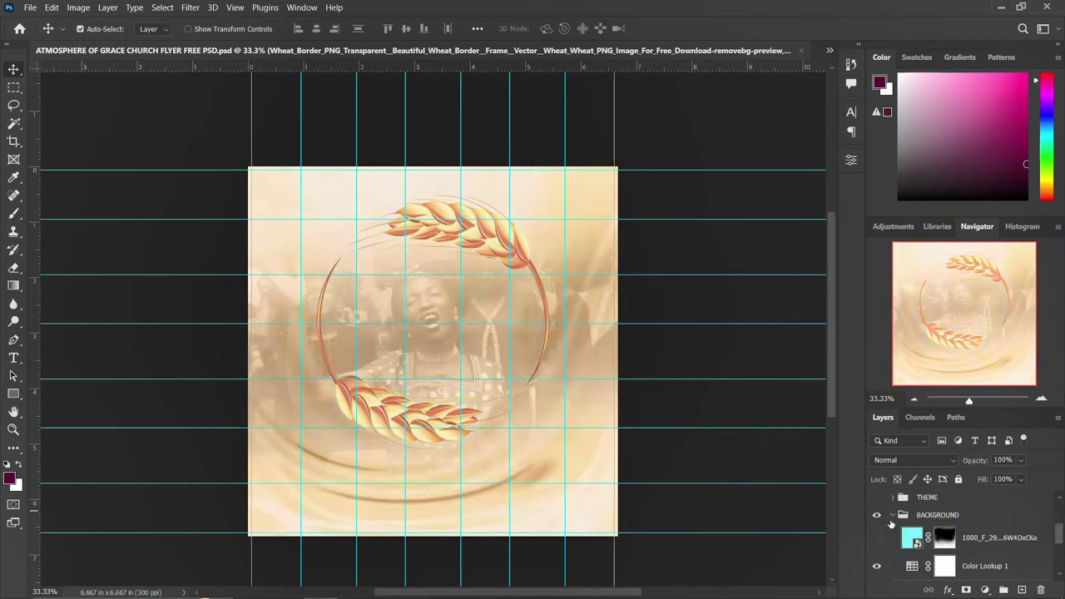
pyautogui.click(875, 540)
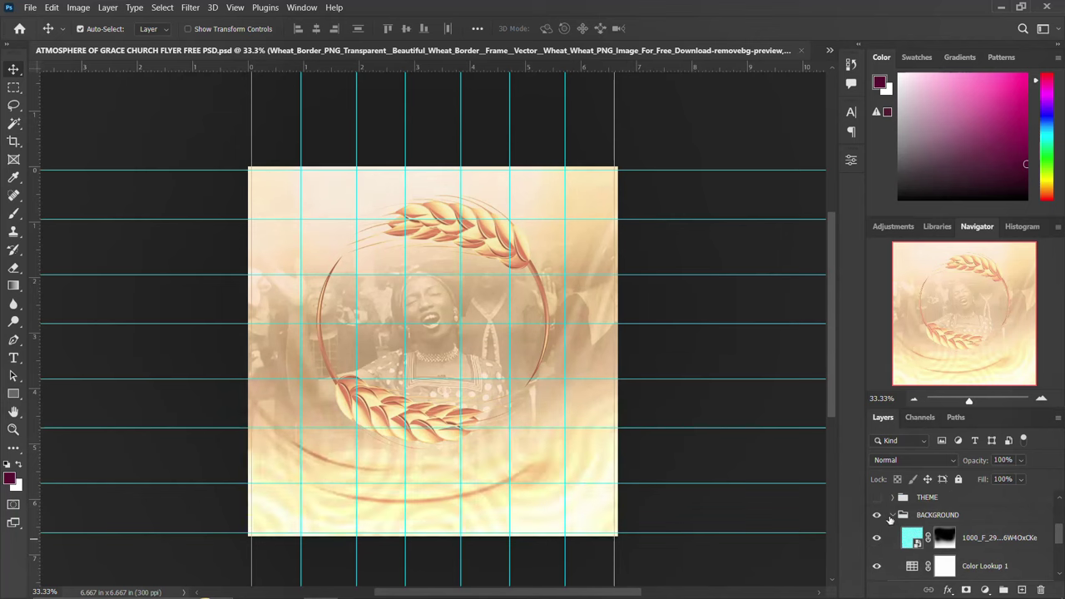
pyautogui.click(892, 516)
pyautogui.moveTo(876, 554); pyautogui.dragTo(877, 503)
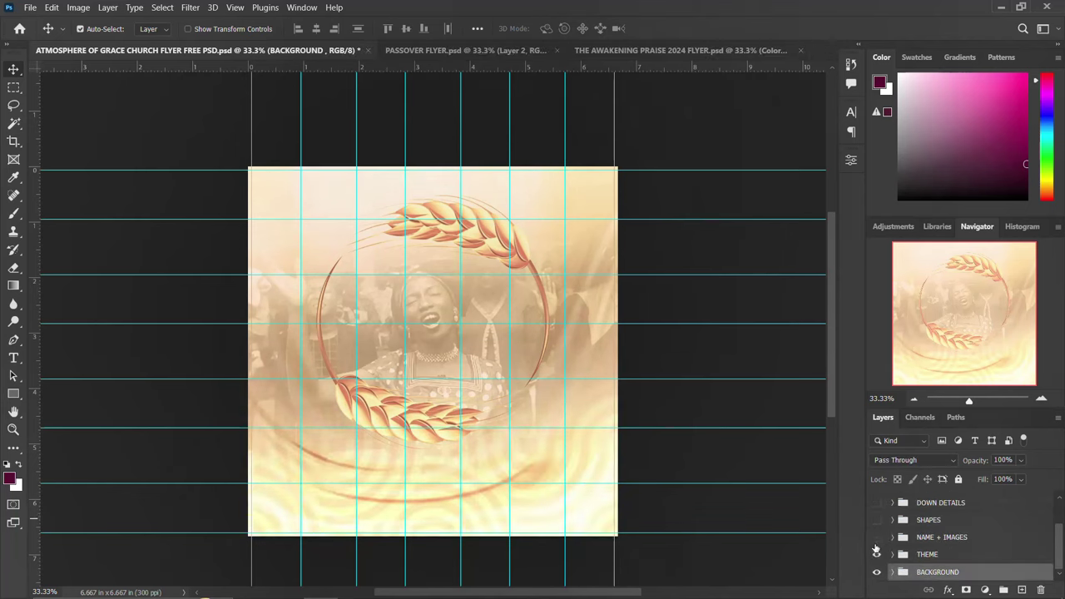
# Step: Show the LOGO group and Layer 1, then switch to PASSOVER FLYER.psd
pyautogui.scroll(2, 884, 507)
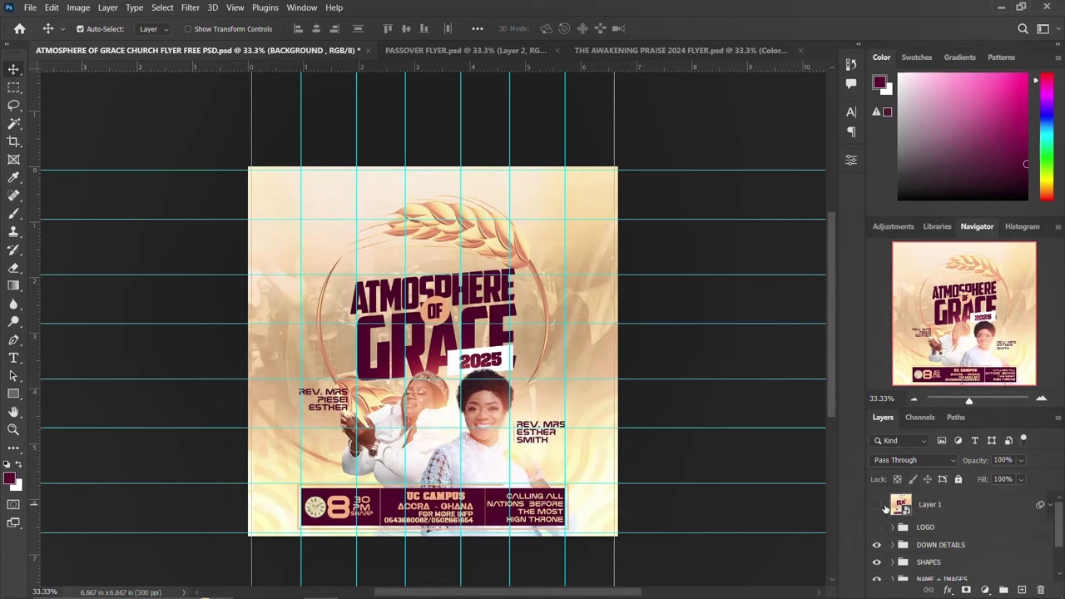
pyautogui.click(877, 527)
pyautogui.click(877, 504)
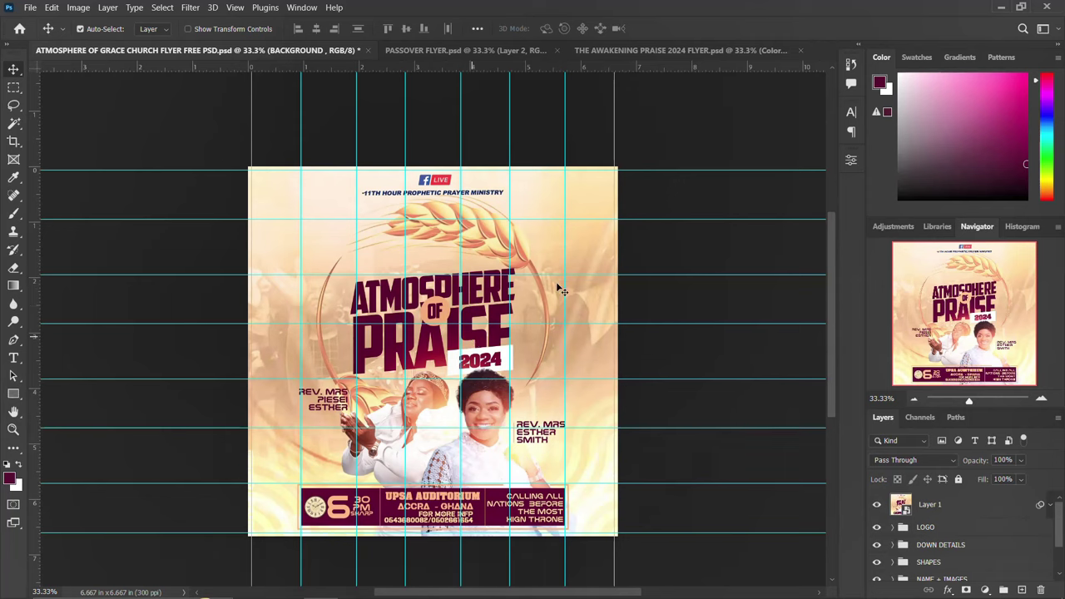
pyautogui.click(491, 51)
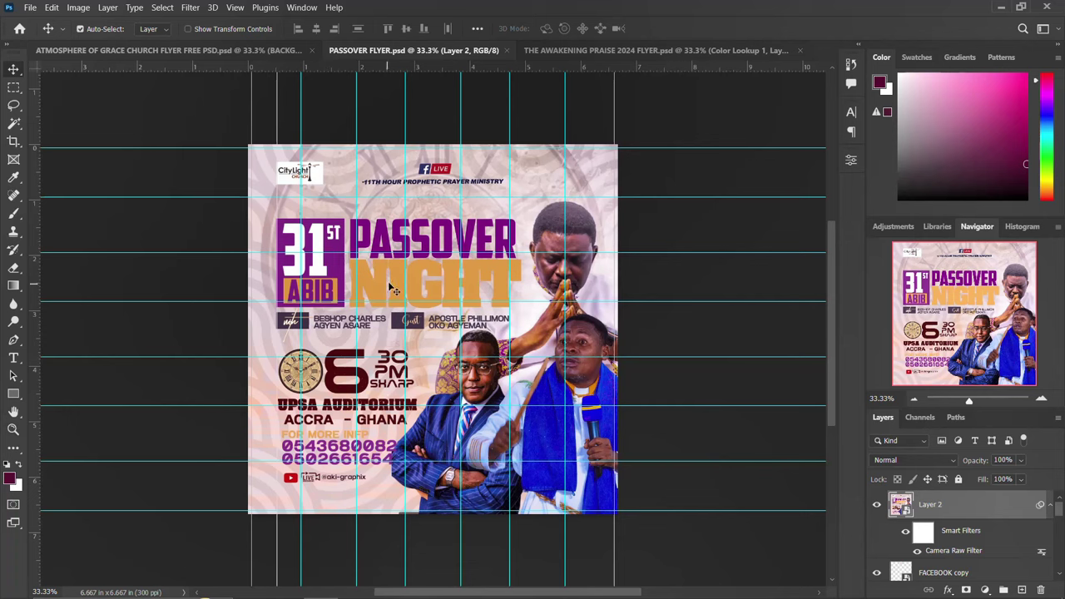
# Step: Collapse Layer 2's smart filters and compare its grading, leaving Layer 2 hidden
pyautogui.click(1050, 506)
pyautogui.click(875, 504)
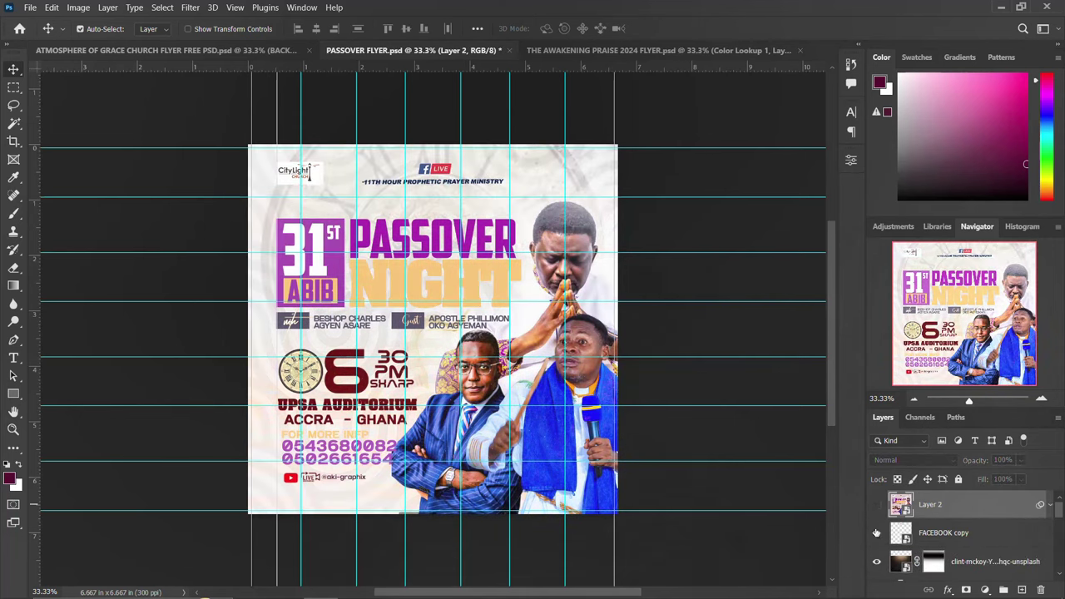
pyautogui.click(876, 506)
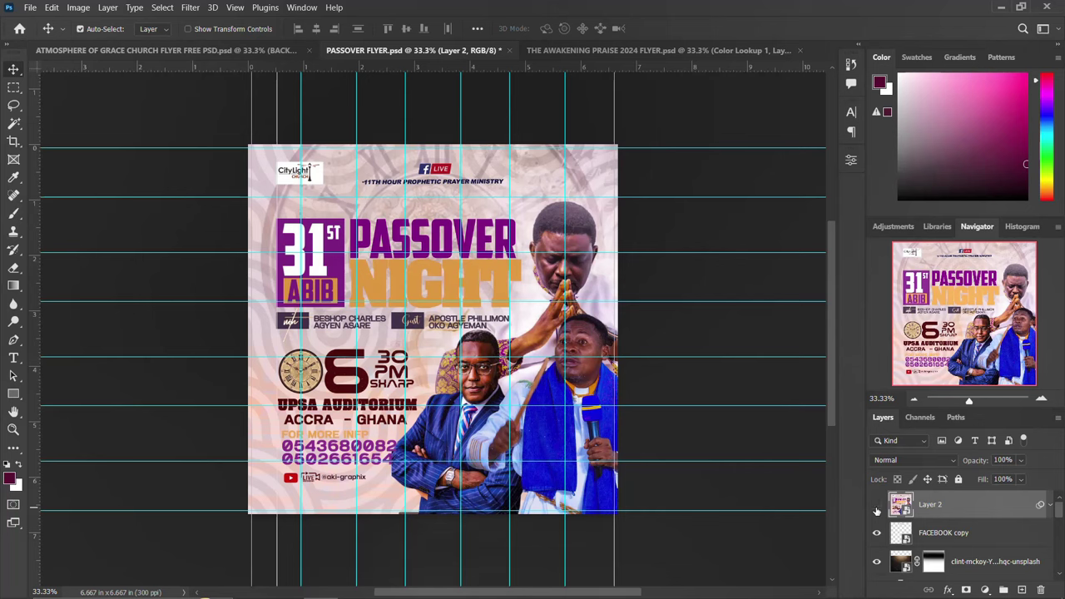
pyautogui.click(875, 505)
pyautogui.scroll(-5, 915, 532)
pyautogui.scroll(2, 919, 535)
# Step: Check the VENUE and TIME groups, then hide the two men's photo and the Passover Night title
pyautogui.click(877, 557)
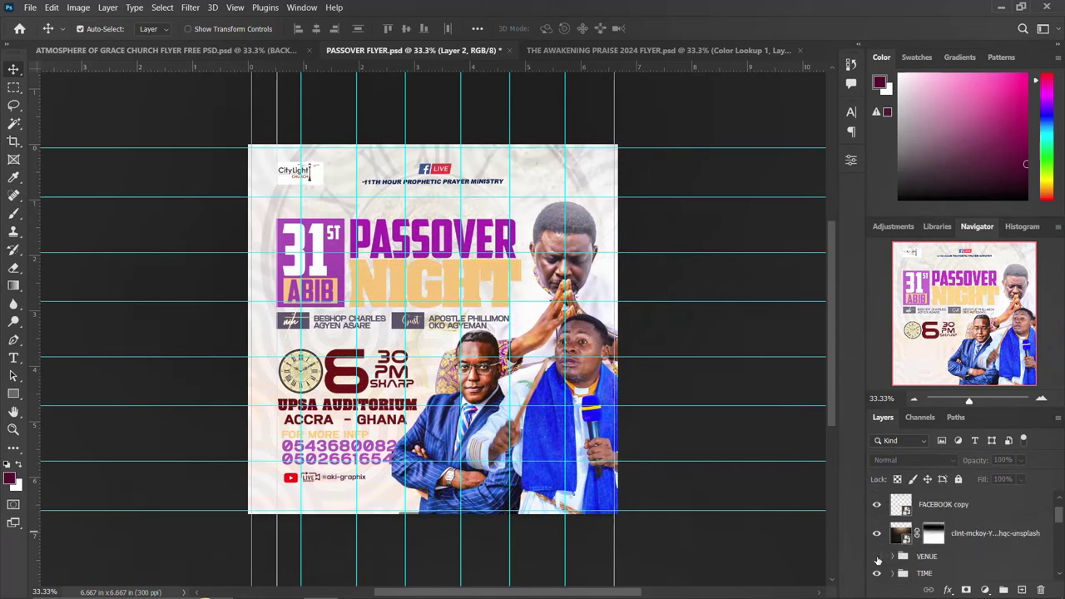
pyautogui.click(876, 557)
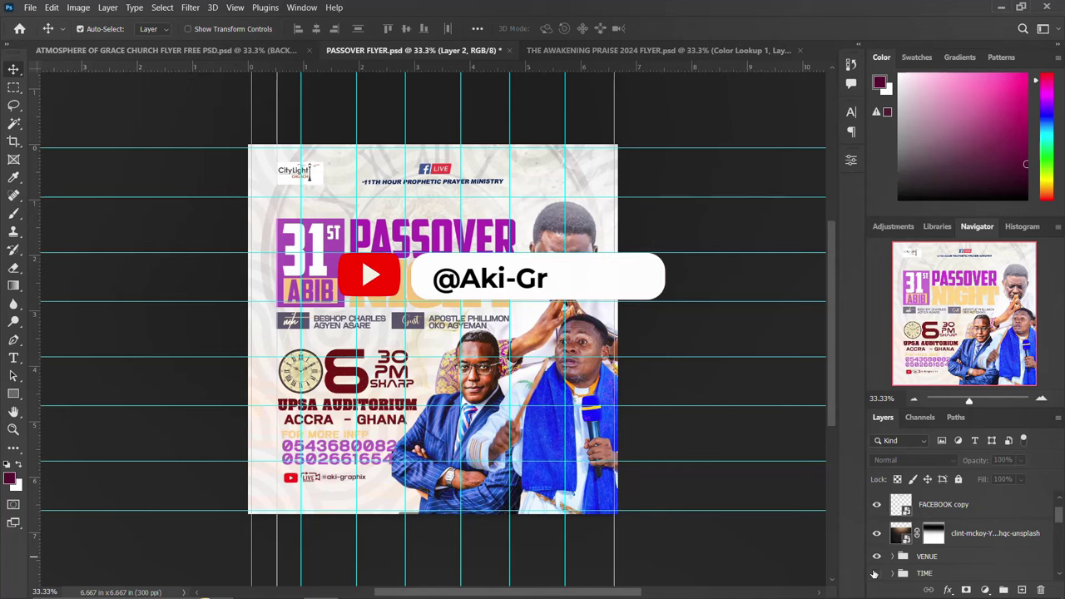
pyautogui.click(875, 573)
pyautogui.click(875, 573)
pyautogui.scroll(-1, 875, 573)
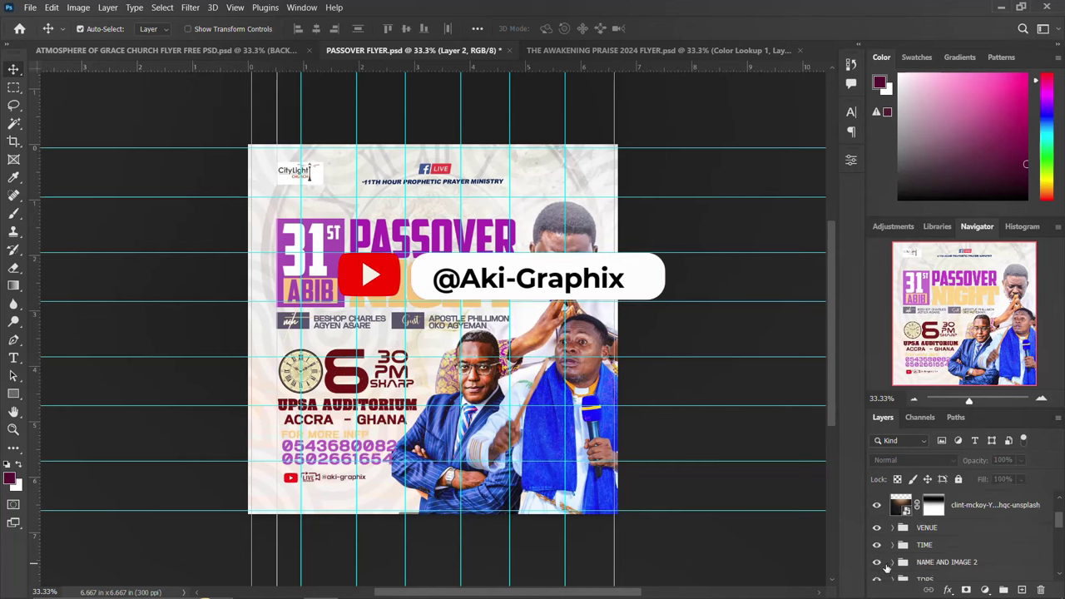
pyautogui.click(875, 566)
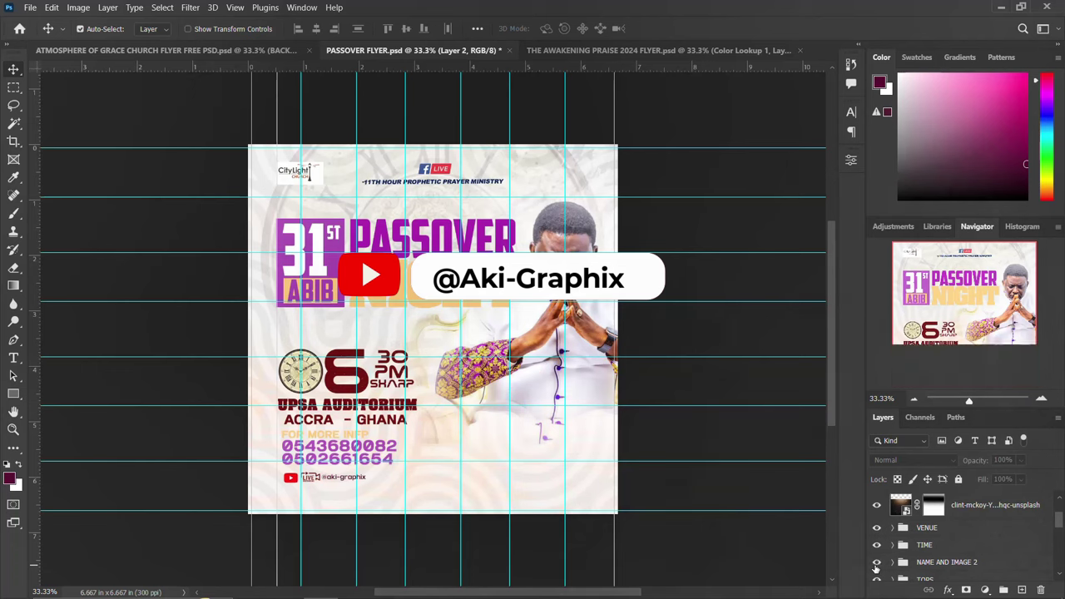
pyautogui.click(875, 566)
pyautogui.click(875, 565)
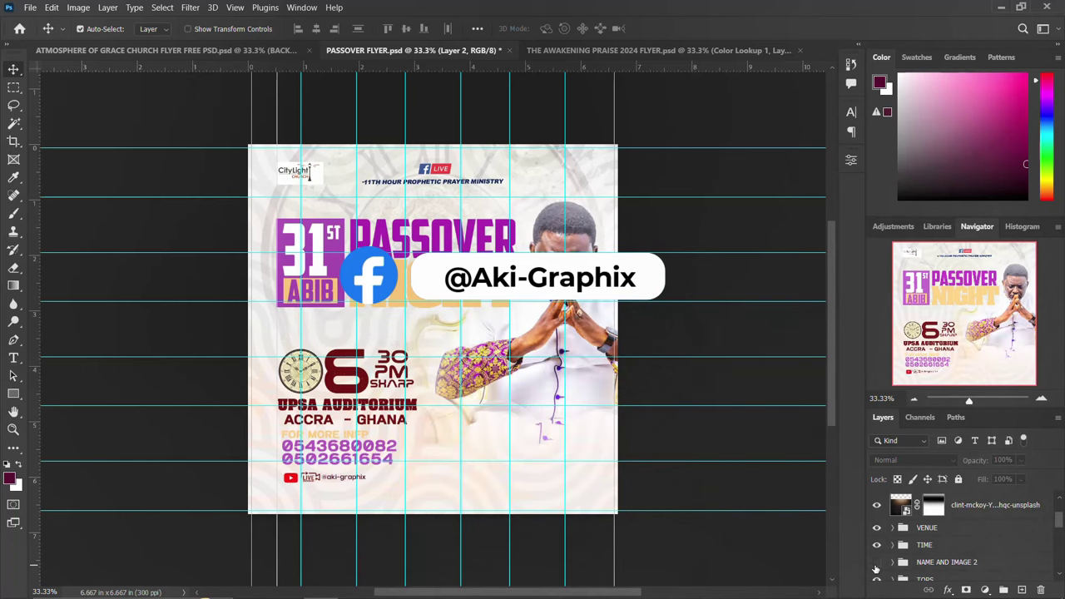
pyautogui.scroll(-3, 875, 568)
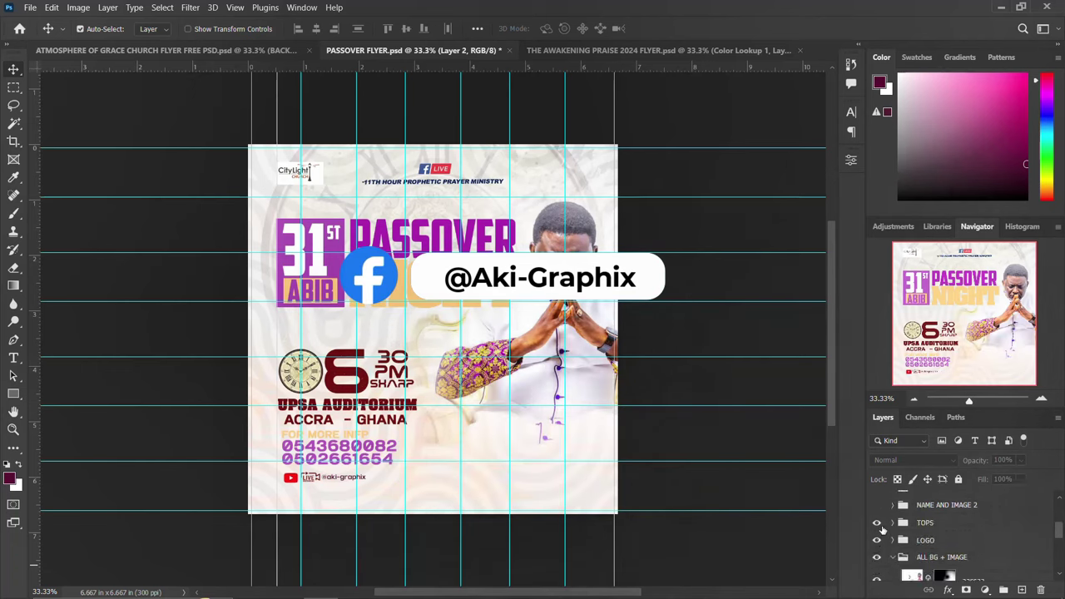
pyautogui.click(875, 522)
# Step: Hide the VENUE and TIME groups and the logo on the Passover flyer
pyautogui.scroll(3, 880, 532)
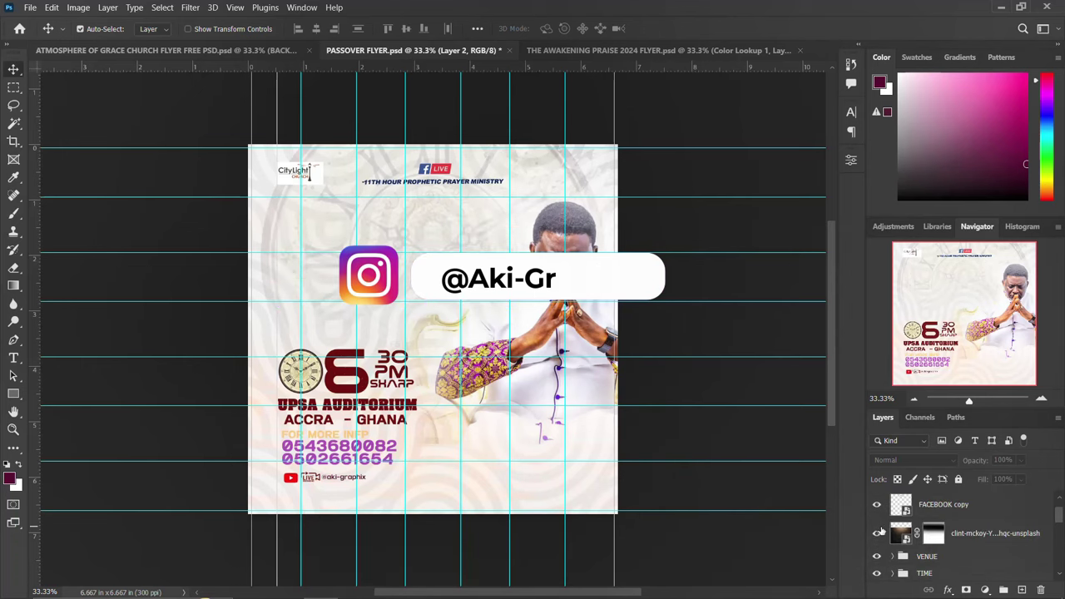
pyautogui.scroll(1, 881, 515)
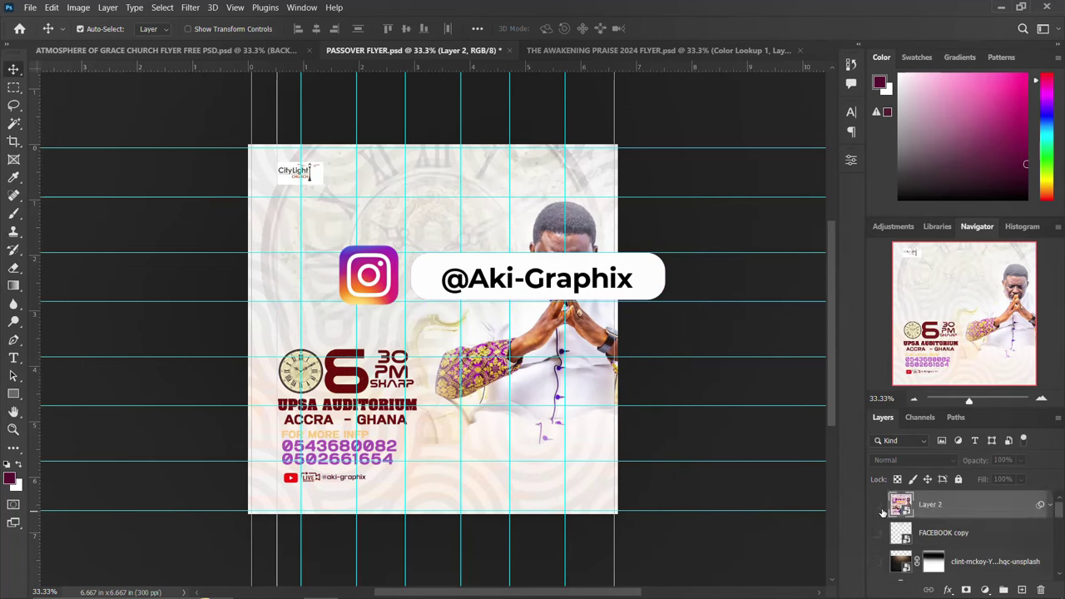
pyautogui.scroll(-1, 884, 512)
pyautogui.scroll(-1, 876, 524)
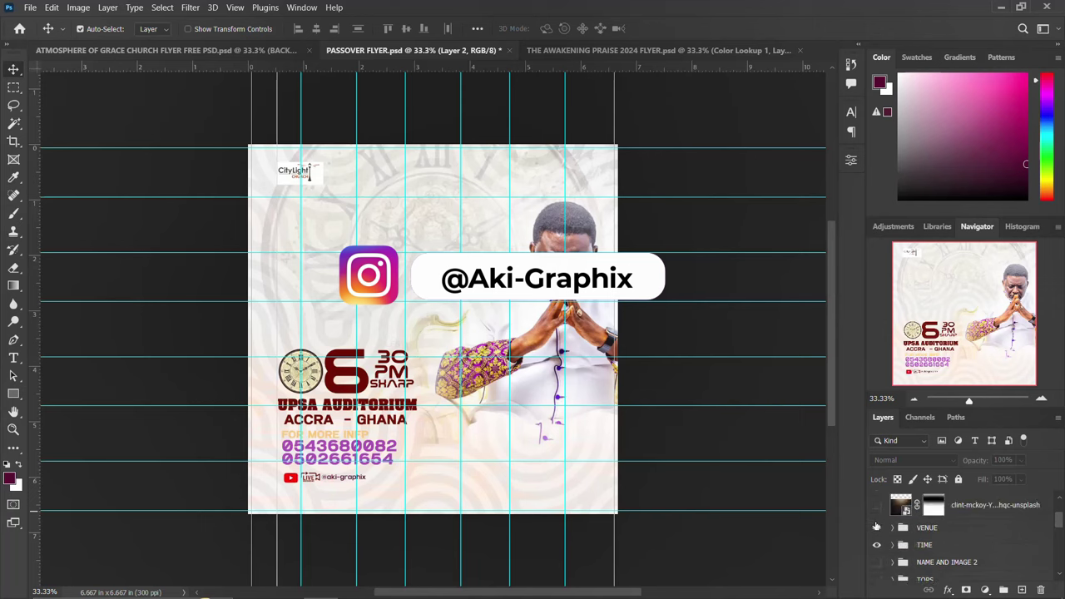
pyautogui.click(876, 528)
pyautogui.click(876, 544)
pyautogui.scroll(-5, 898, 540)
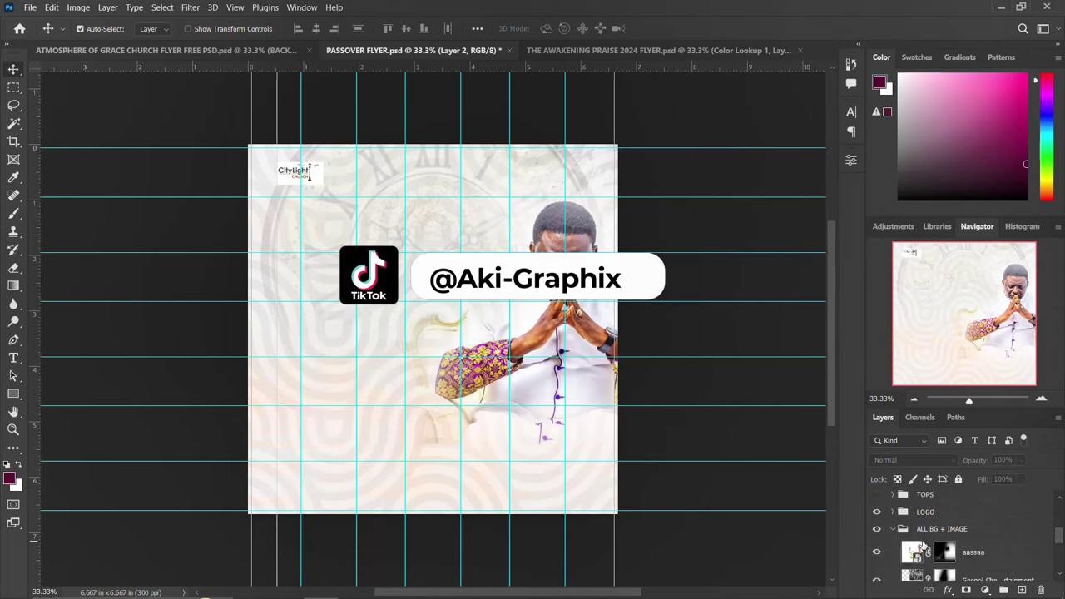
pyautogui.click(875, 512)
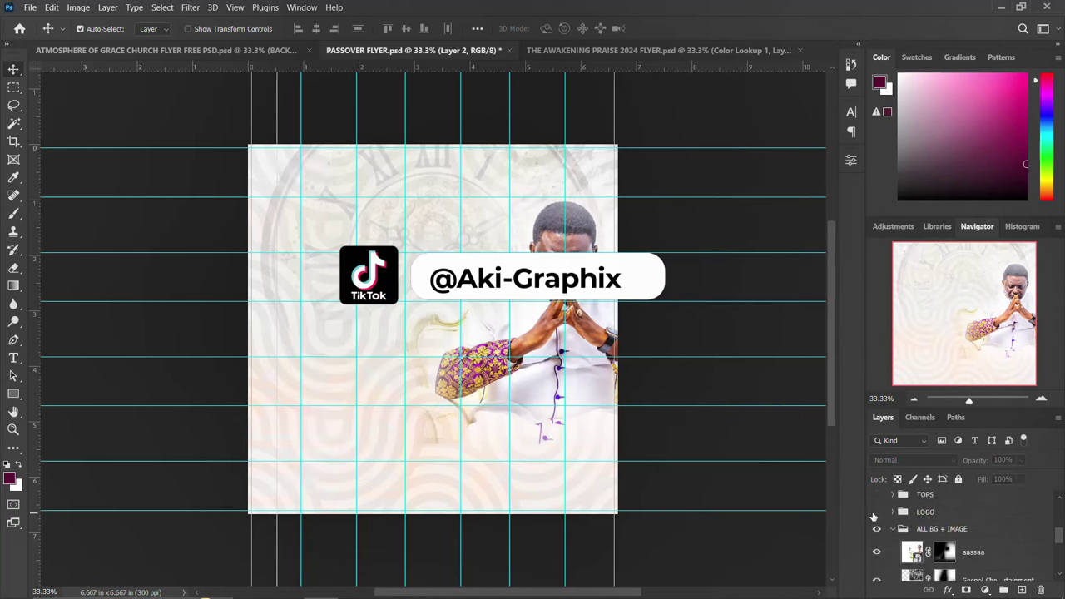
# Step: Toggle the ALL BG + IMAGE group off and on, expanding it and collapsing BACKGROUND
pyautogui.click(894, 529)
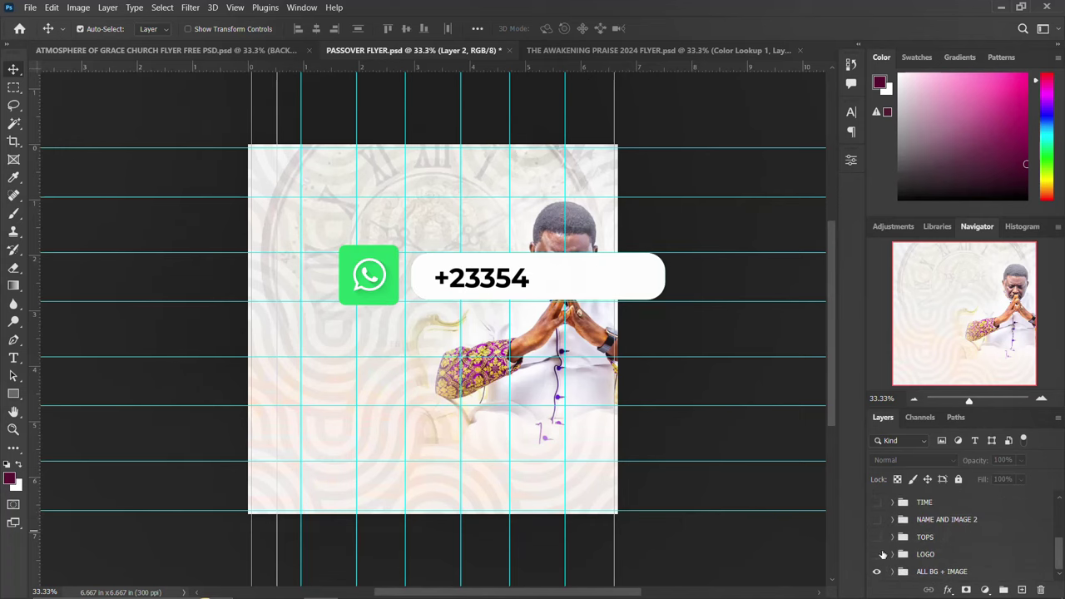
pyautogui.click(879, 572)
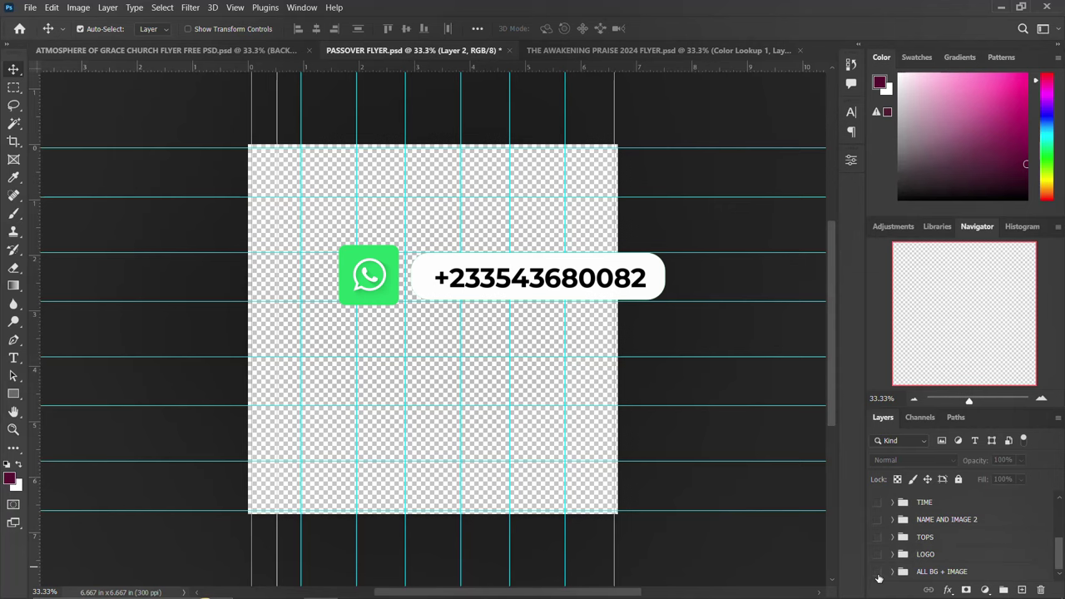
pyautogui.click(878, 573)
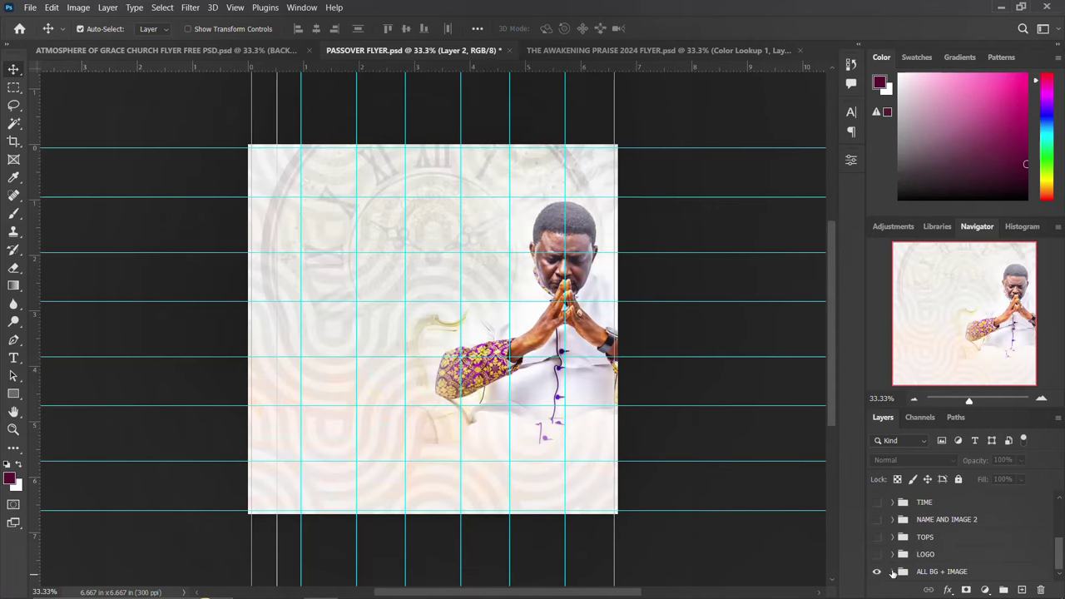
pyautogui.click(892, 572)
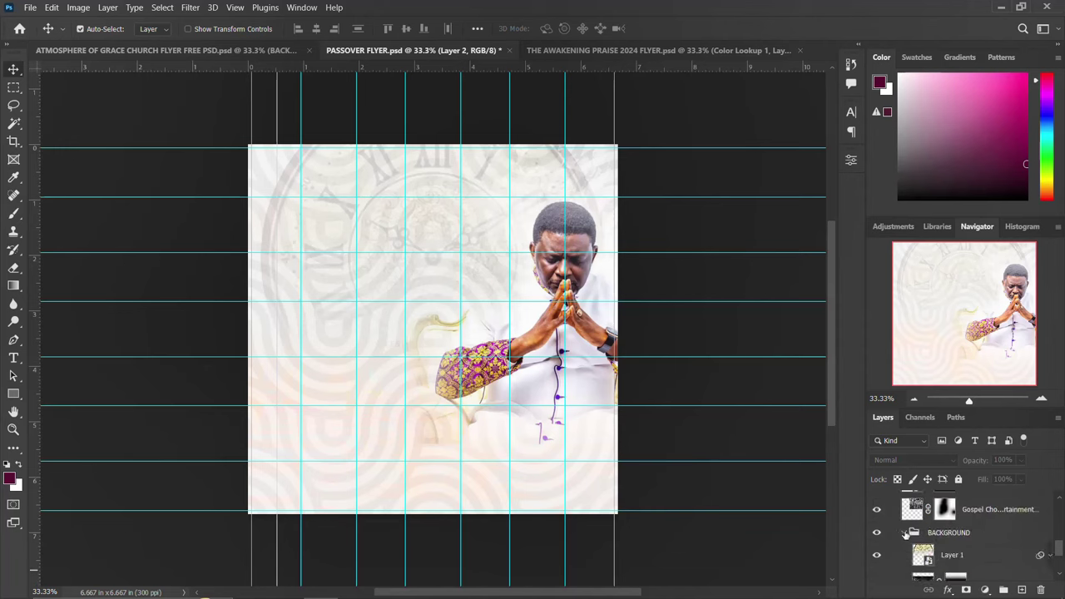
pyautogui.click(904, 532)
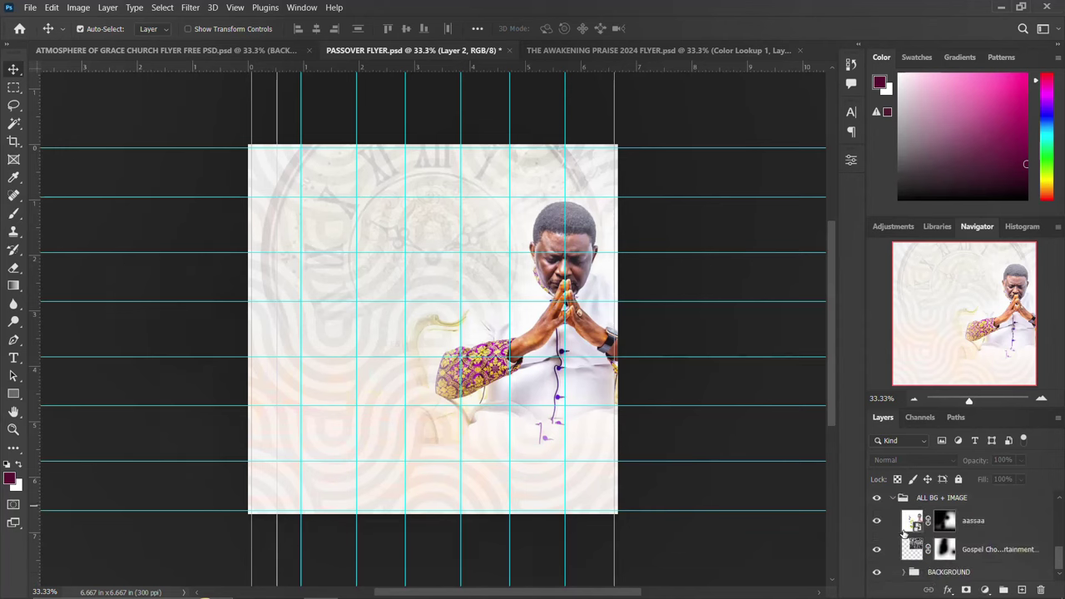
pyautogui.scroll(2, 905, 553)
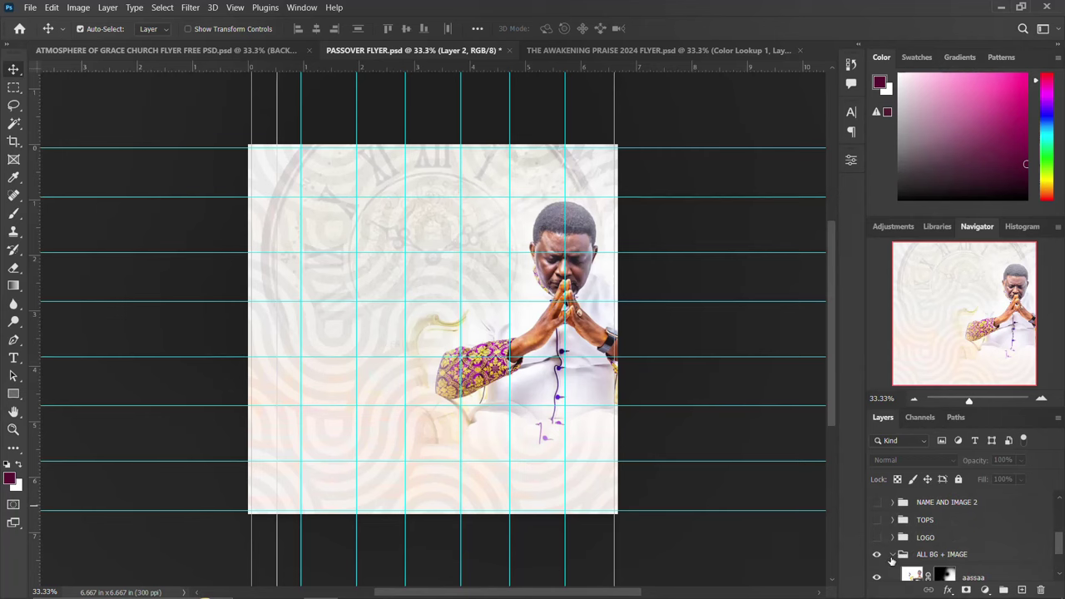
# Step: Show the CityLight Church logo, Passover Night title, guest photos and 6:30 PM time graphic again
pyautogui.click(892, 554)
pyautogui.scroll(3, 878, 570)
pyautogui.scroll(-5, 890, 565)
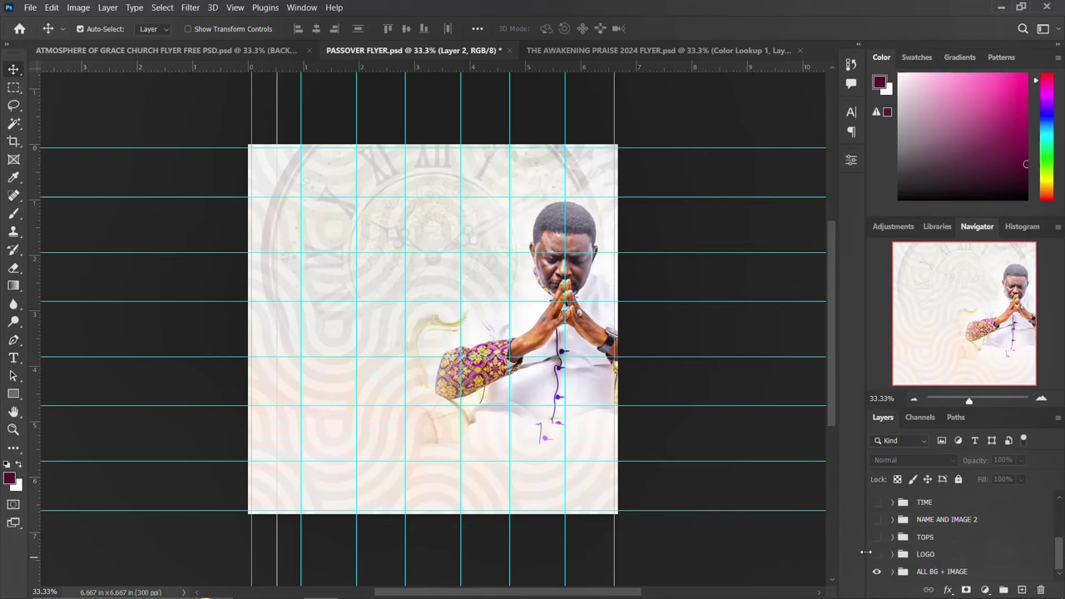
pyautogui.click(877, 554)
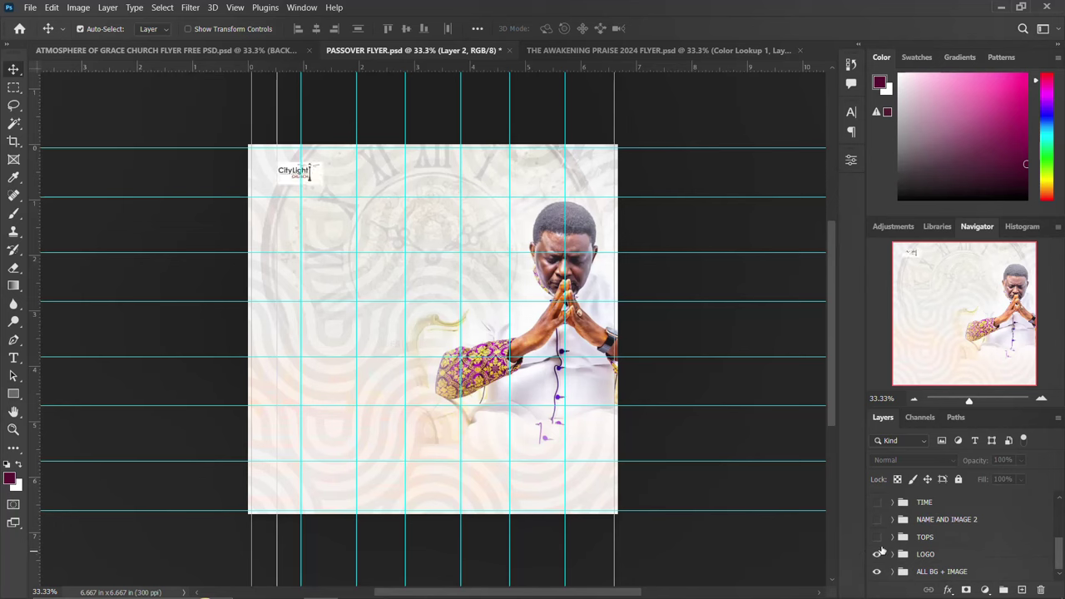
pyautogui.click(877, 537)
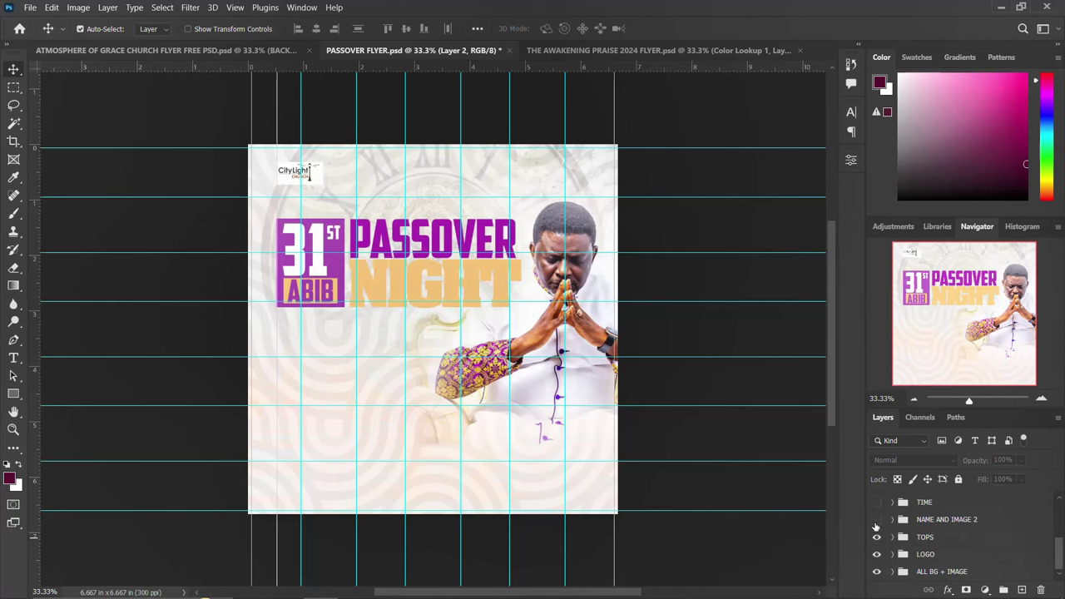
pyautogui.click(876, 519)
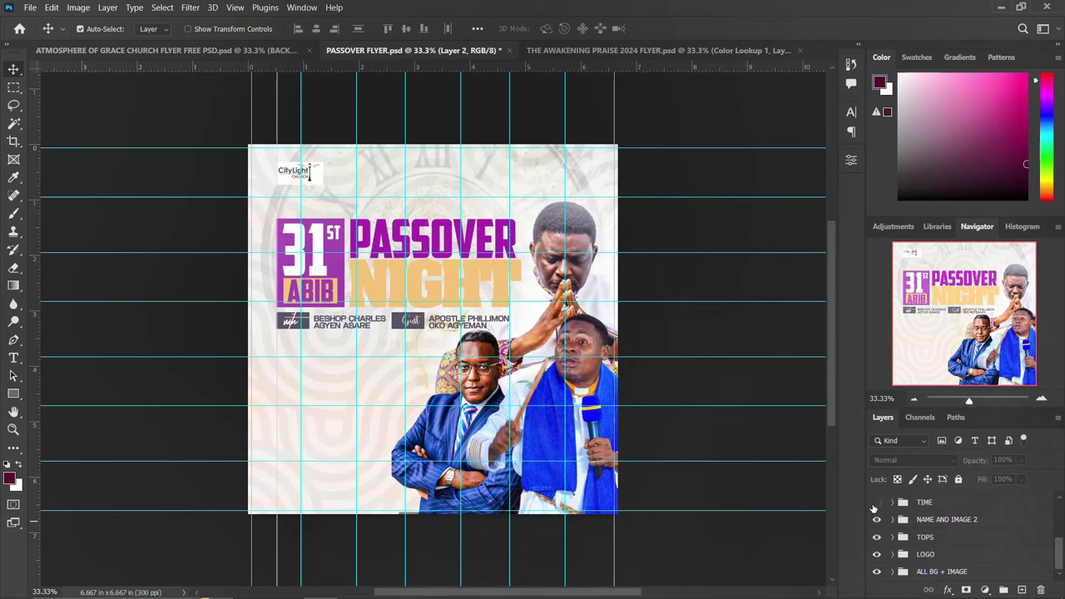
pyautogui.click(876, 503)
# Step: Show the venue details, Facebook LIVE header and swirl texture, then switch to The Awakening Praise 2024 flyer
pyautogui.scroll(1, 877, 508)
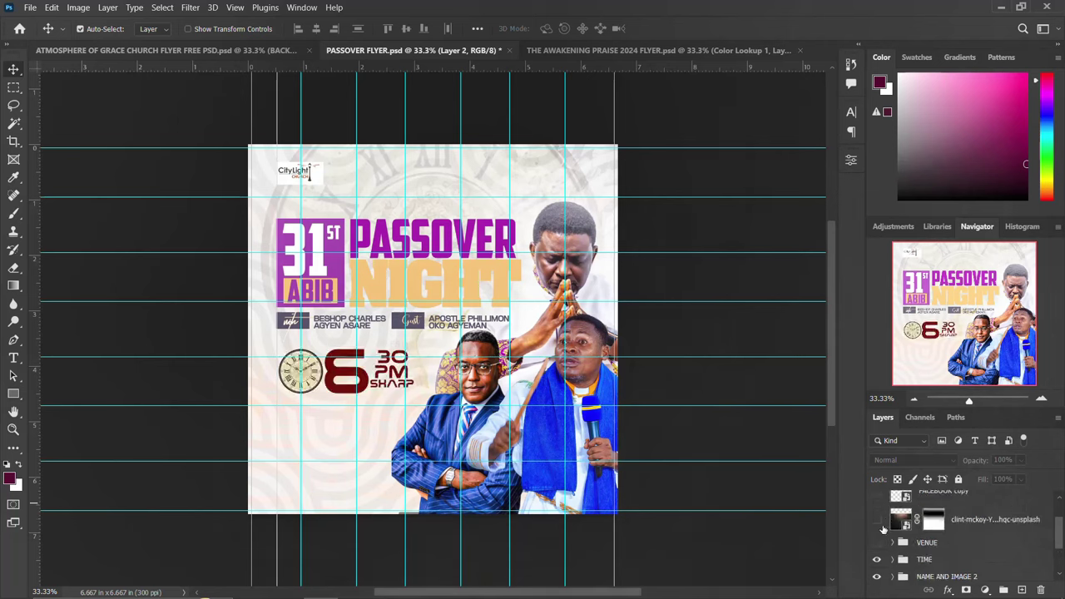
pyautogui.click(876, 542)
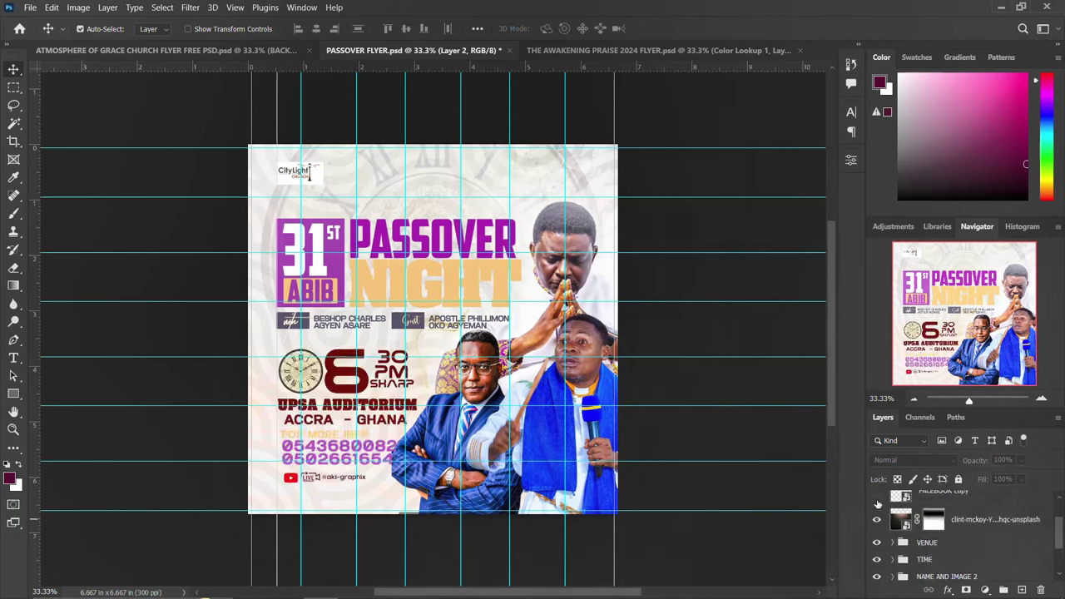
pyautogui.click(875, 493)
pyautogui.scroll(1, 878, 503)
pyautogui.scroll(1, 882, 512)
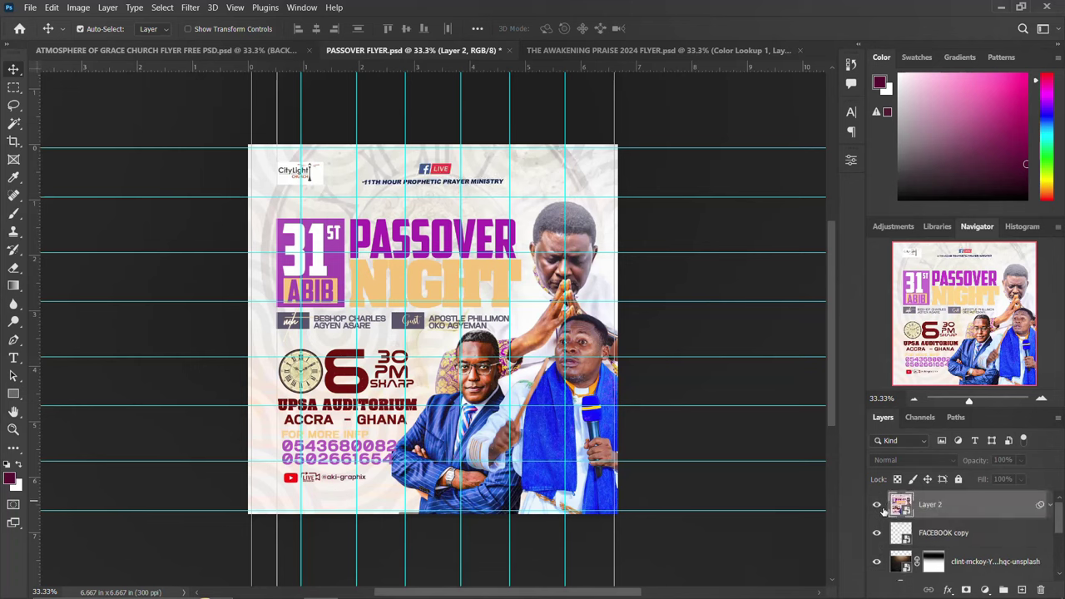
pyautogui.click(877, 505)
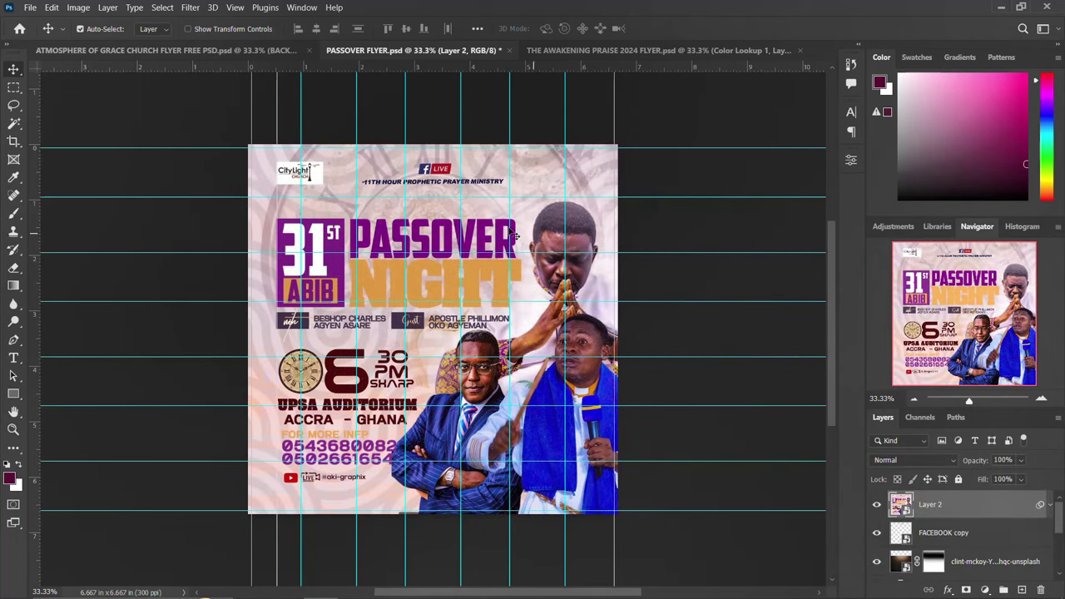
pyautogui.click(603, 50)
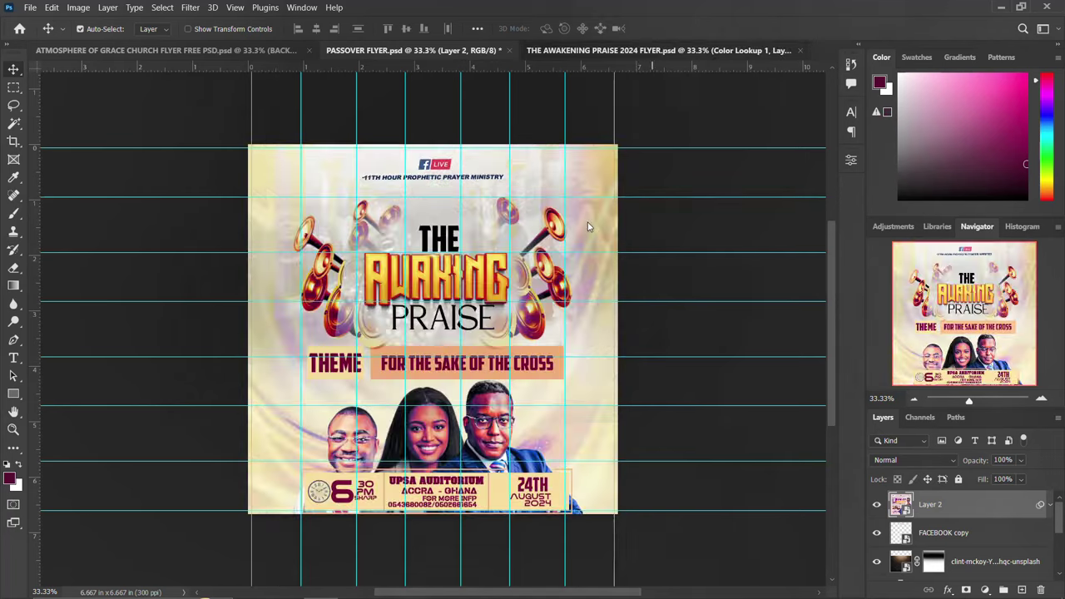
# Step: Retype the PRAISE headline as GRACE and set it in AardvarkBold
pyautogui.click(430, 334)
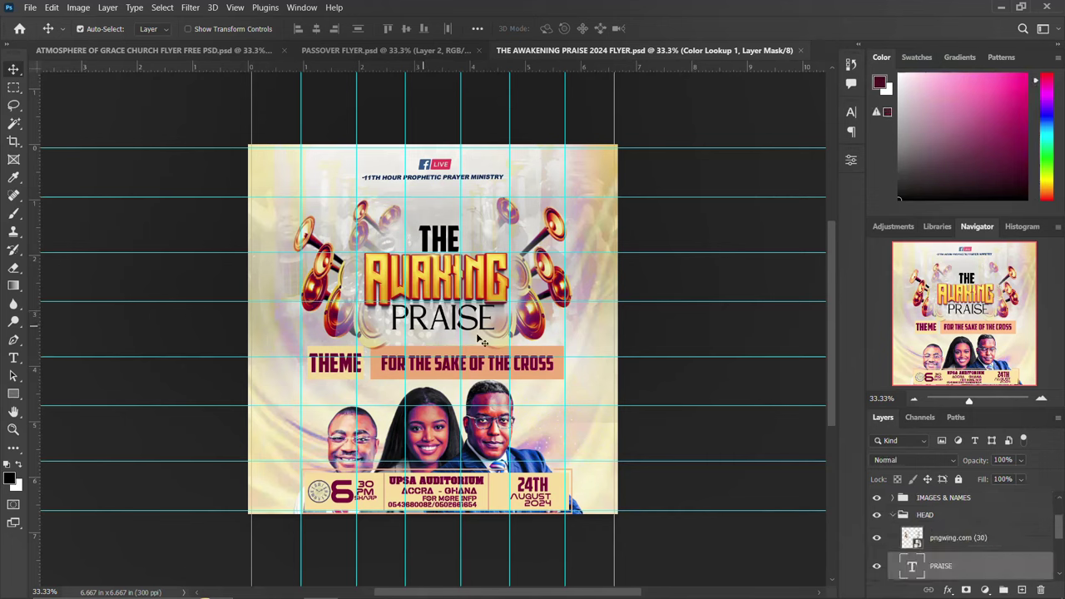
pyautogui.doubleClick(911, 568)
pyautogui.write('GRACE')
pyautogui.hotkey('ctrl', 'Return')
pyautogui.press('v')
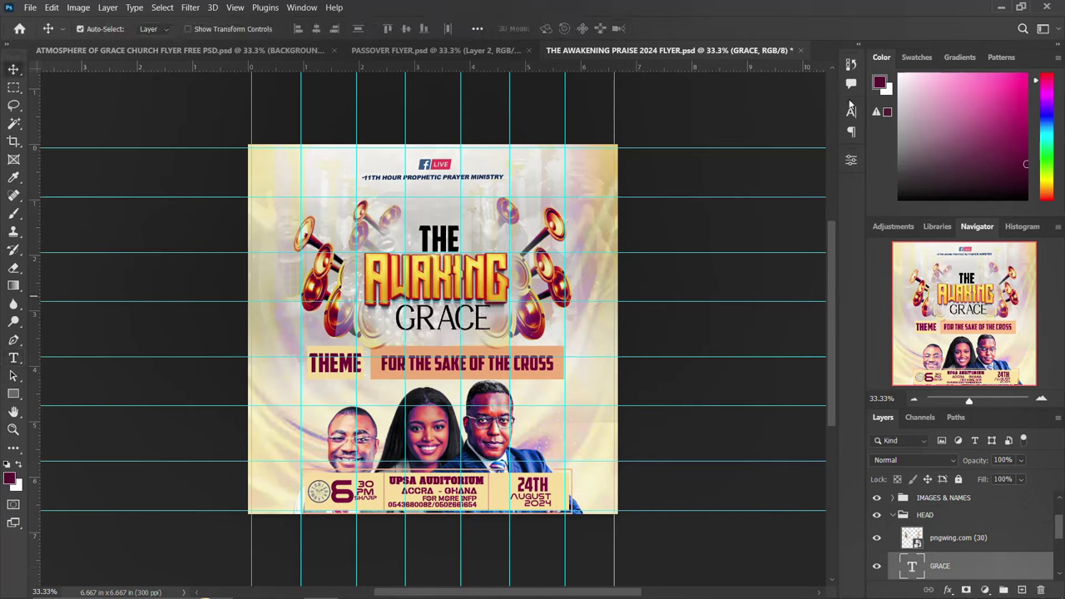
pyautogui.click(850, 109)
pyautogui.click(770, 133)
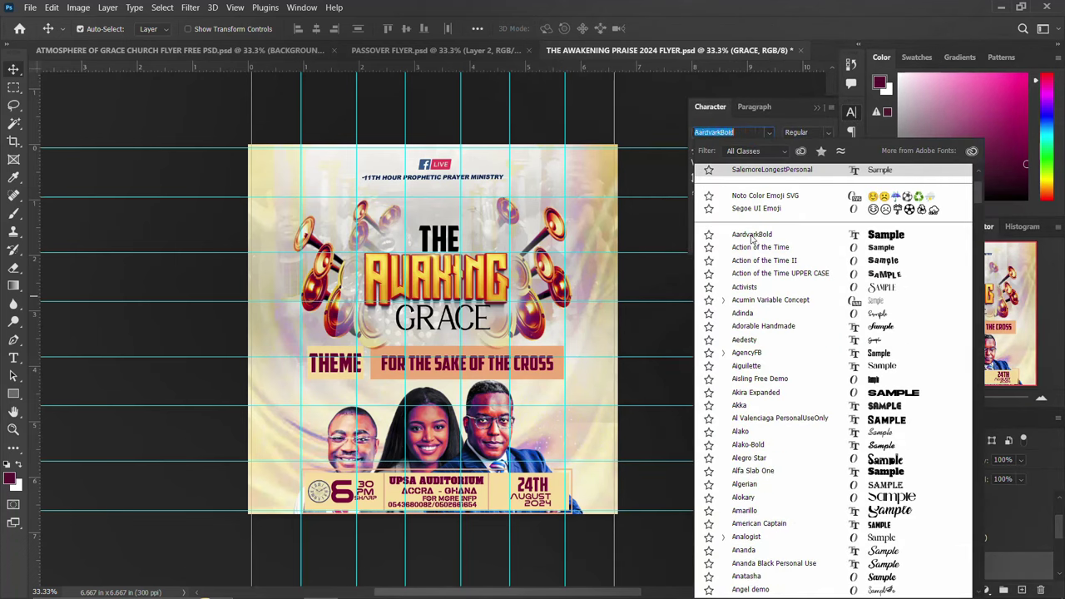
pyautogui.click(751, 235)
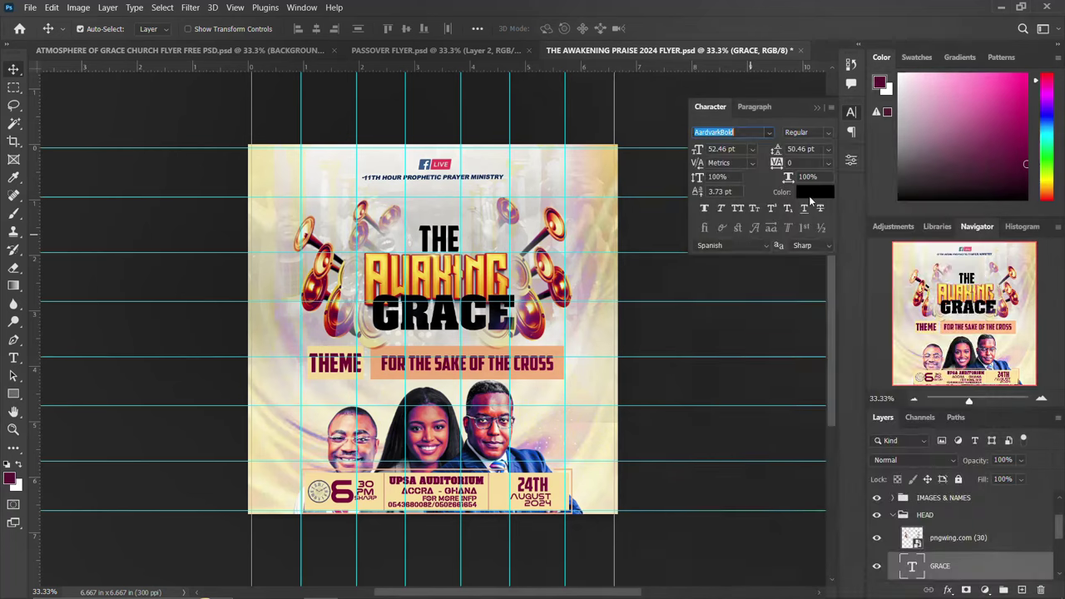
pyautogui.click(850, 114)
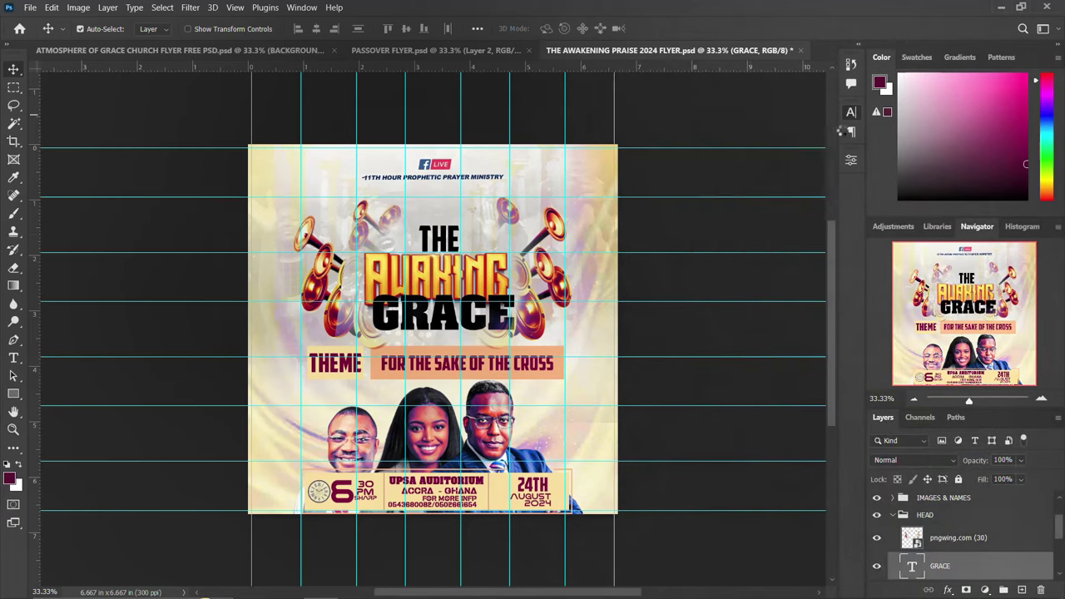
# Step: Scale GRACE down to about 85% and nudge it down and left
pyautogui.hotkey('ctrl', 't')
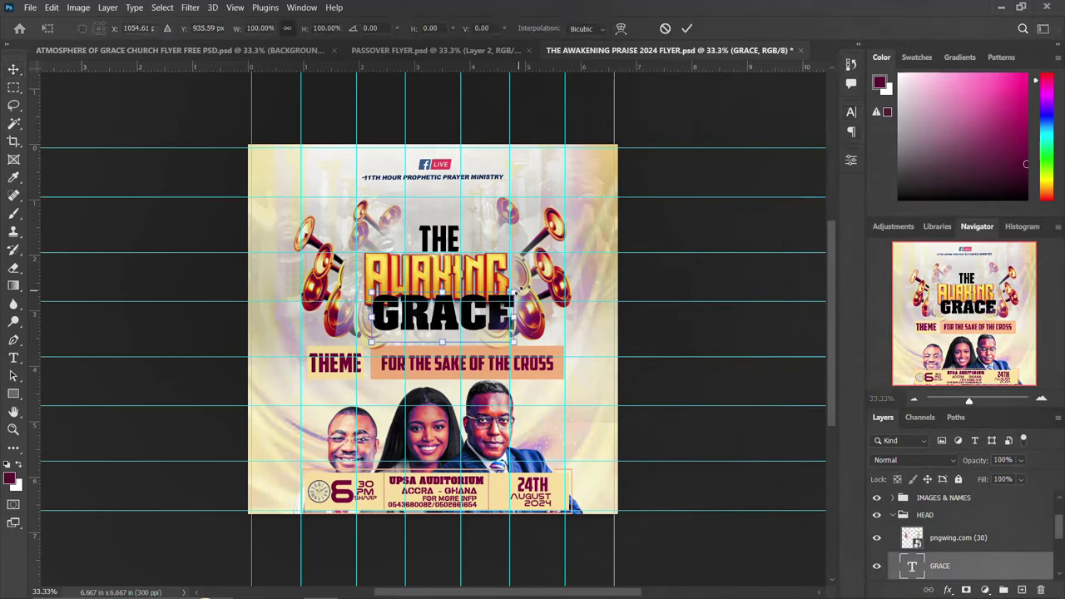
pyautogui.moveTo(516, 292); pyautogui.dragTo(505, 295)
pyautogui.press('Return')
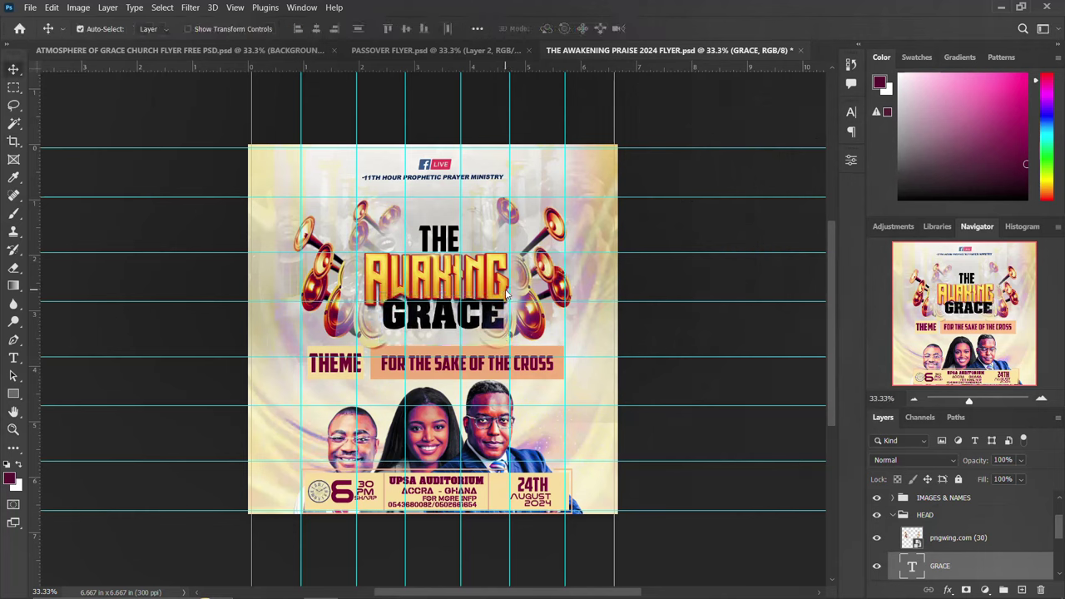
pyautogui.press('Down')
pyautogui.press('Down')
pyautogui.press('Down')
pyautogui.press('Down')
pyautogui.press('Down')
pyautogui.press('Down')
pyautogui.press('Down')
pyautogui.press('Down')
pyautogui.press('Down')
pyautogui.press('Down')
pyautogui.press('Down')
pyautogui.press('Left')
pyautogui.press('Left')
pyautogui.press('Left')
pyautogui.press('Left')
pyautogui.press('Left')
pyautogui.press('Left')
pyautogui.press('Left')
pyautogui.press('Left')
pyautogui.press('Left')
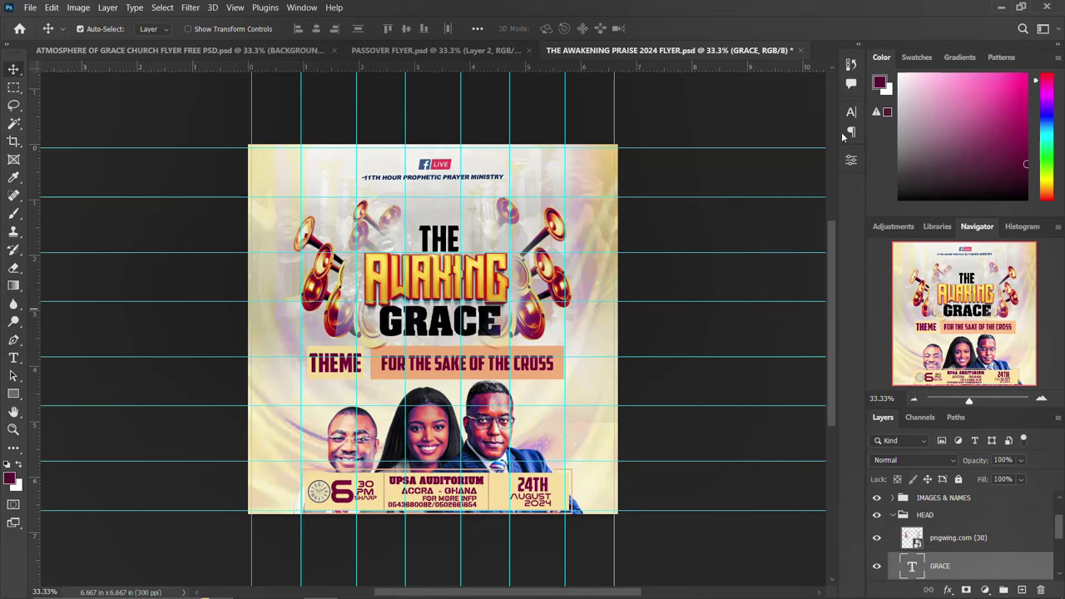
# Step: Recolour GRACE with maroon sampled from the flyer's THEME text
pyautogui.click(850, 111)
pyautogui.click(813, 192)
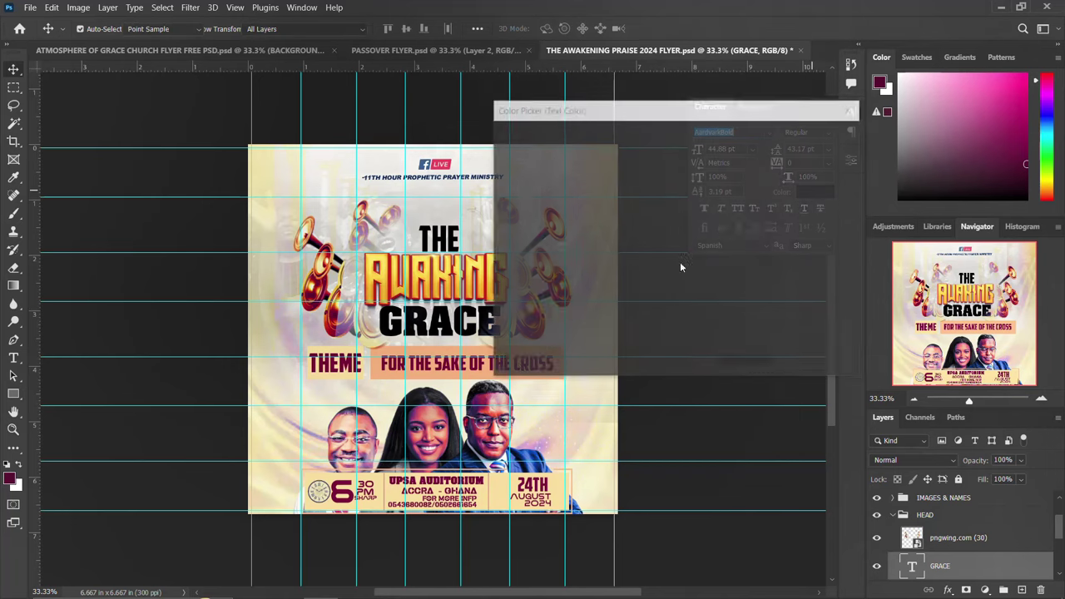
pyautogui.click(331, 363)
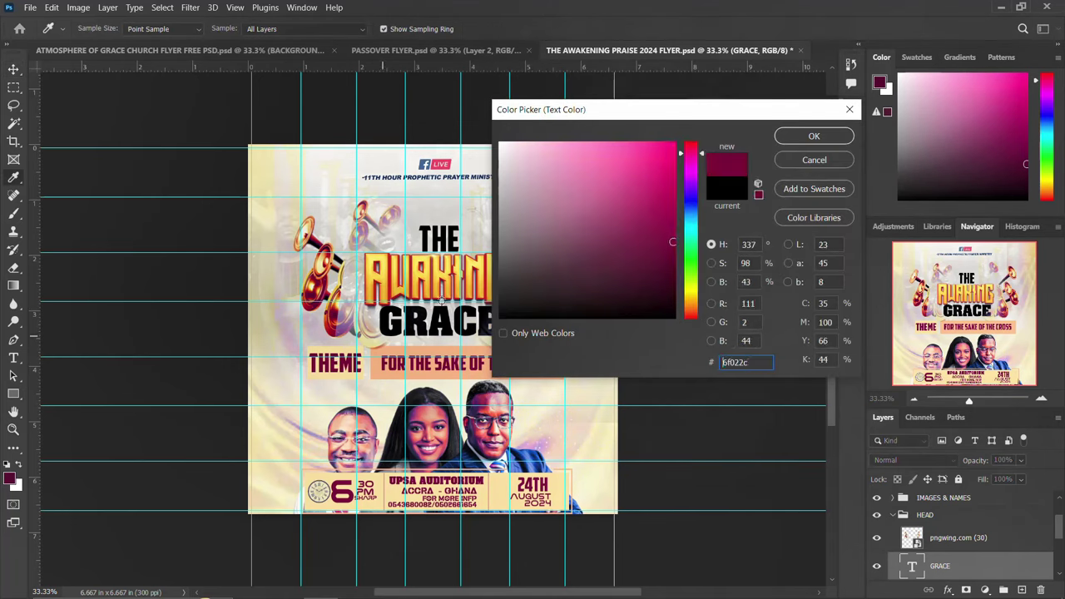
pyautogui.click(803, 138)
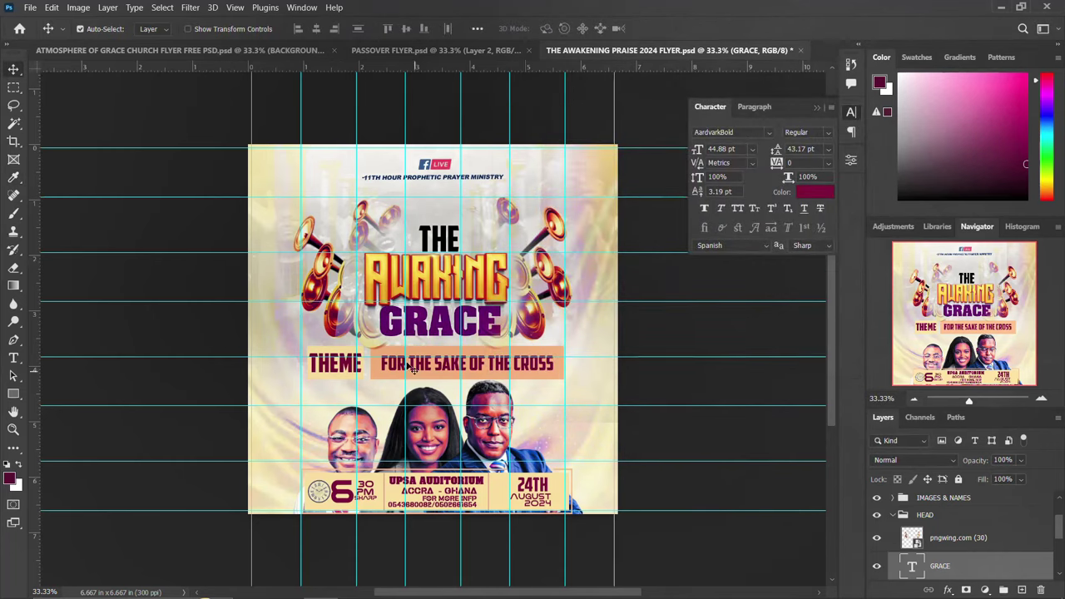
pyautogui.click(808, 192)
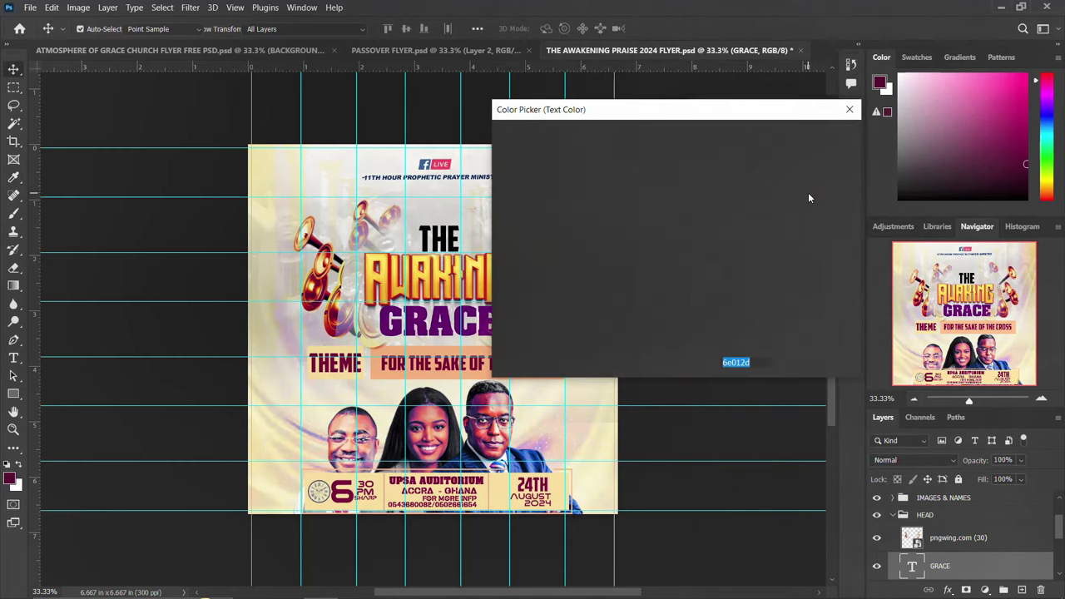
pyautogui.click(383, 366)
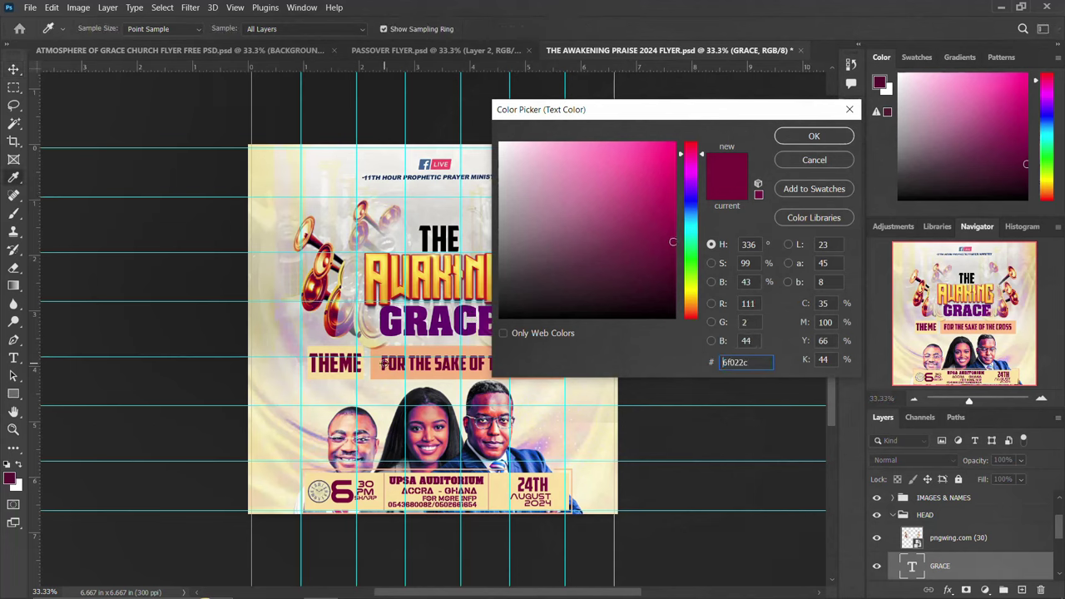
pyautogui.click(846, 133)
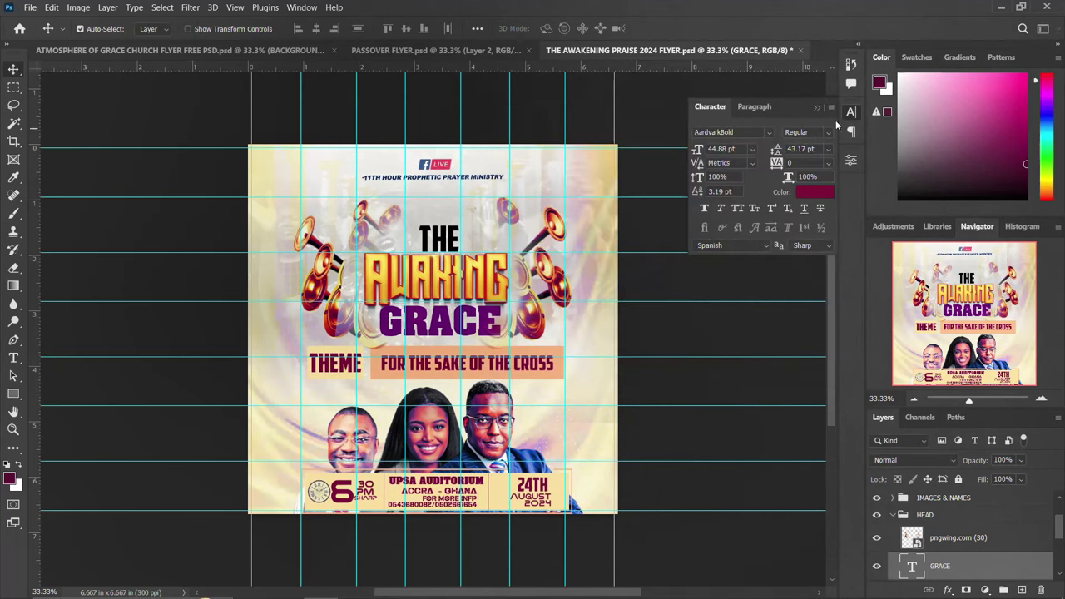
pyautogui.click(850, 112)
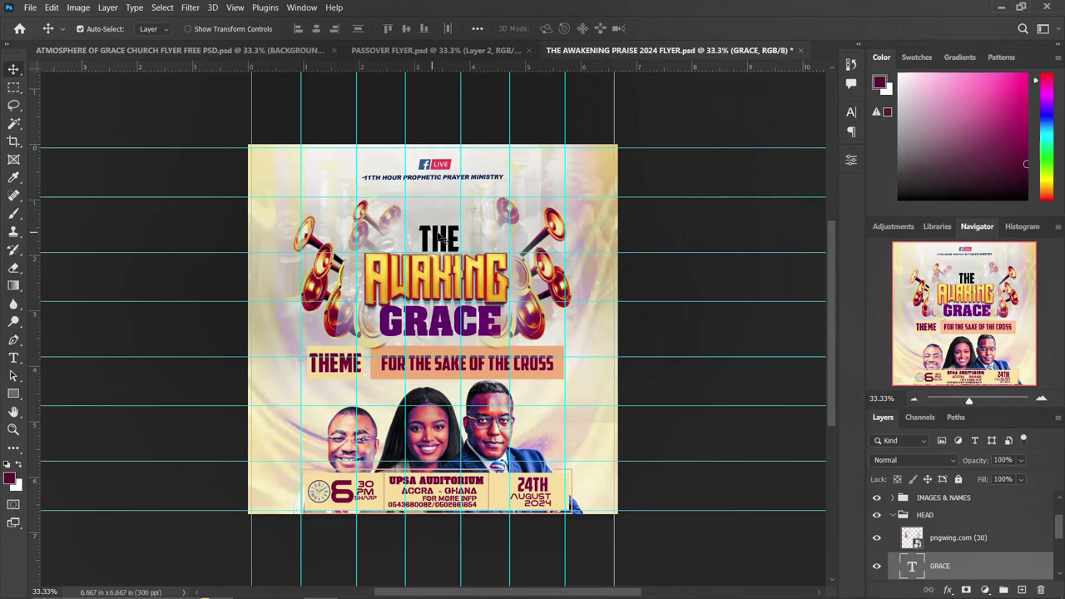
# Step: Give the THE text layer the hex colour 620164
pyautogui.scroll(-1, 982, 533)
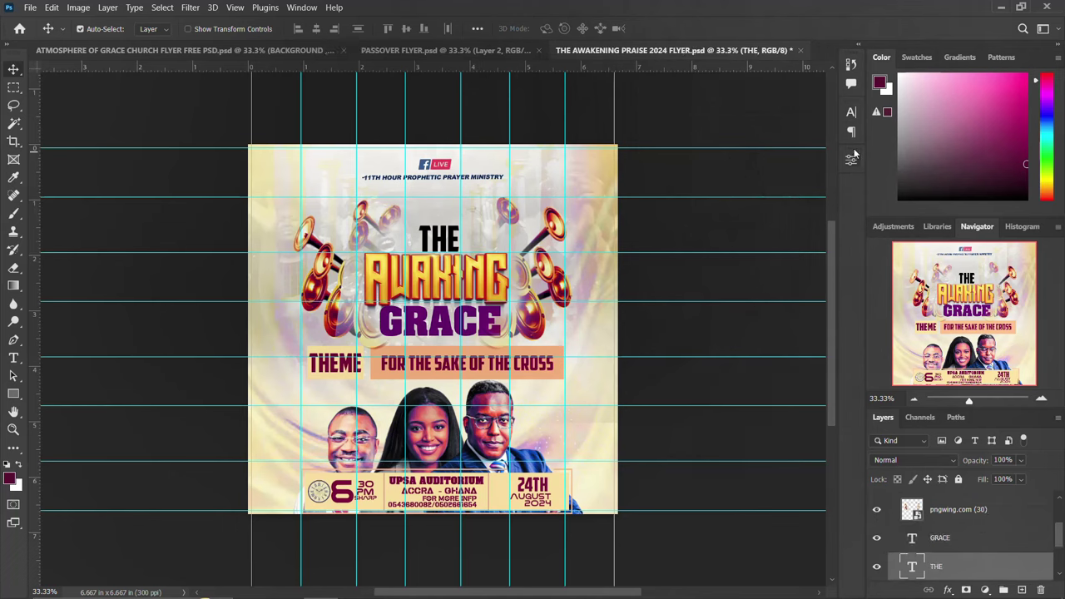
pyautogui.click(850, 112)
pyautogui.click(813, 192)
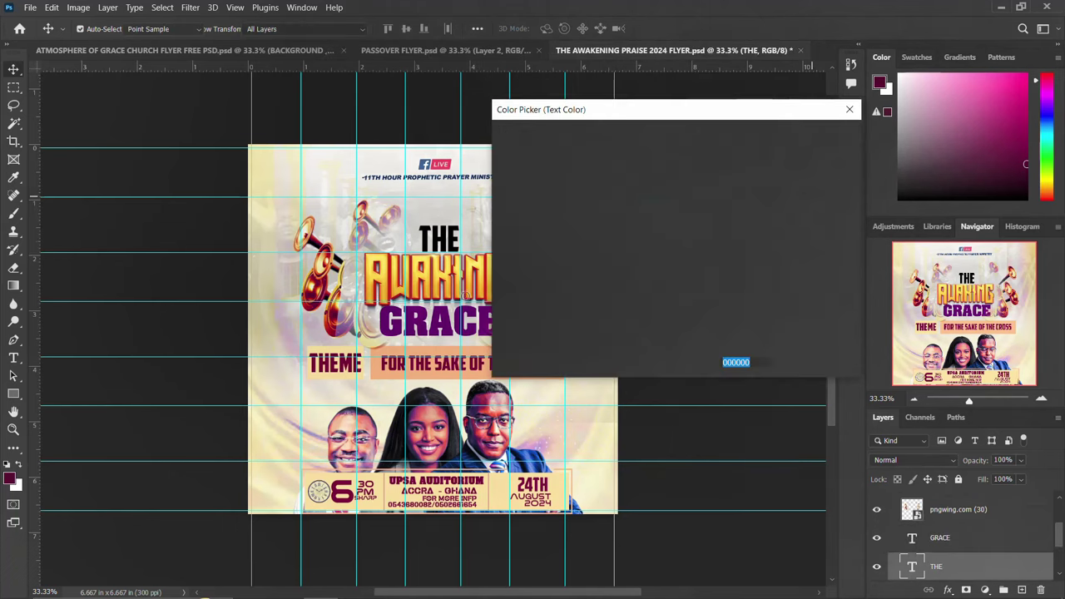
pyautogui.write('620164')
pyautogui.click(813, 136)
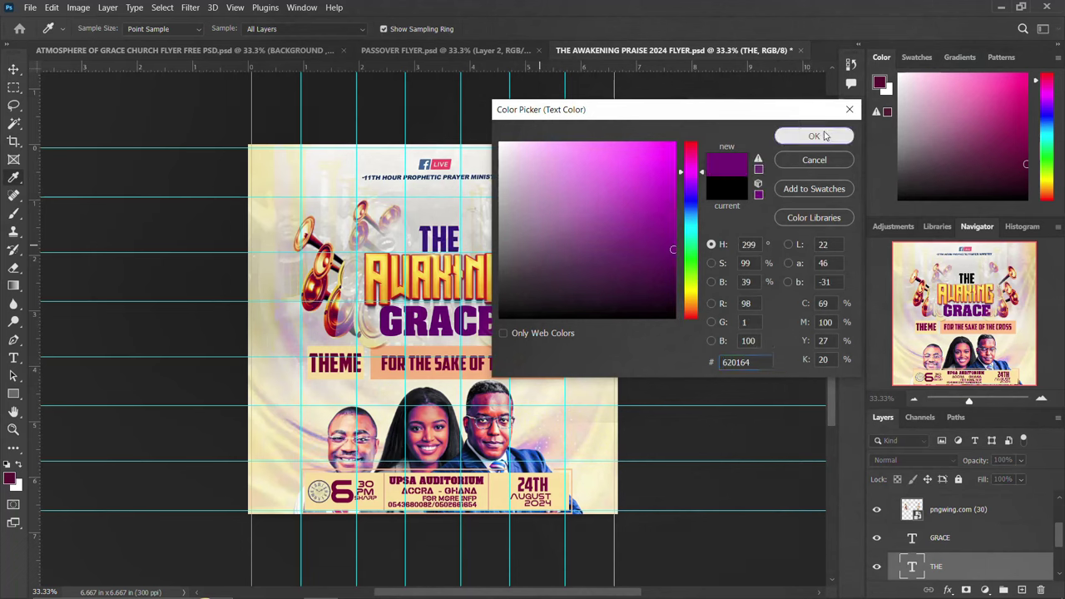
pyautogui.press('v')
pyautogui.click(850, 112)
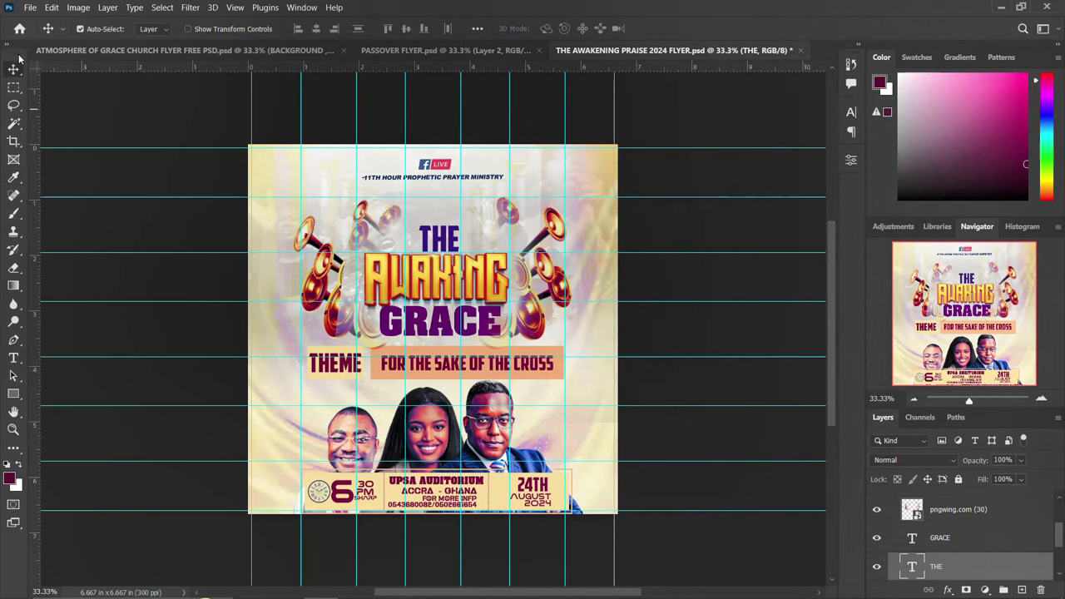
pyautogui.scroll(1, 944, 519)
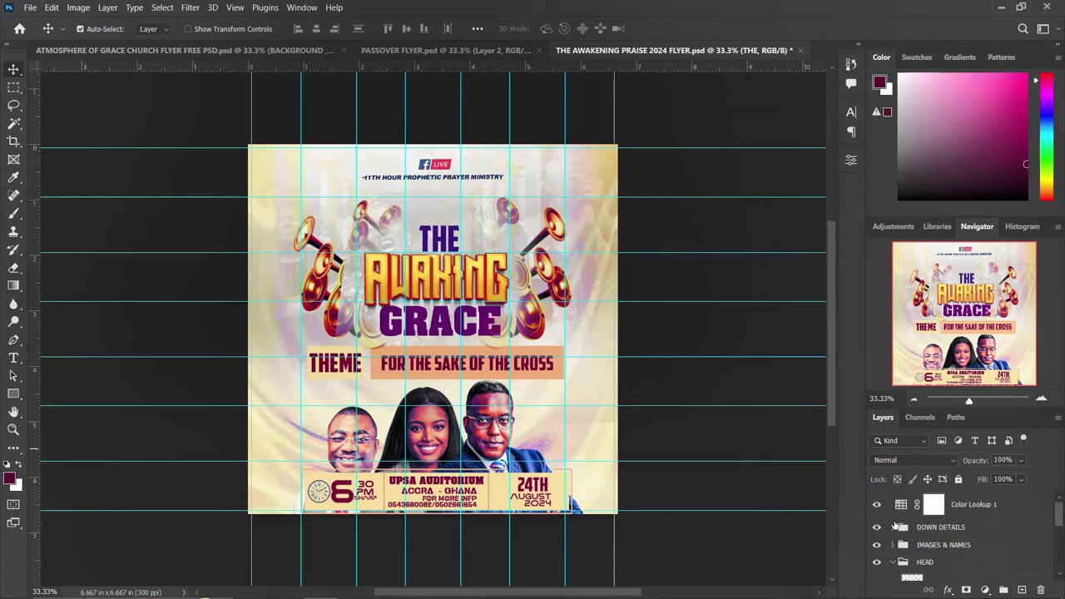
# Step: Select Group 1 copy, check the AWAKING title artwork's visibility, and collapse the HEAD group
pyautogui.click(438, 284)
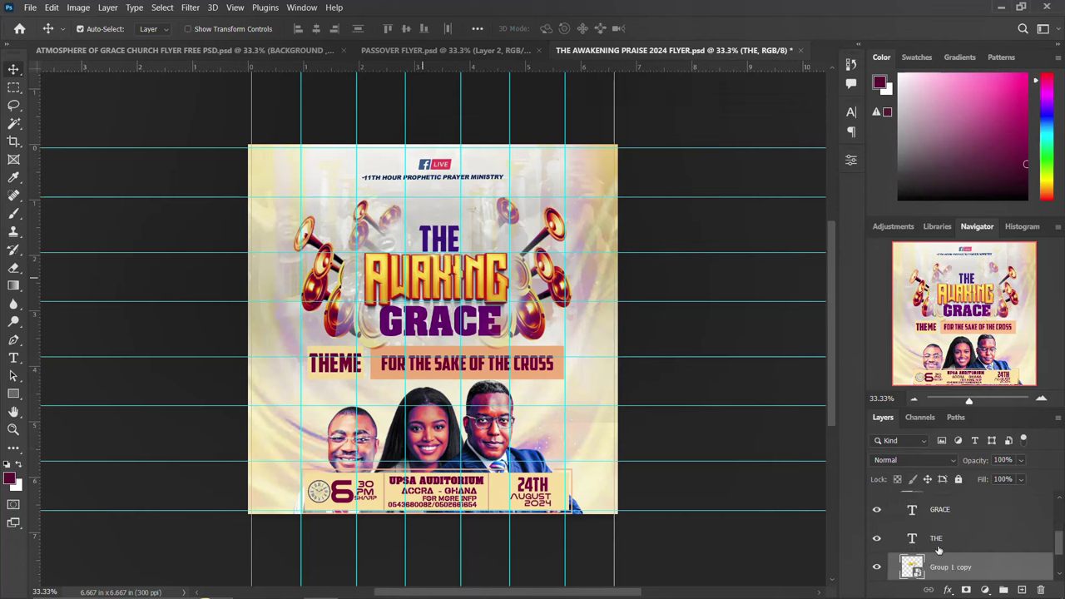
pyautogui.click(876, 567)
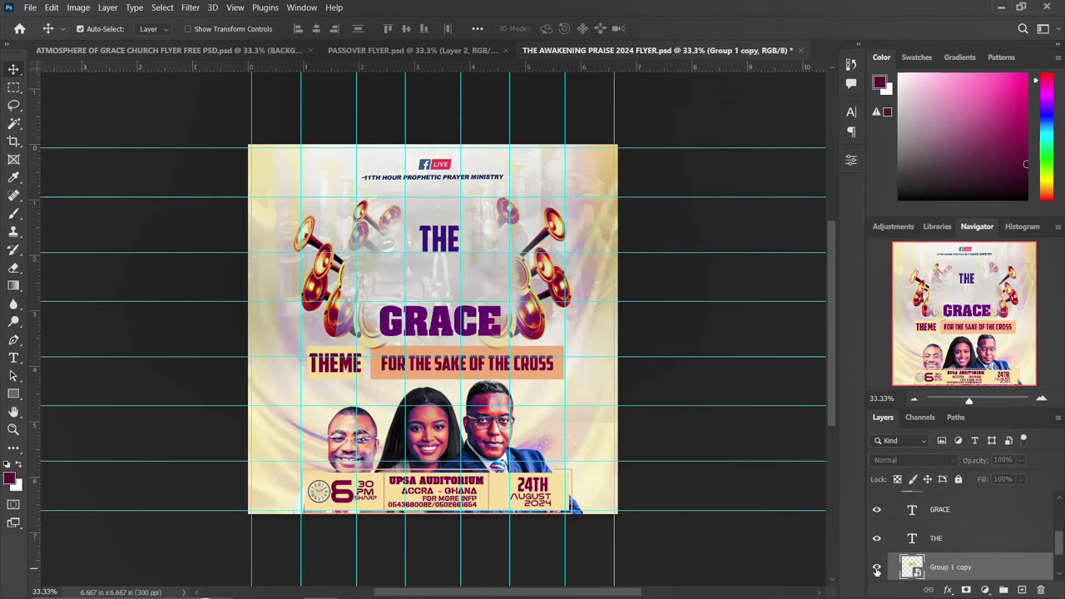
pyautogui.click(876, 568)
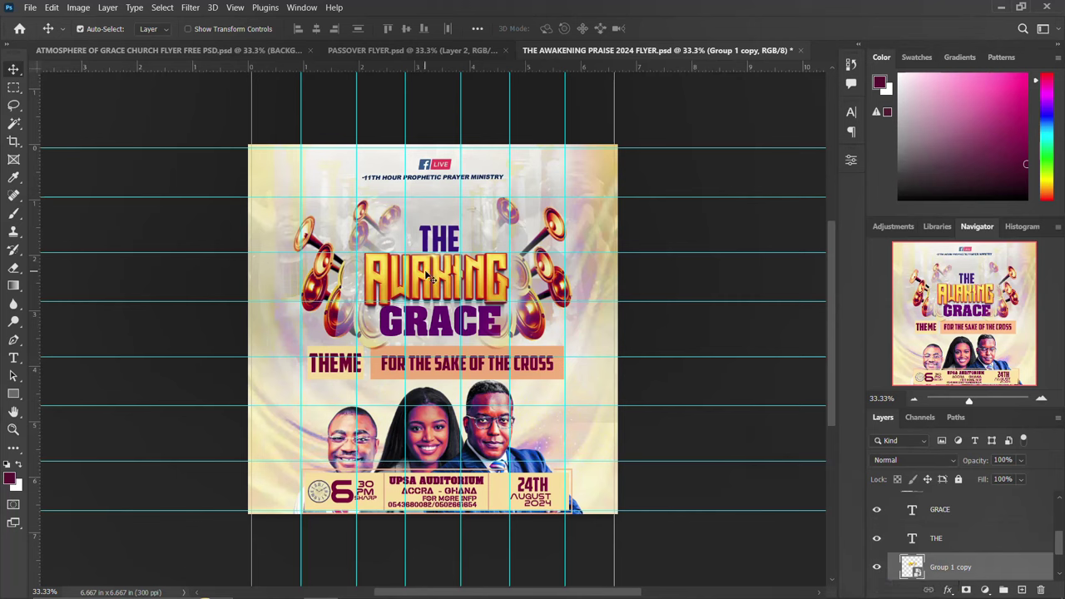
pyautogui.scroll(3, 931, 554)
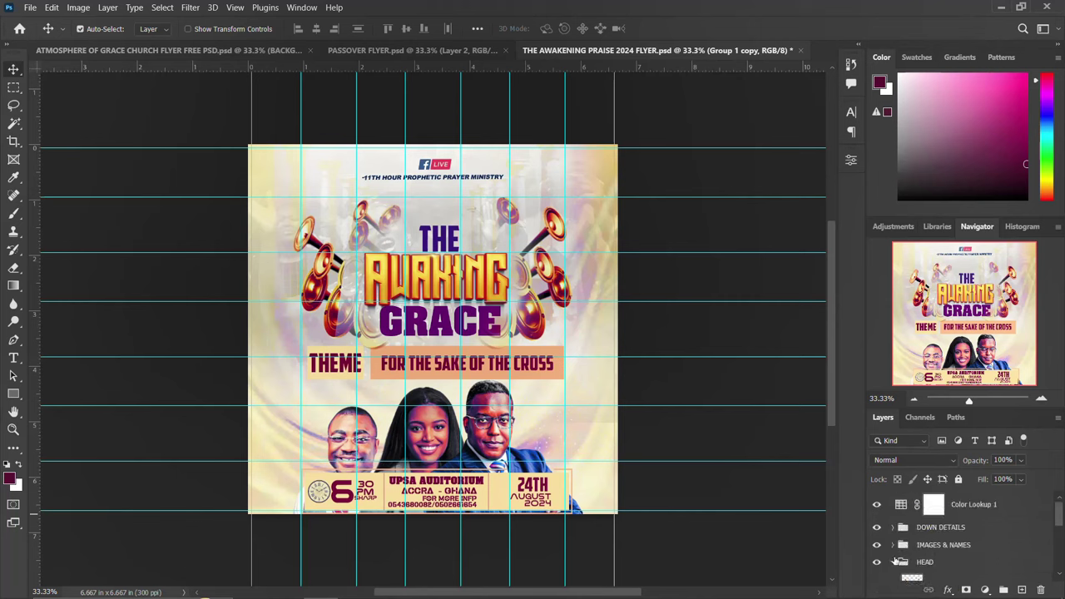
pyautogui.click(891, 563)
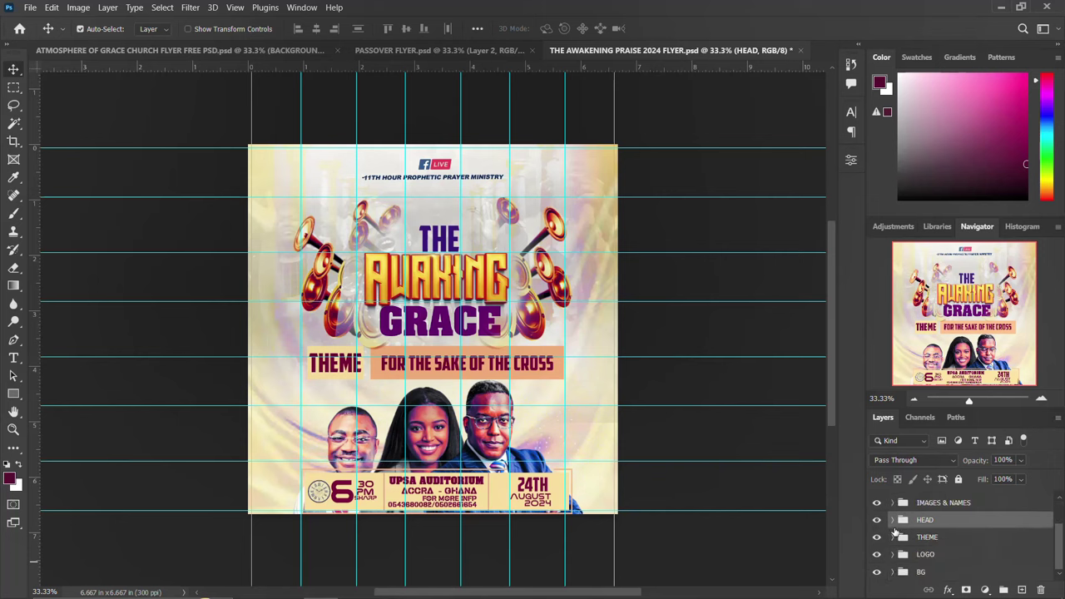
# Step: Hide Color Lookup 1 and the DOWN DETAILS, IMAGES & NAMES, HEAD, THEME and LOGO groups
pyautogui.click(876, 504)
pyautogui.click(876, 527)
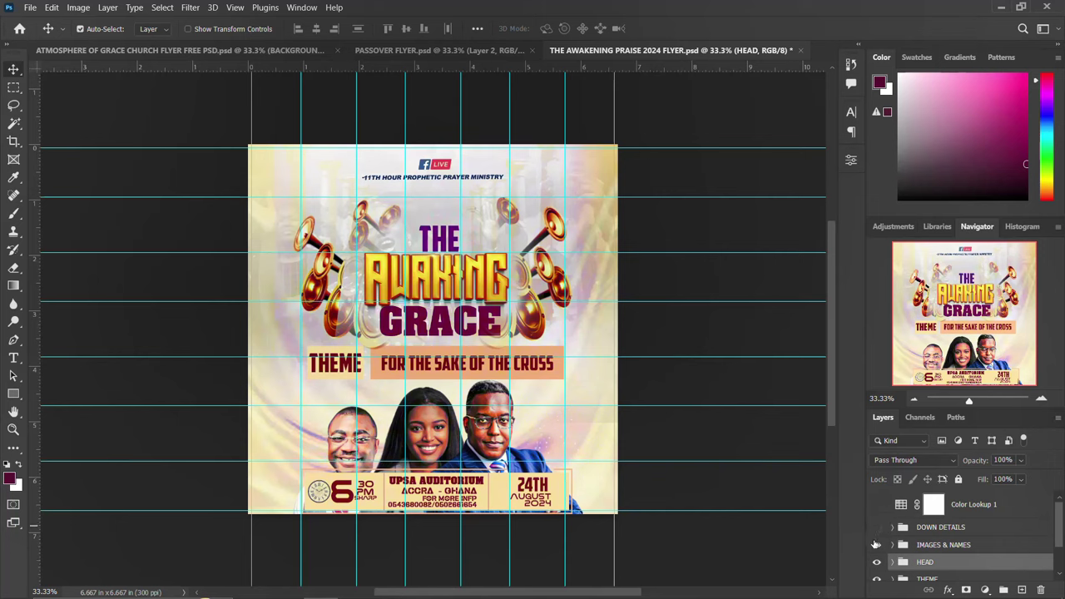
pyautogui.scroll(-1, 891, 533)
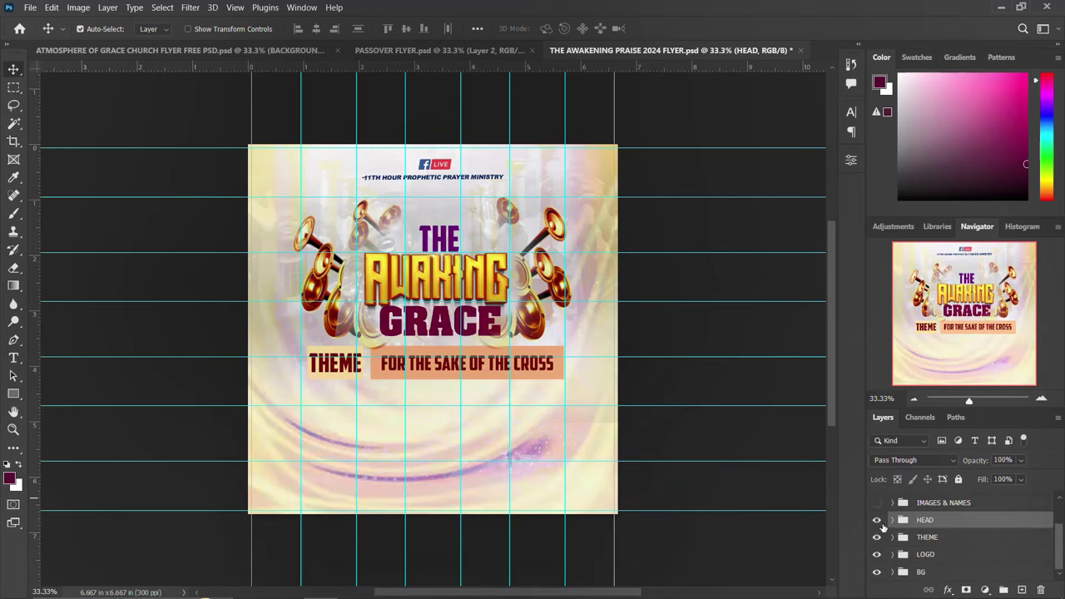
pyautogui.click(876, 519)
pyautogui.click(875, 554)
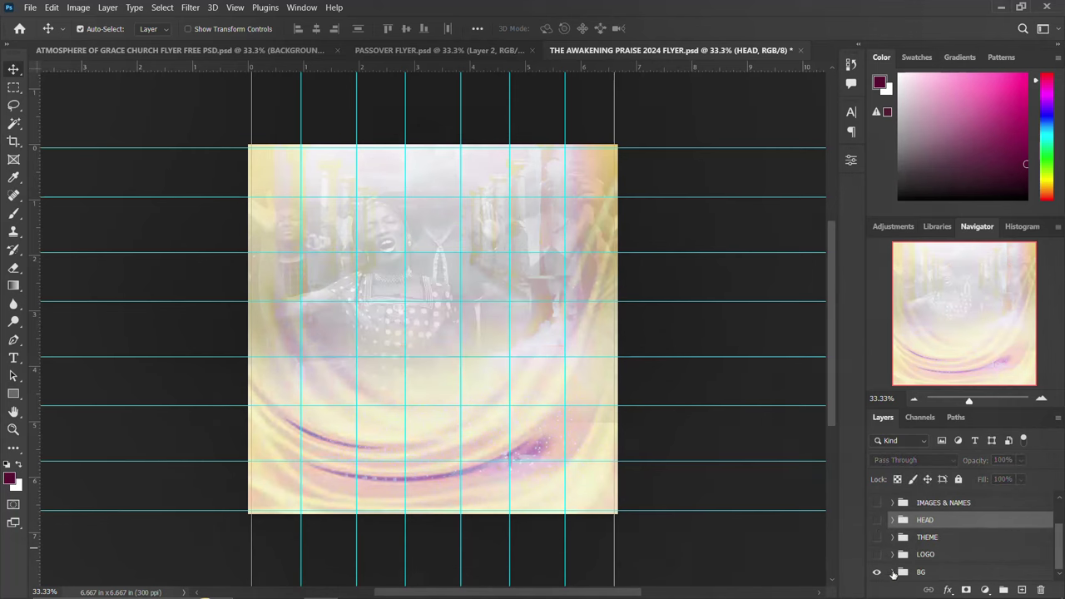
# Step: Inspect the BG group's layers, including the Beige Cream texture and singer photo, then collapse it
pyautogui.click(892, 571)
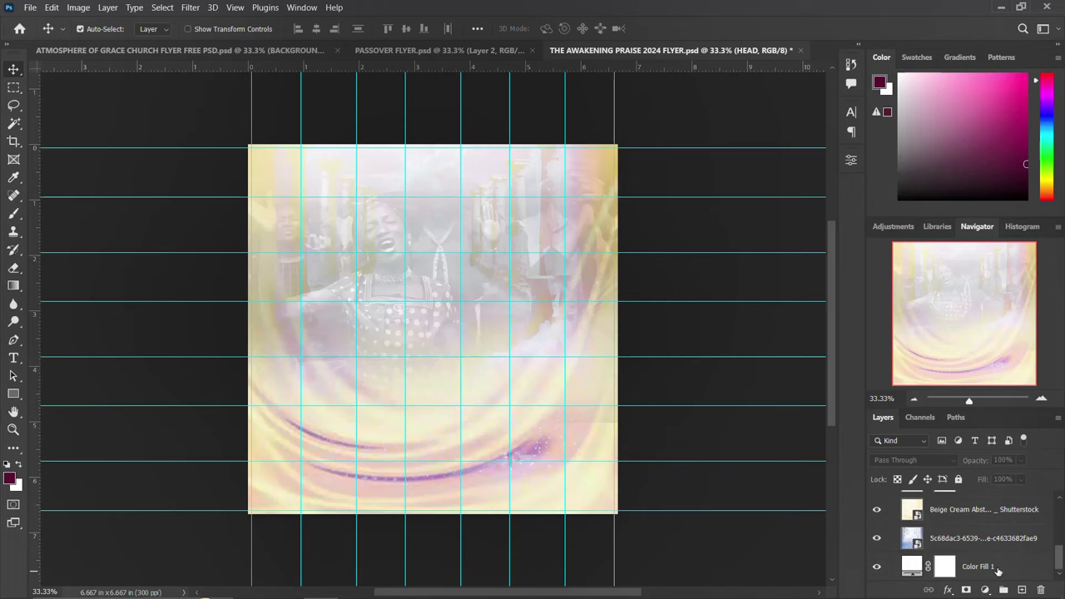
pyautogui.click(999, 568)
pyautogui.click(875, 538)
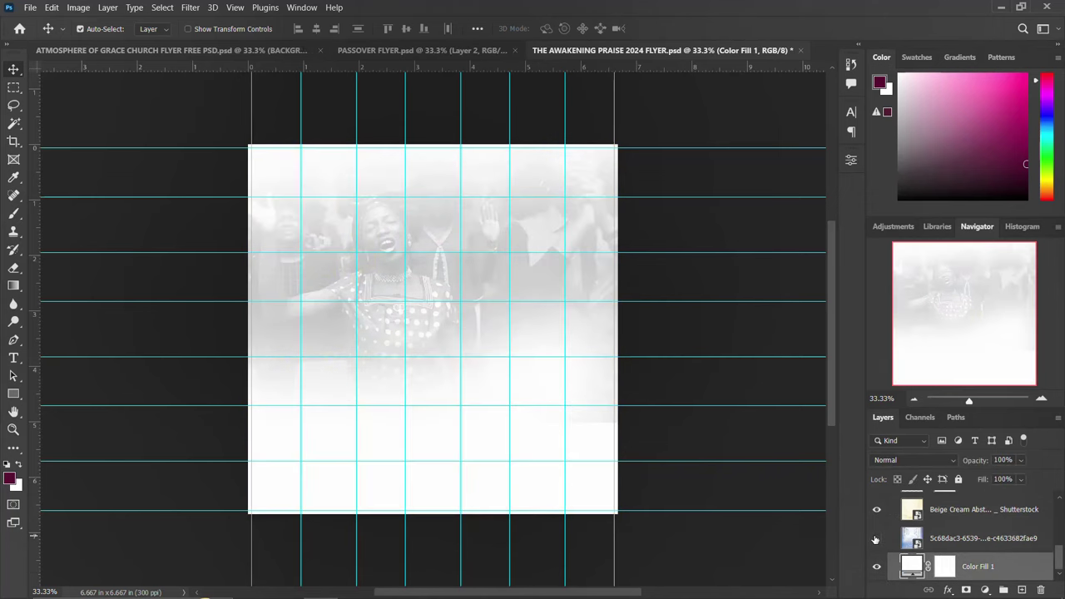
pyautogui.click(875, 539)
pyautogui.click(876, 511)
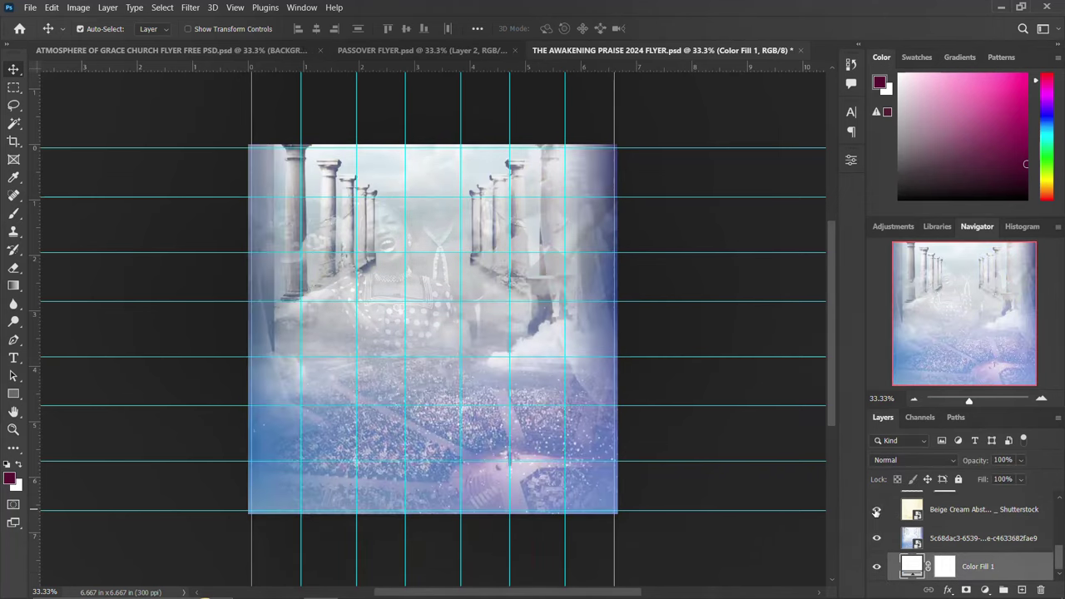
pyautogui.scroll(1, 876, 511)
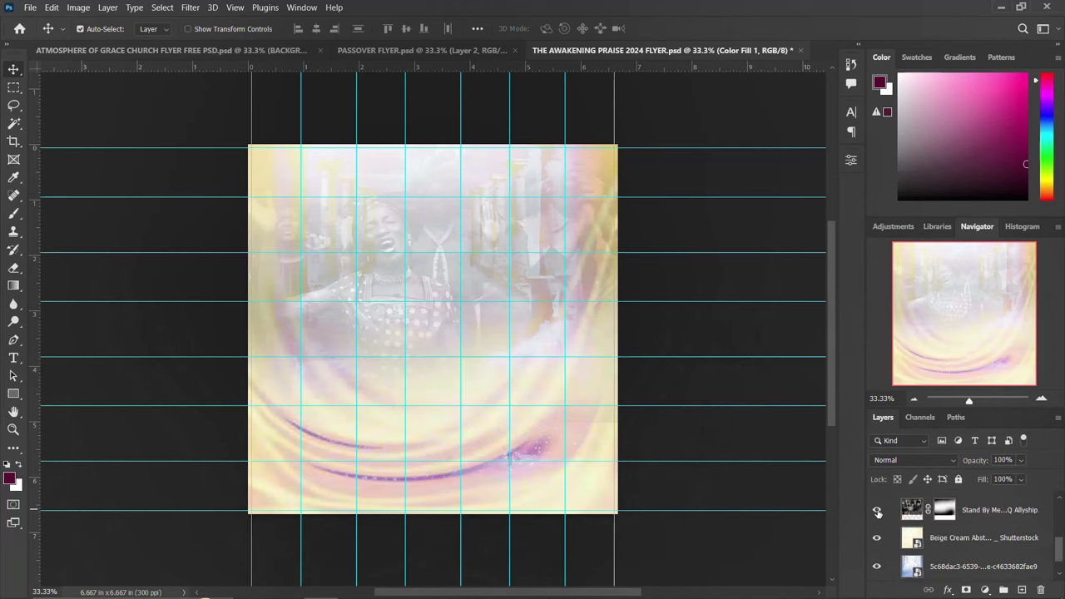
pyautogui.click(876, 510)
pyautogui.scroll(2, 876, 511)
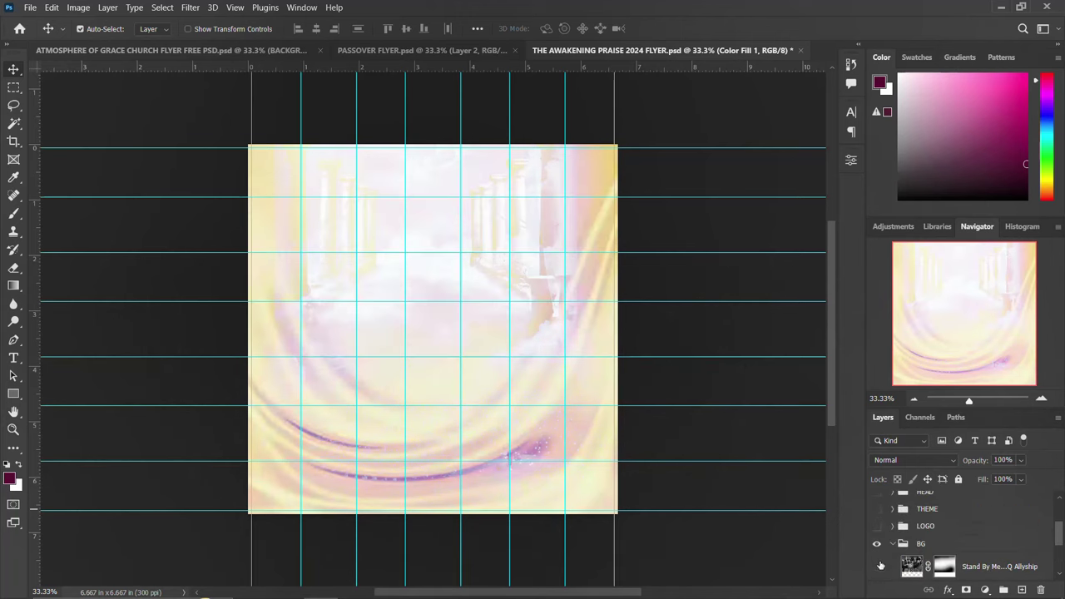
pyautogui.click(876, 567)
pyautogui.click(895, 544)
# Step: Show LOGO, THEME, HEAD, IMAGES & NAMES and DOWN DETAILS again, then select the hidden Color Lookup 1
pyautogui.click(875, 554)
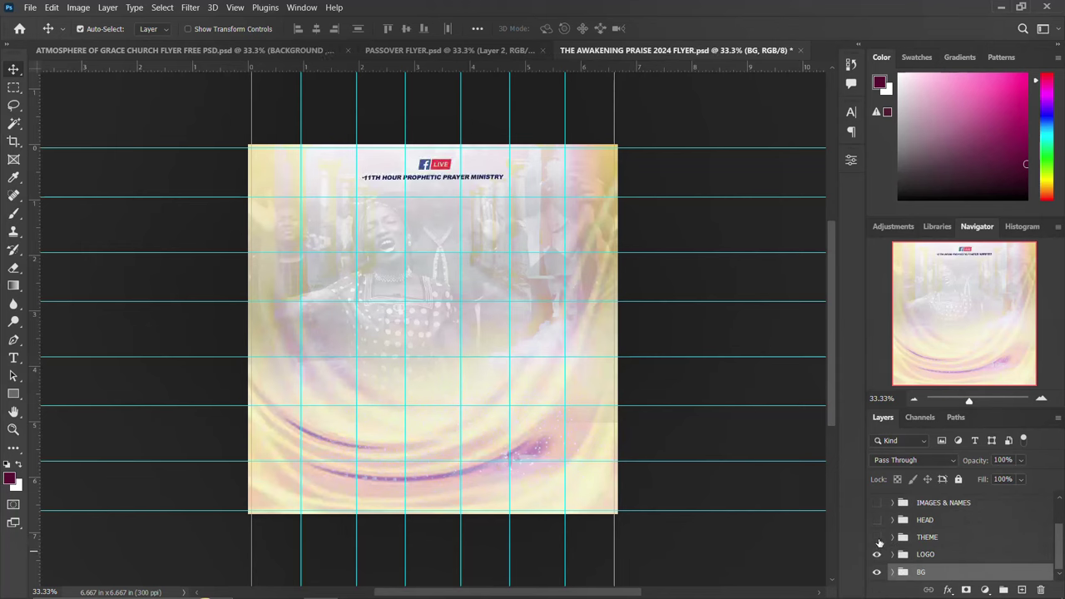
pyautogui.click(876, 537)
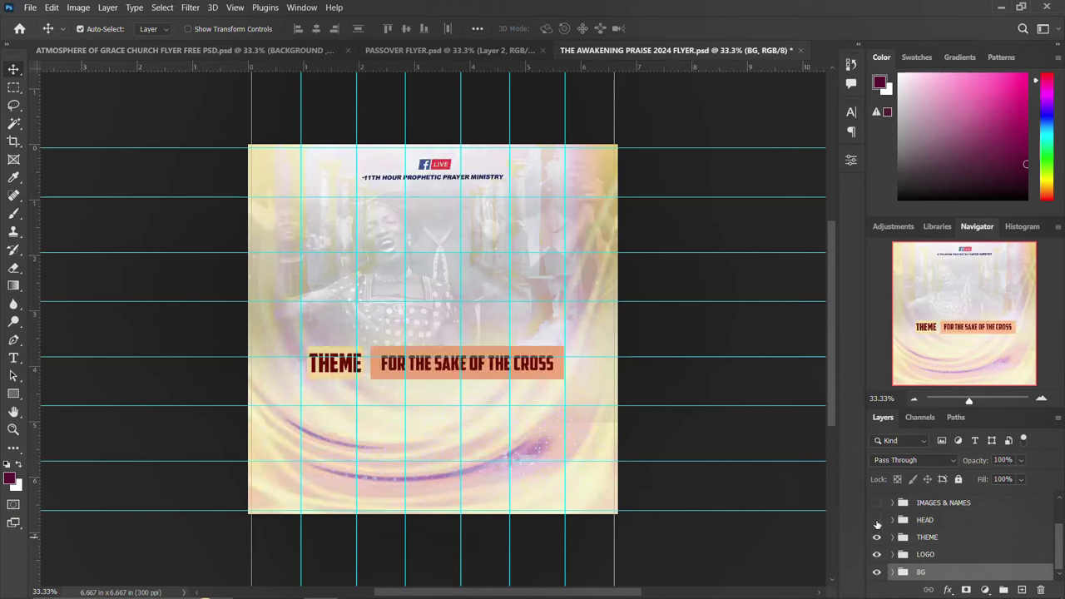
pyautogui.click(876, 520)
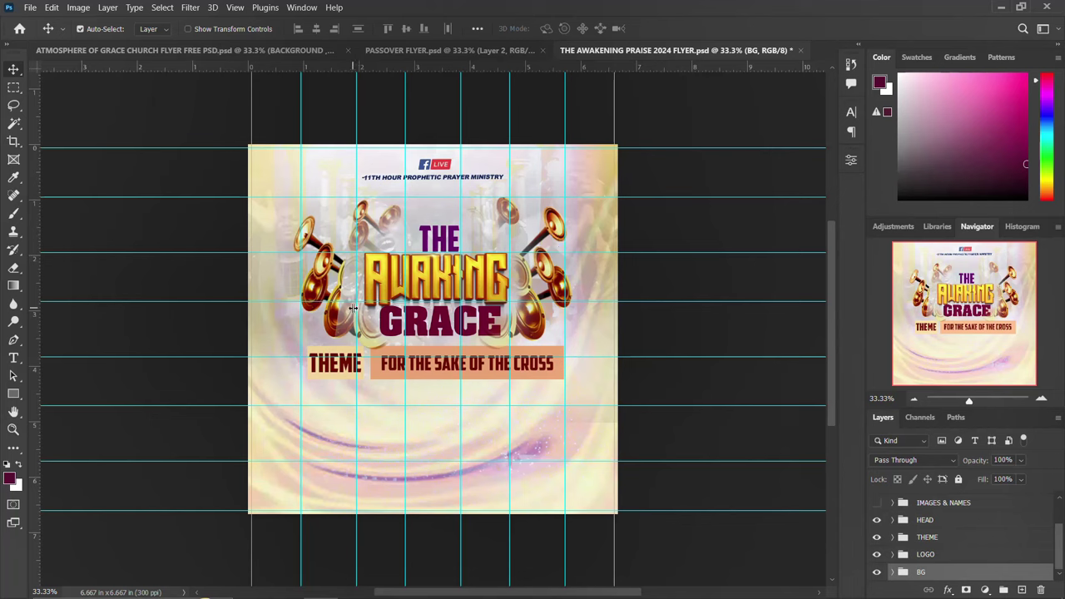
pyautogui.click(876, 503)
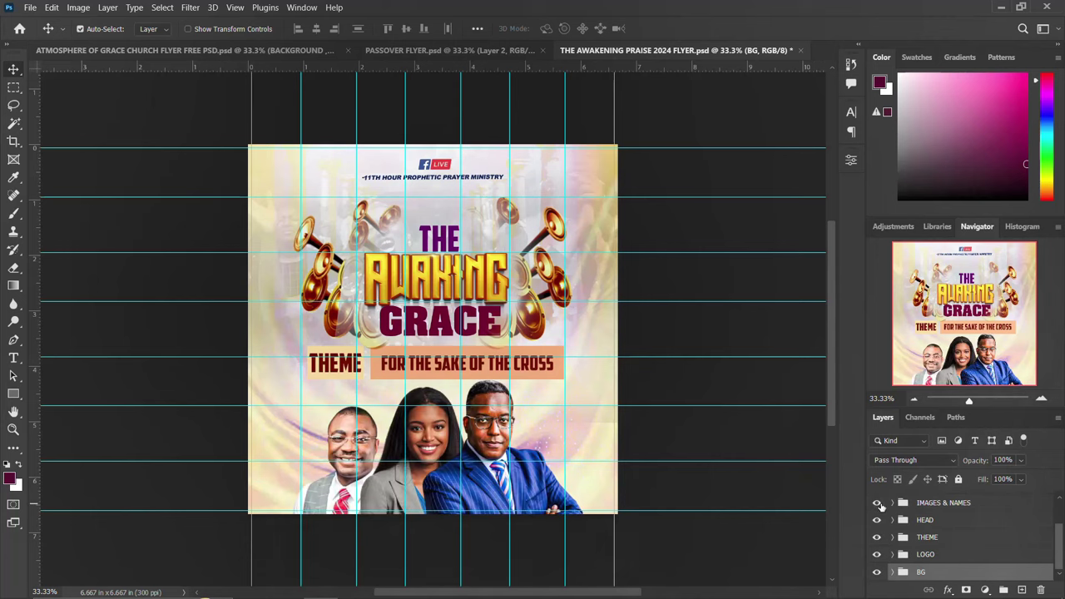
pyautogui.scroll(2, 878, 516)
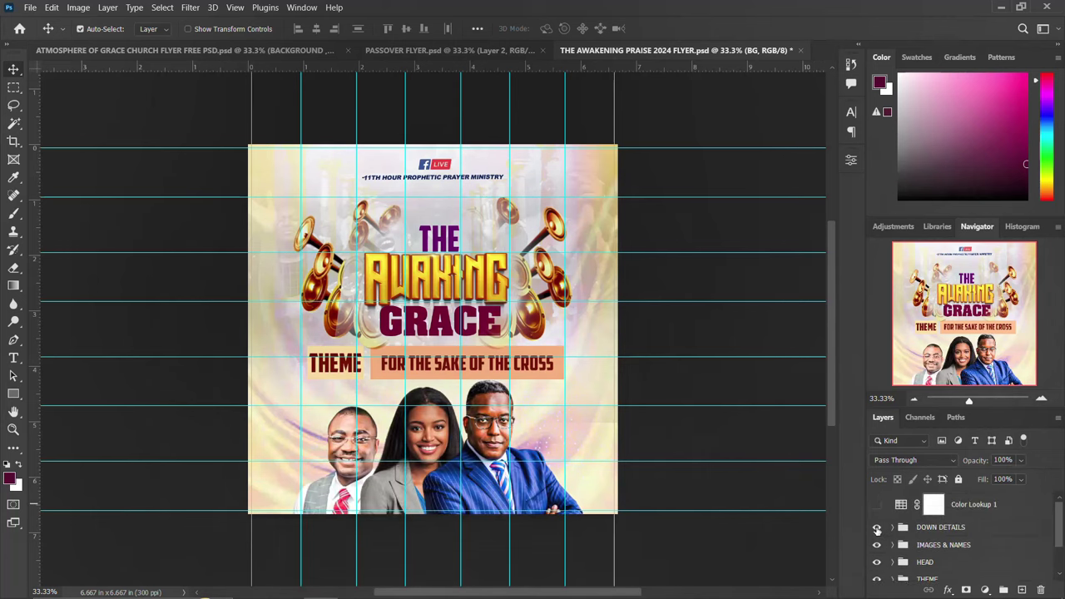
pyautogui.click(876, 527)
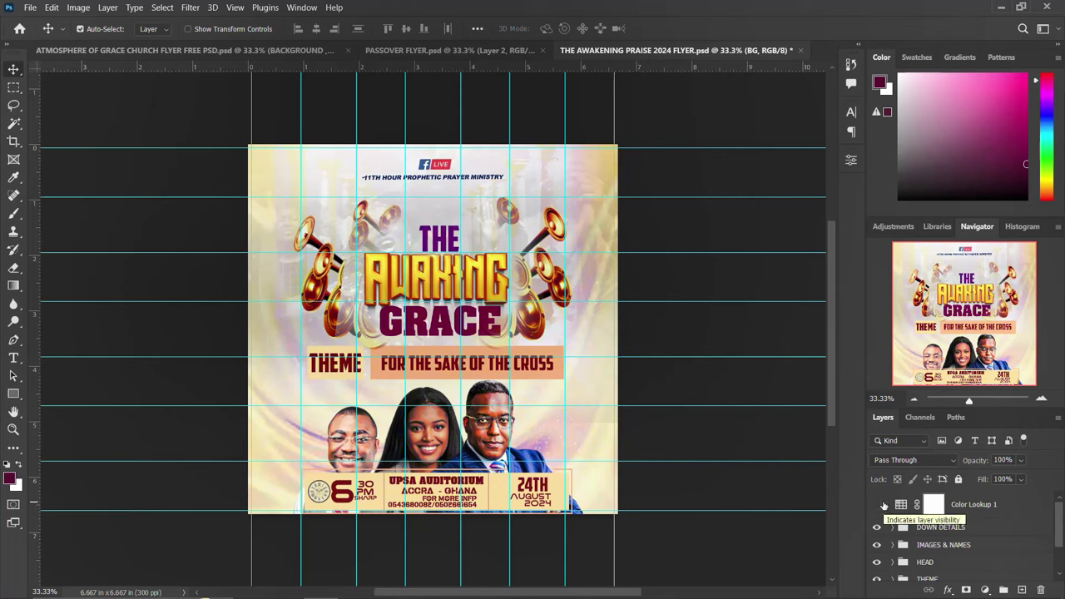
pyautogui.click(988, 505)
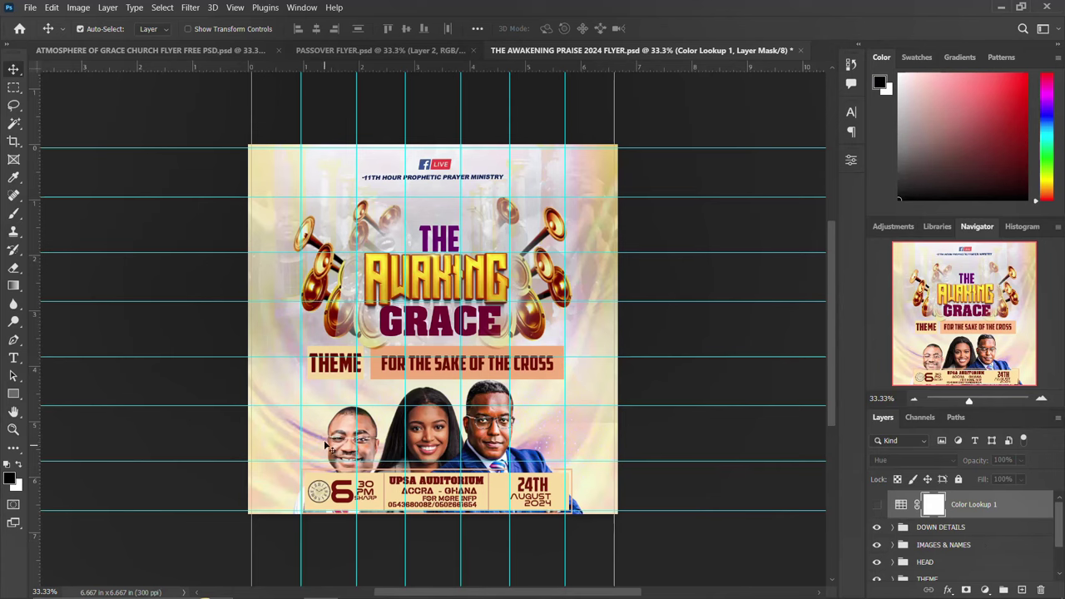
# Step: Turn Color Lookup 1 back on and stamp all visible layers into a merged Layer 1
pyautogui.scroll(-1, 420, 296)
pyautogui.scroll(2, 421, 295)
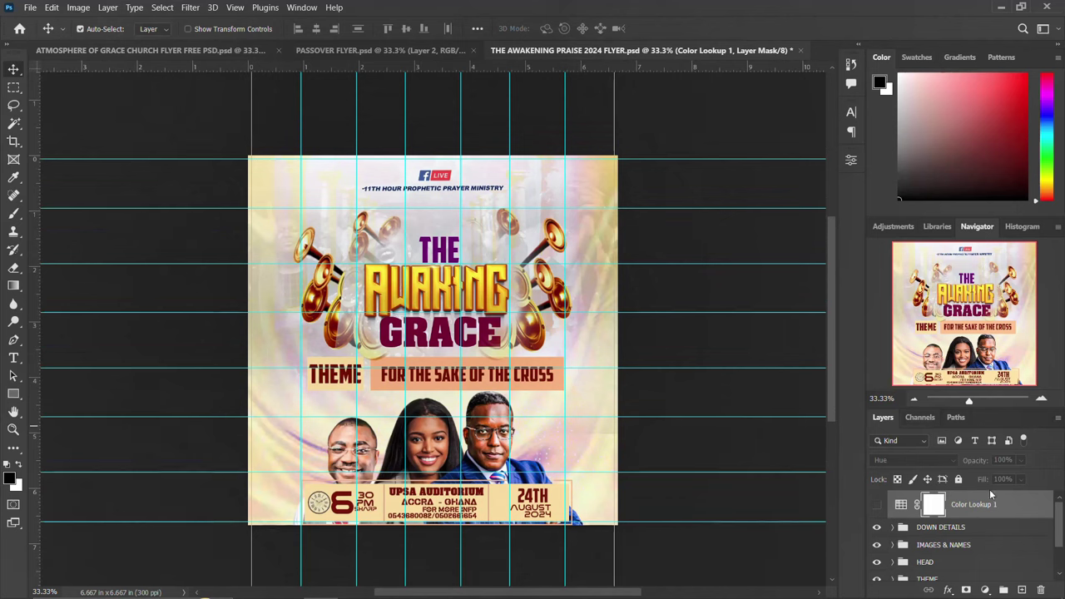
pyautogui.scroll(1, 516, 337)
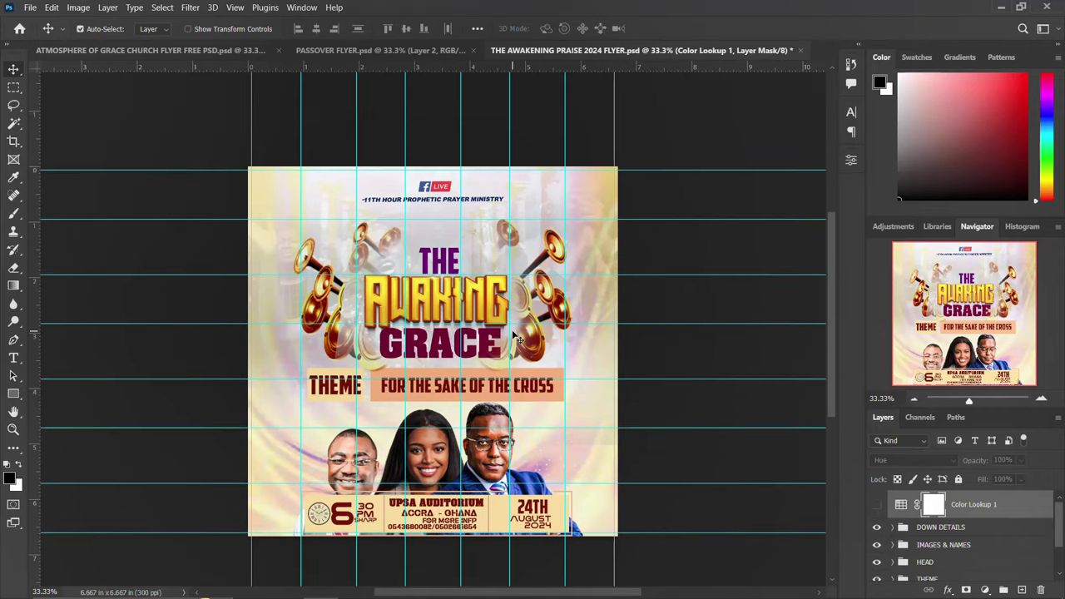
pyautogui.scroll(-2, 516, 337)
pyautogui.hotkey('ctrl', ',')
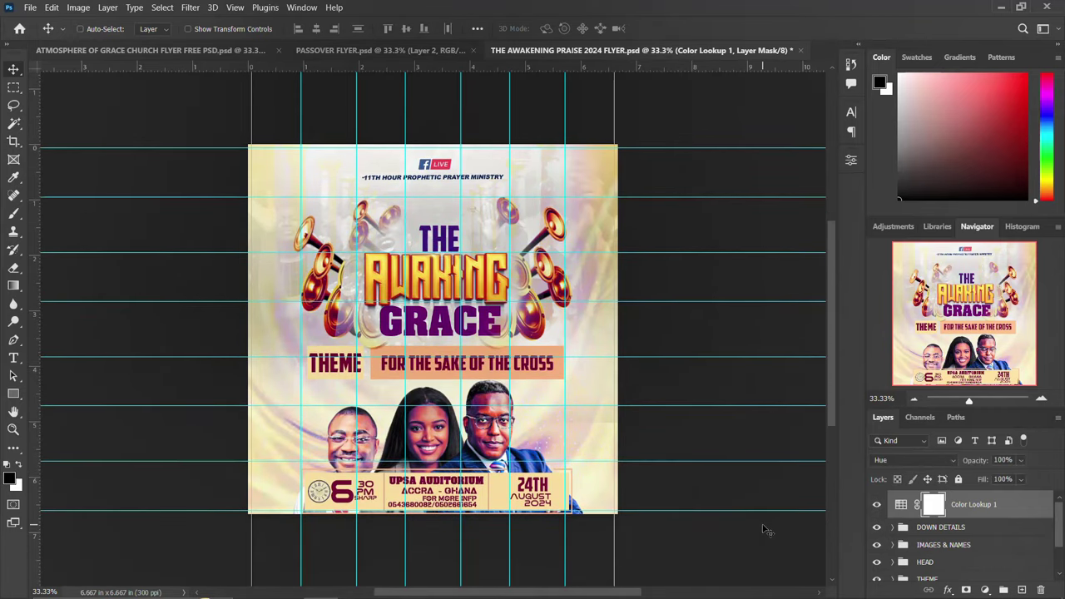
pyautogui.hotkey('ctrl', 'shift', 'alt', 'e')
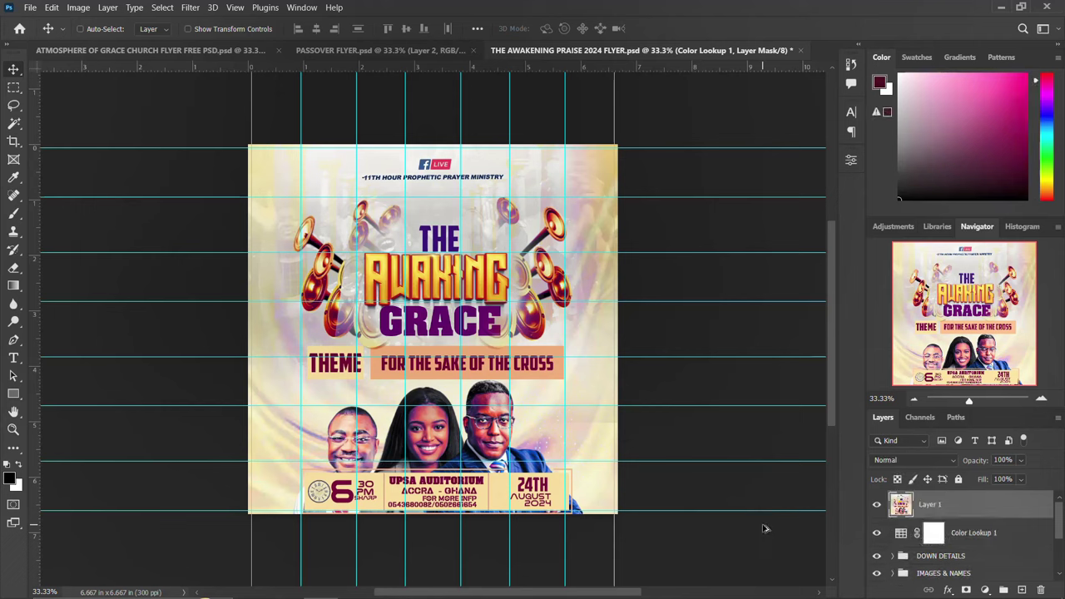
# Step: Convert Layer 1 to a smart object and launch the Camera Raw Filter on it
pyautogui.click(876, 505)
pyautogui.click(876, 505)
pyautogui.rightClick(1018, 500)
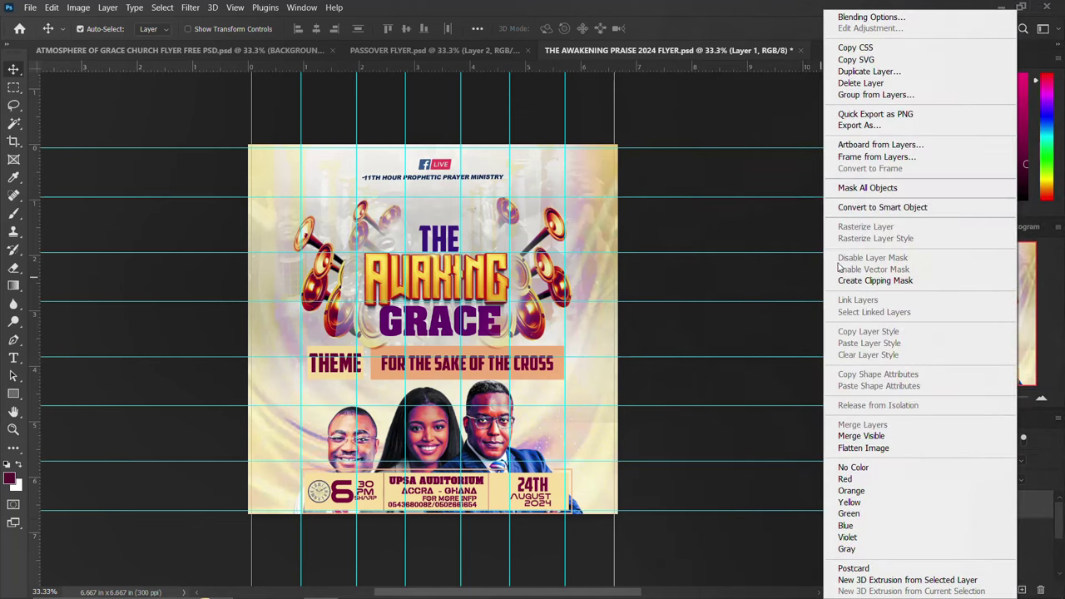
pyautogui.click(822, 202)
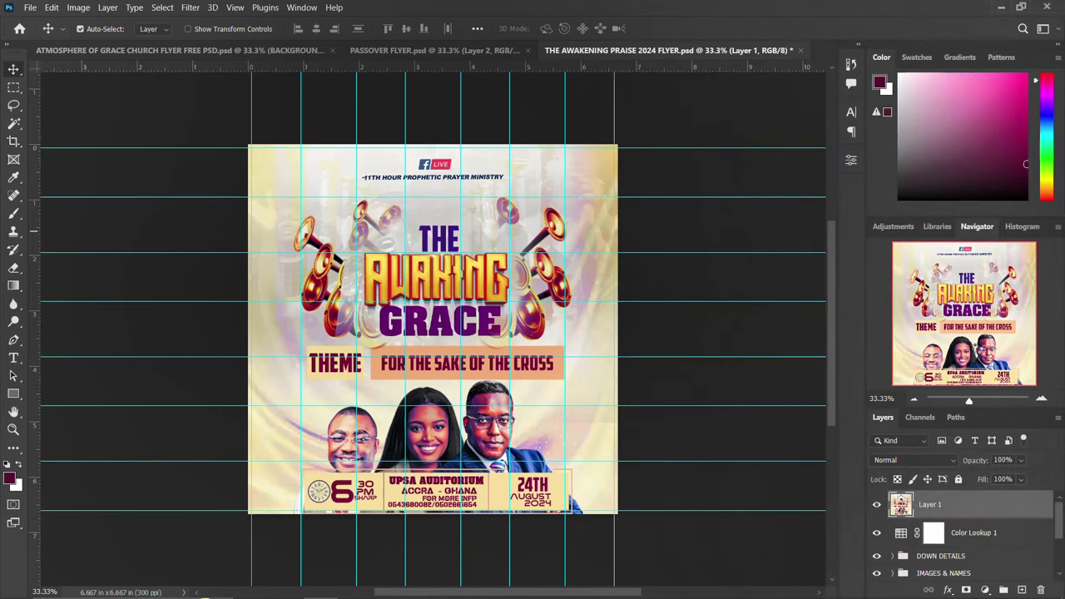
pyautogui.click(190, 8)
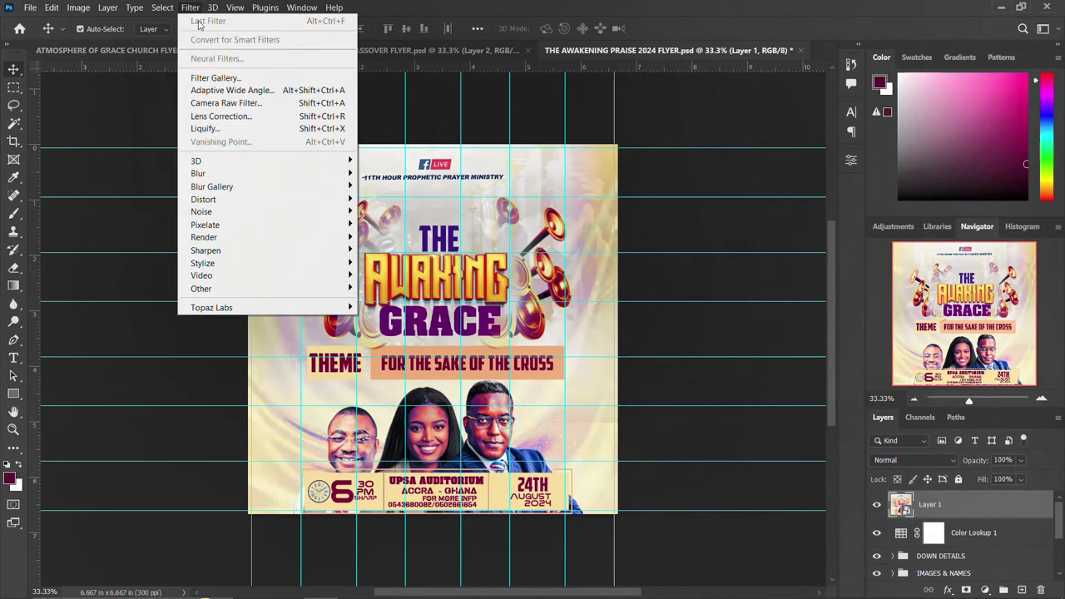
pyautogui.click(221, 103)
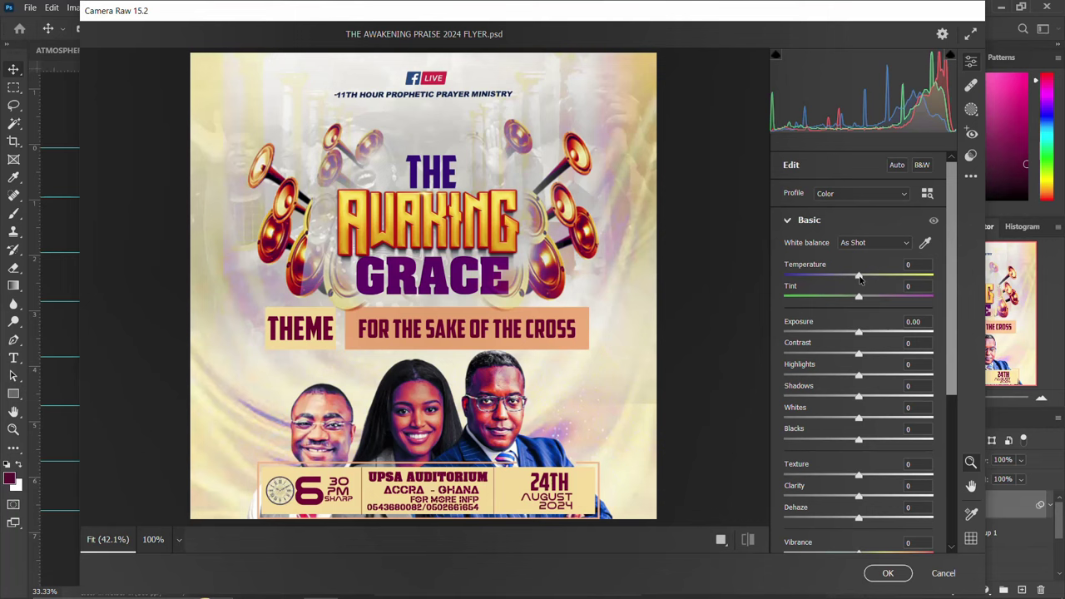
# Step: In Camera Raw's Basic panel set Temperature +17, Tint +16, Contrast -20, Highlights +13, leaving Blacks at 0
pyautogui.moveTo(864, 281); pyautogui.dragTo(872, 283)
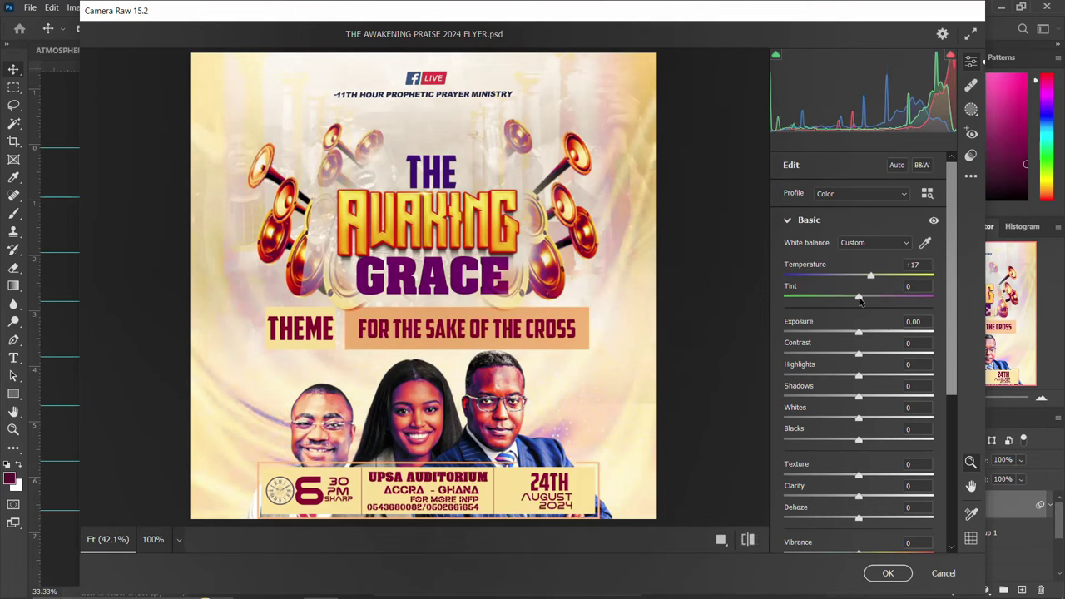
pyautogui.moveTo(860, 301); pyautogui.dragTo(872, 305)
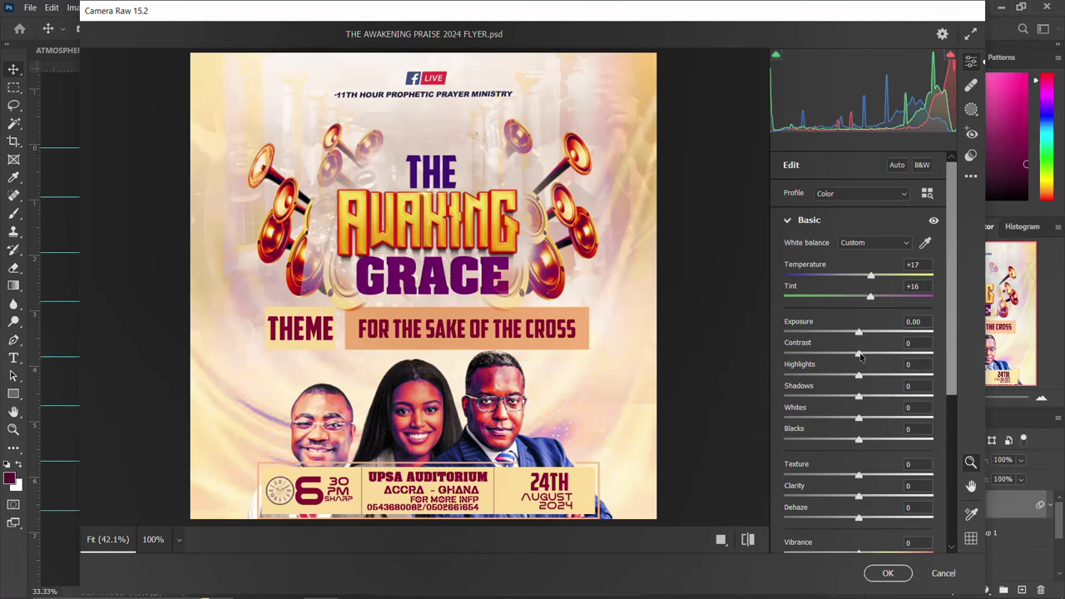
pyautogui.moveTo(859, 353); pyautogui.dragTo(835, 353)
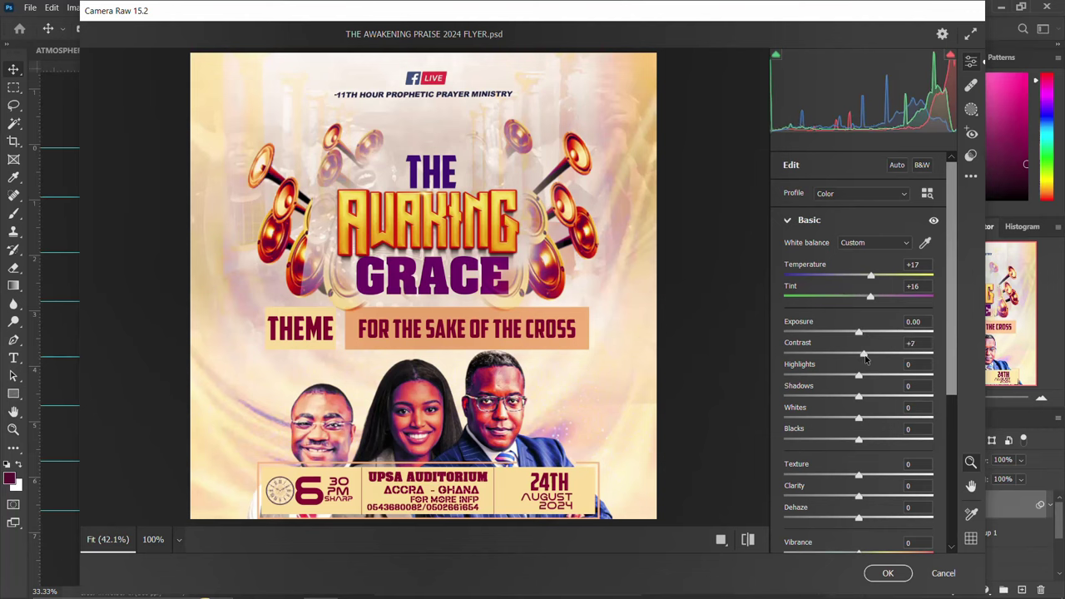
pyautogui.moveTo(860, 356)
pyautogui.mouseDown()
pyautogui.moveTo(838, 352)
pyautogui.moveTo(877, 362)
pyautogui.mouseUp()
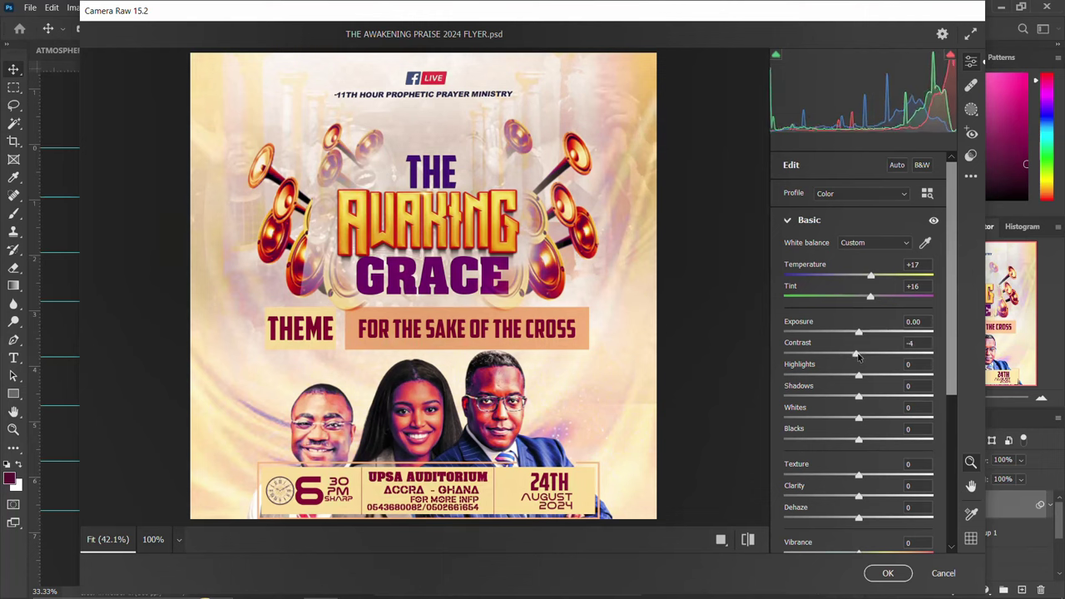
pyautogui.moveTo(878, 363); pyautogui.dragTo(845, 354)
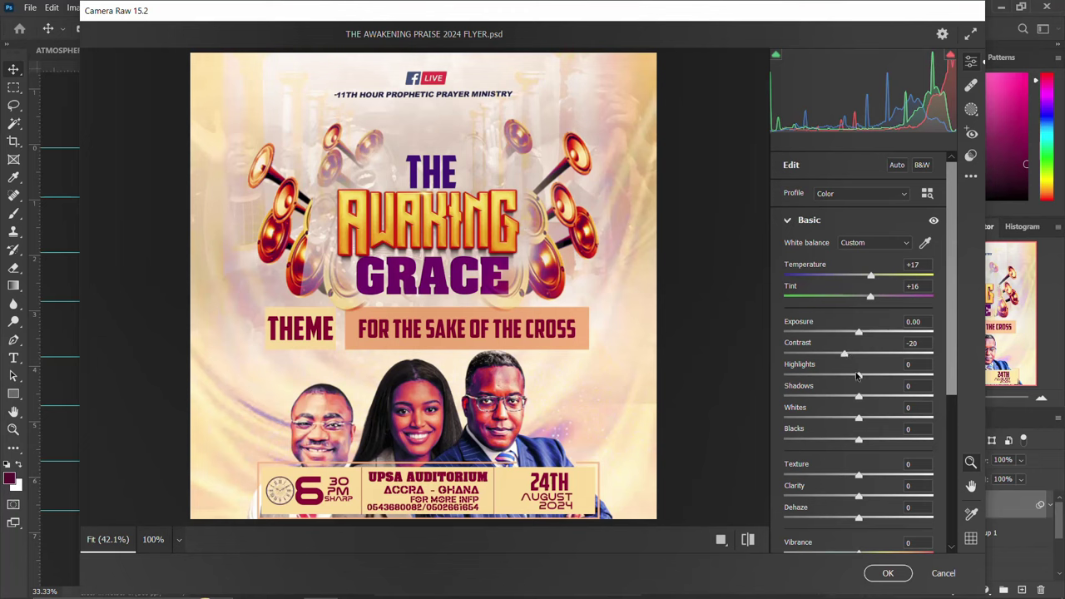
pyautogui.moveTo(857, 375)
pyautogui.mouseDown()
pyautogui.moveTo(847, 376)
pyautogui.moveTo(868, 375)
pyautogui.mouseUp()
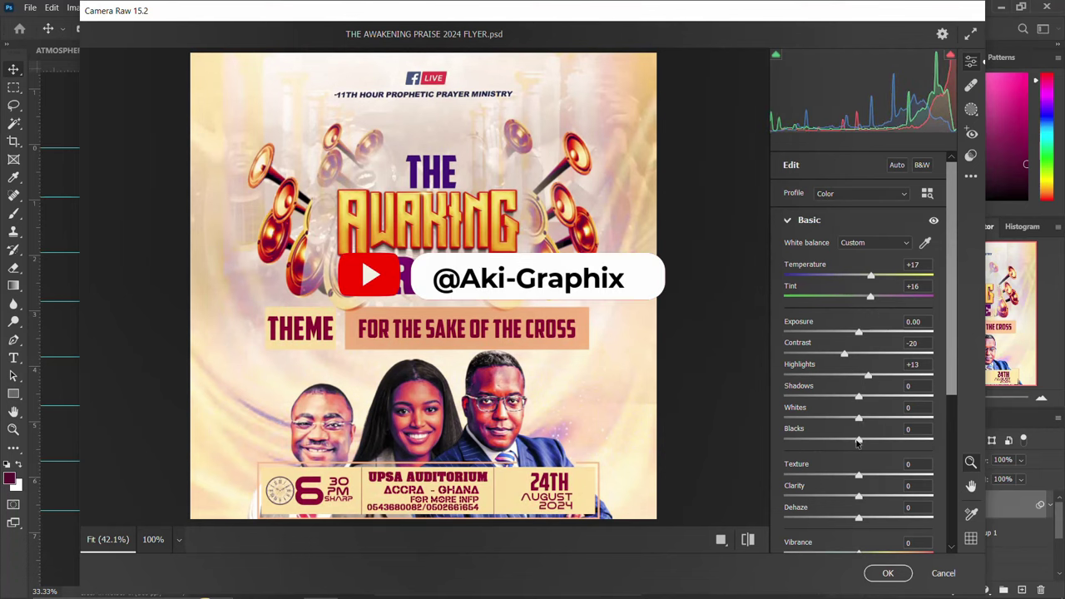
pyautogui.moveTo(859, 440); pyautogui.dragTo(840, 440)
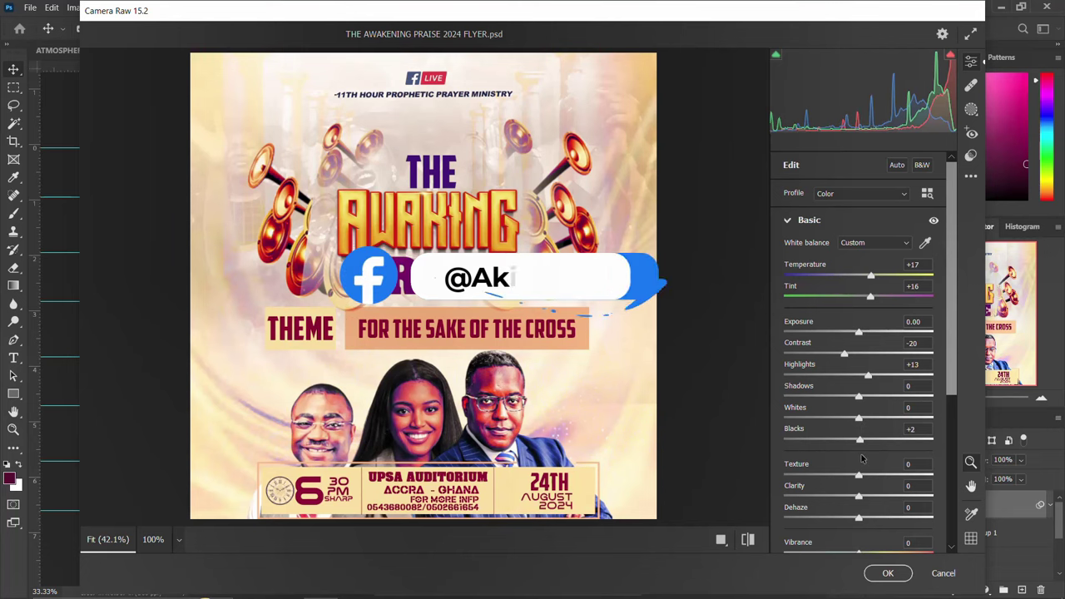
pyautogui.moveTo(843, 450); pyautogui.dragTo(845, 452)
pyautogui.doubleClick(846, 453)
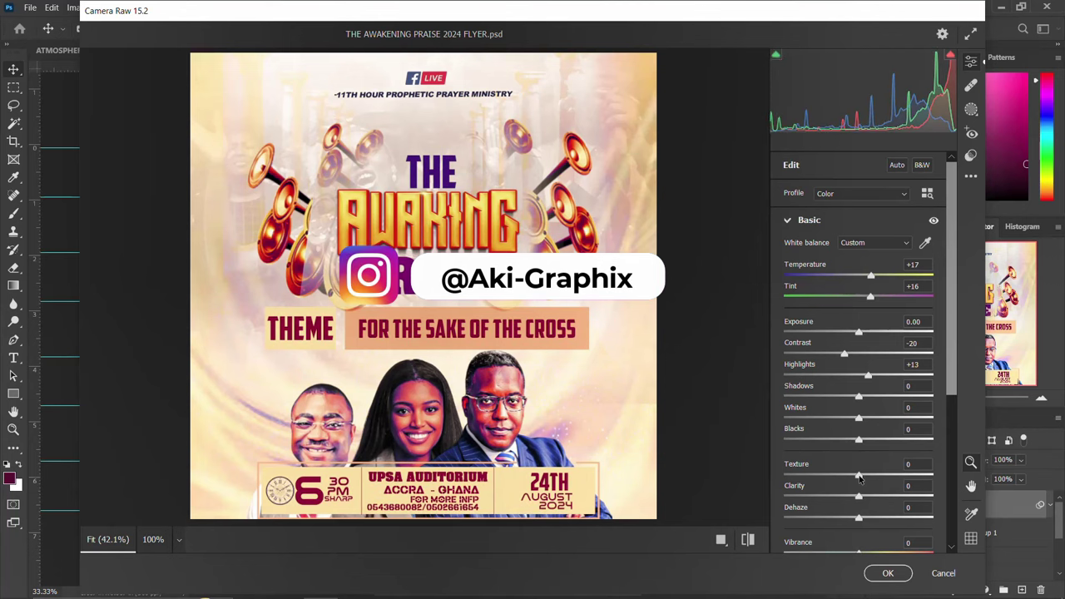
# Step: Set Texture to -25 and Clarity to +15, and enter 0 for Dehaze
pyautogui.moveTo(859, 476)
pyautogui.mouseDown()
pyautogui.moveTo(888, 476)
pyautogui.moveTo(840, 474)
pyautogui.moveTo(801, 456)
pyautogui.moveTo(840, 468)
pyautogui.mouseUp()
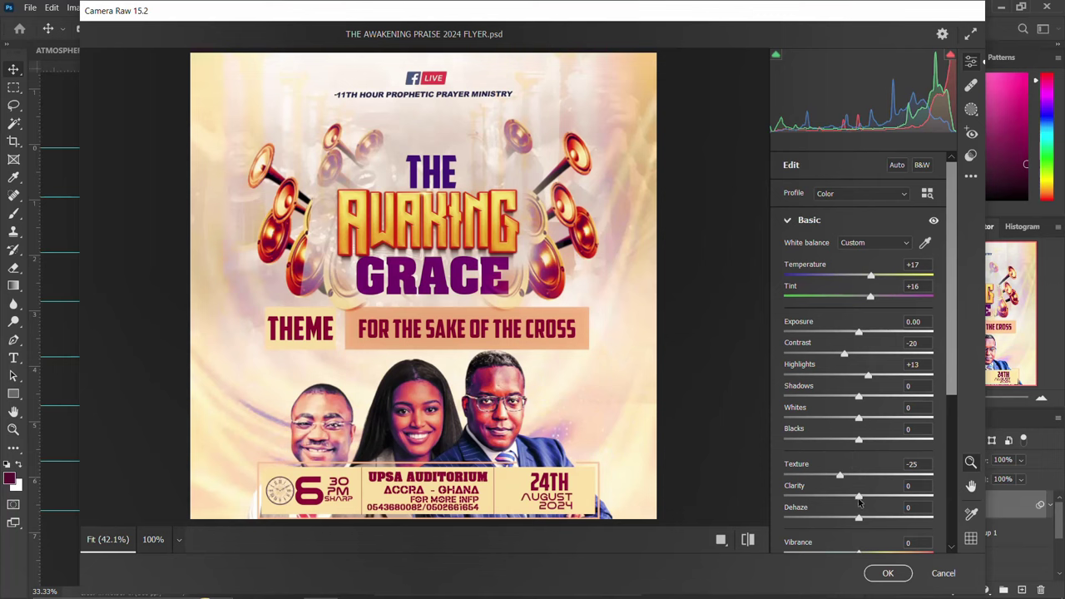
pyautogui.moveTo(858, 497)
pyautogui.mouseDown()
pyautogui.moveTo(836, 491)
pyautogui.moveTo(868, 496)
pyautogui.mouseUp()
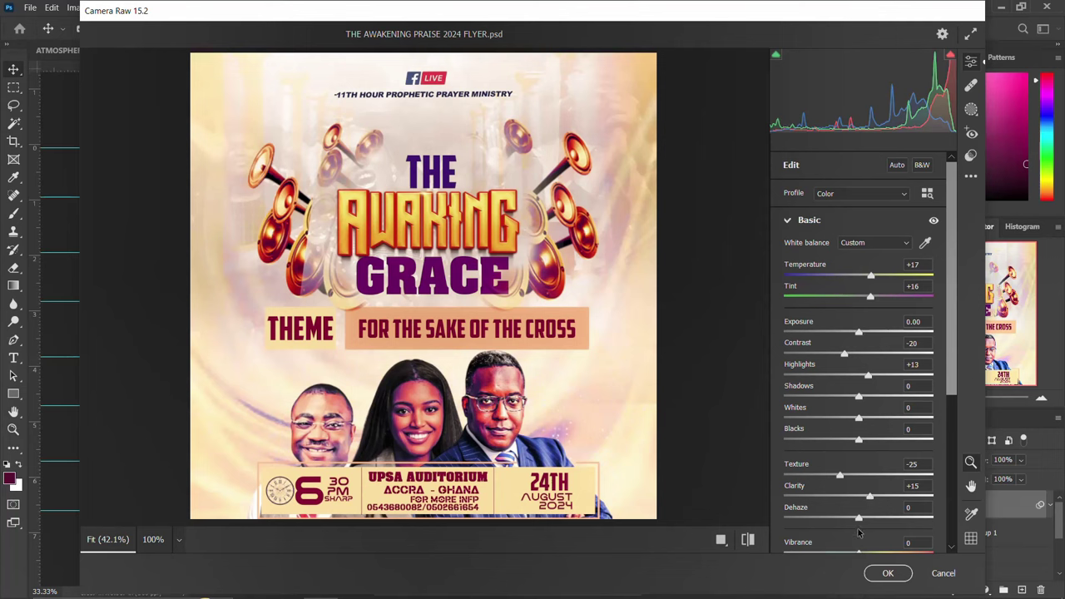
pyautogui.scroll(-2, 873, 463)
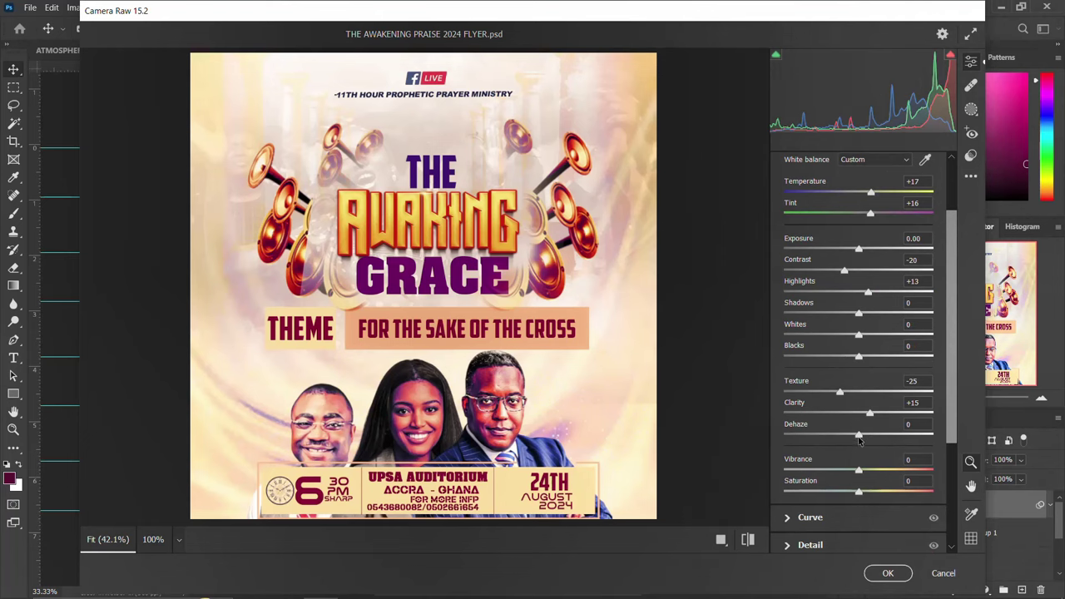
pyautogui.moveTo(859, 437)
pyautogui.mouseDown()
pyautogui.moveTo(875, 441)
pyautogui.moveTo(842, 432)
pyautogui.mouseUp()
pyautogui.press('Down')
pyautogui.press('Down')
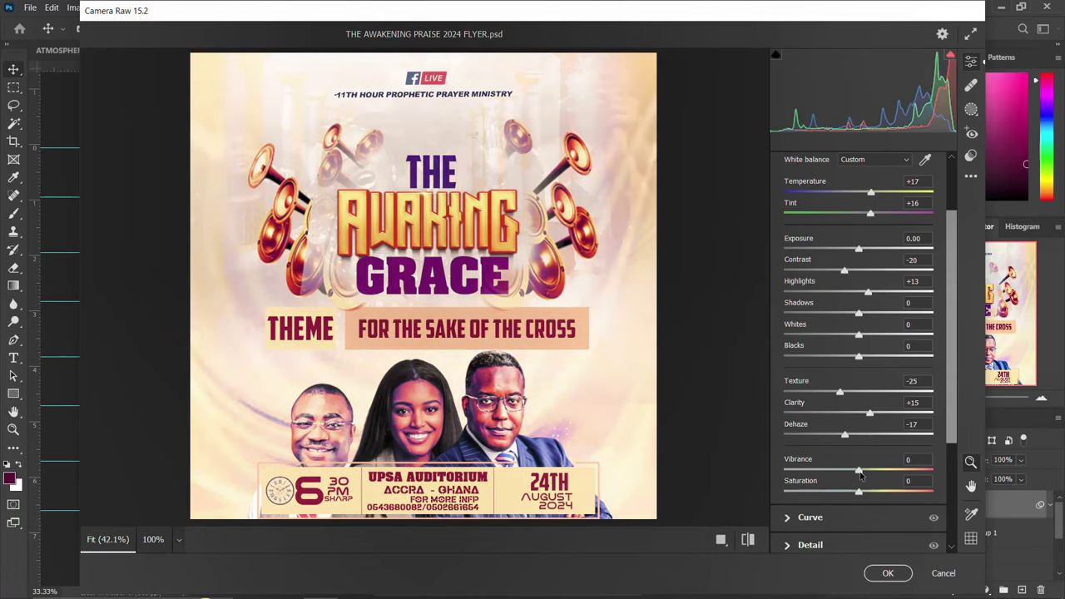
pyautogui.click(923, 424)
pyautogui.write('0')
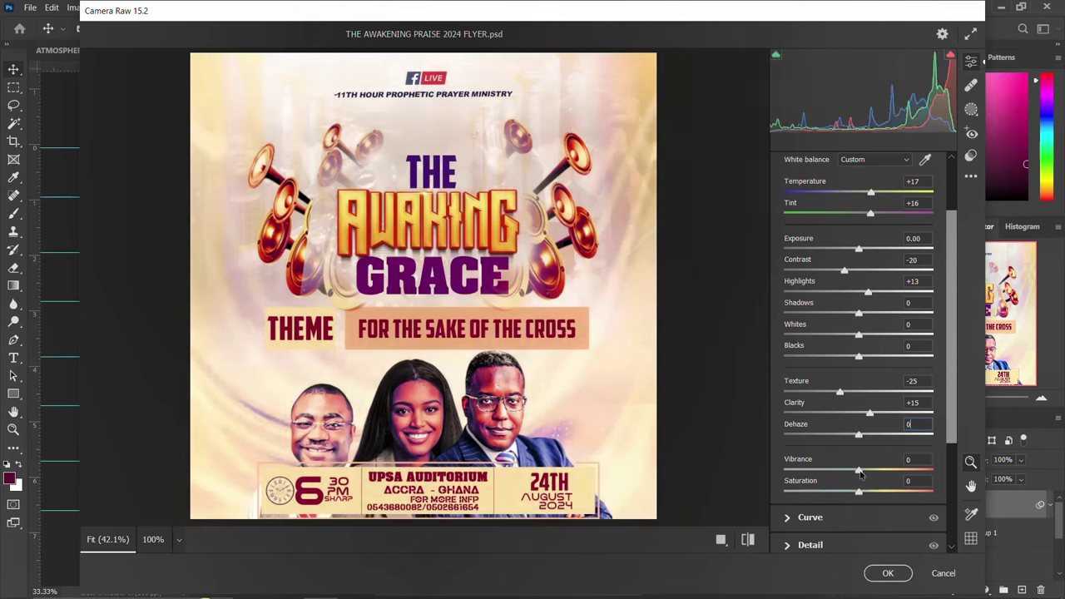
# Step: Set Vibrance +1 and Saturation +5, then show the Before/After side-by-side view
pyautogui.moveTo(860, 473)
pyautogui.mouseDown()
pyautogui.moveTo(871, 474)
pyautogui.moveTo(839, 471)
pyautogui.moveTo(862, 473)
pyautogui.mouseUp()
pyautogui.moveTo(861, 494); pyautogui.dragTo(869, 494)
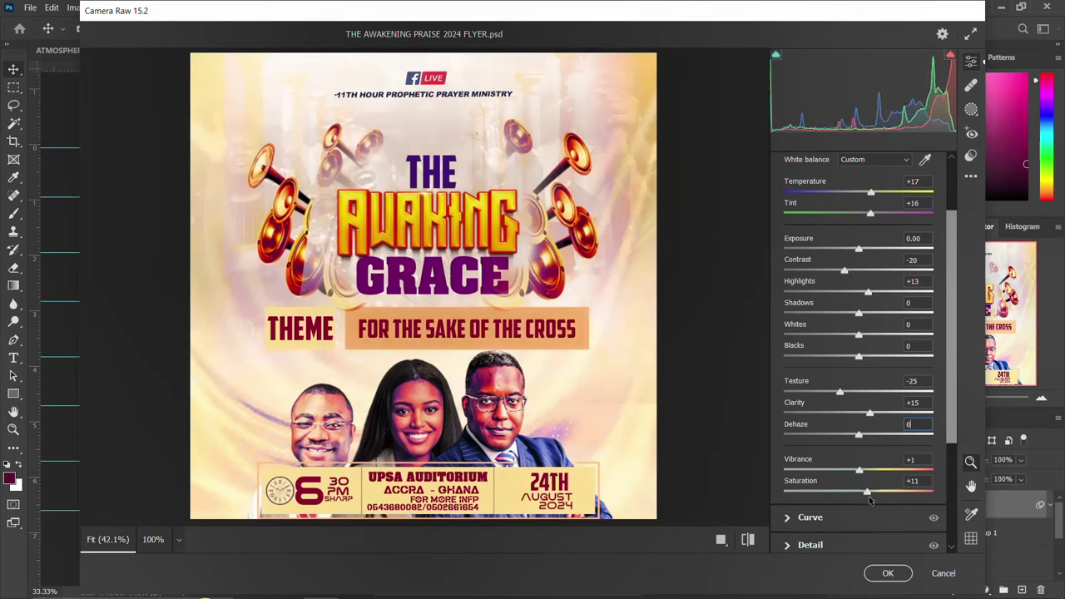
pyautogui.moveTo(867, 494); pyautogui.dragTo(862, 492)
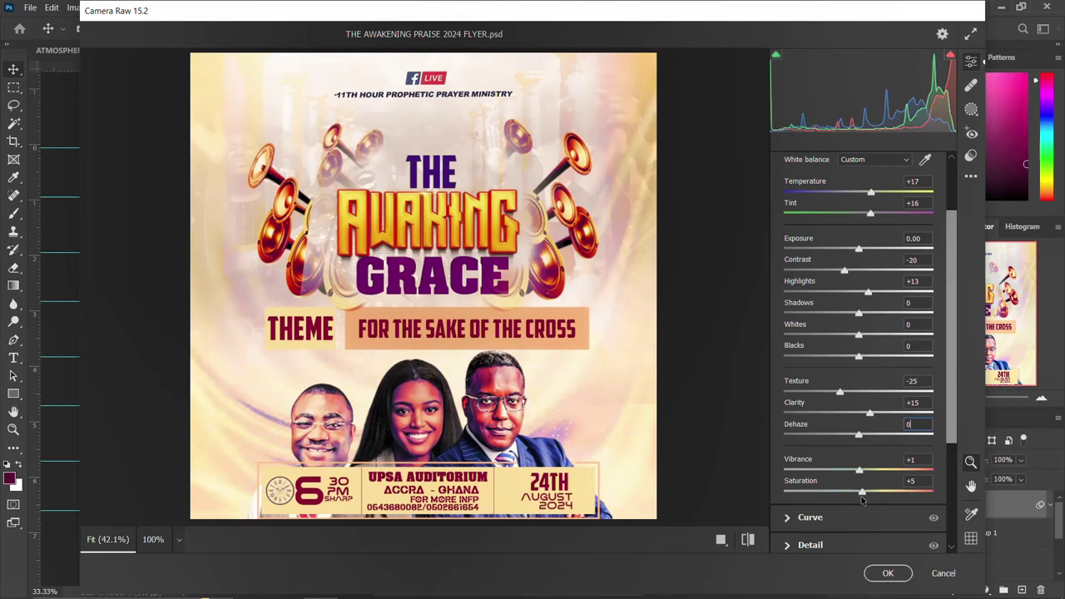
pyautogui.click(720, 540)
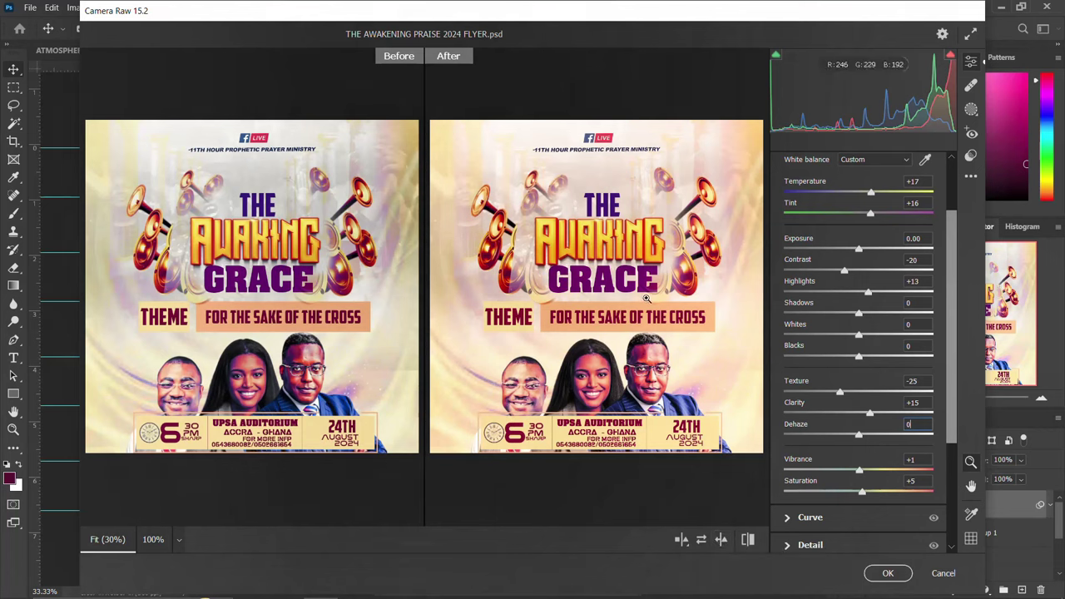
# Step: Commit the Camera Raw grade, compare Layer 1 against the ungraded flyer, and collapse its Smart Filters
pyautogui.click(886, 573)
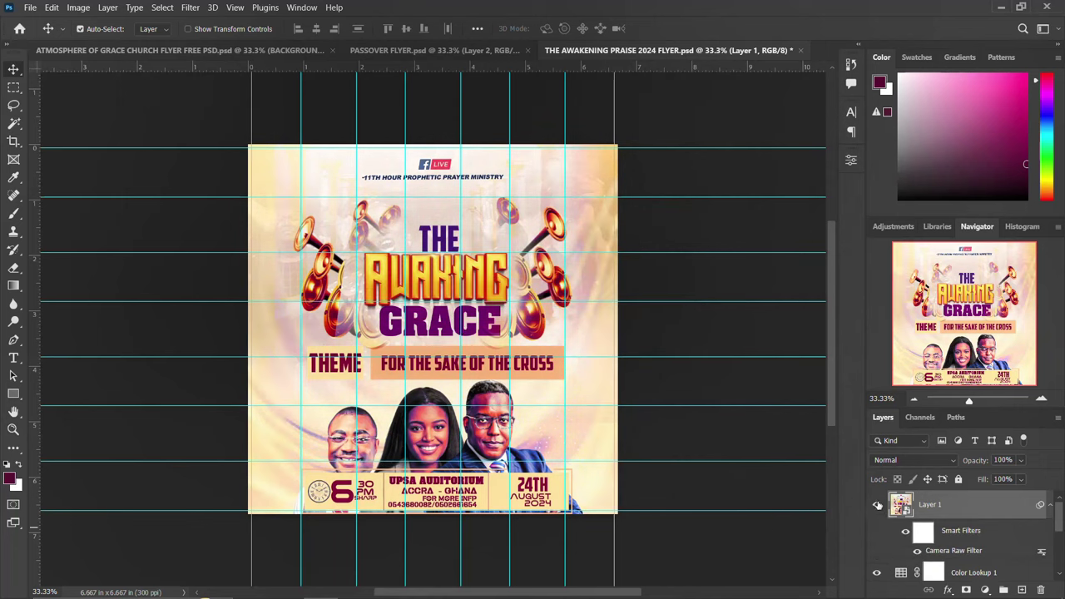
pyautogui.click(877, 505)
pyautogui.click(877, 505)
pyautogui.click(1050, 506)
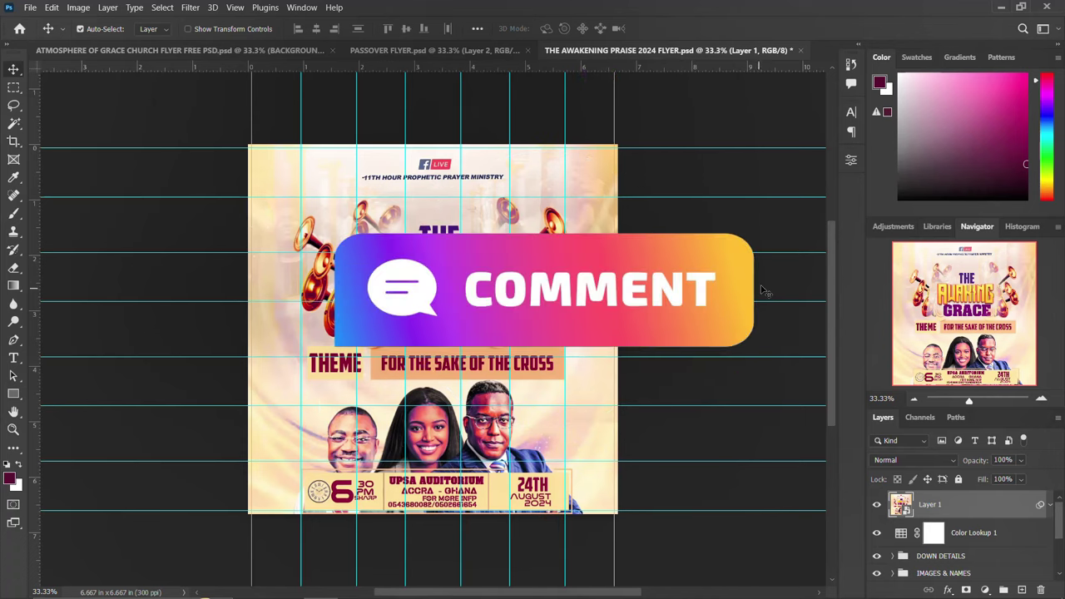
pyautogui.click(441, 50)
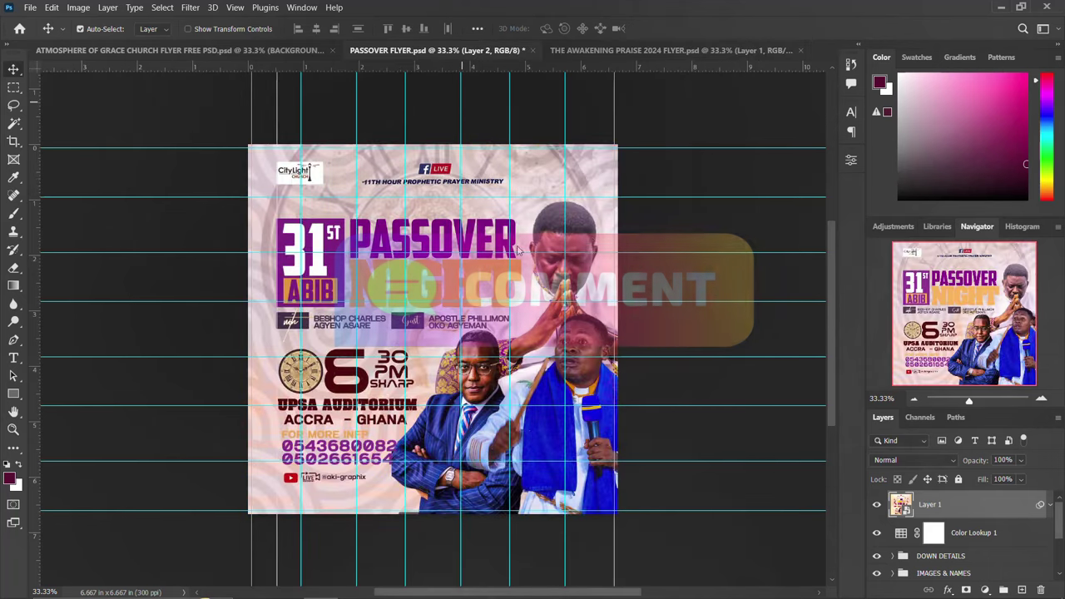
pyautogui.click(178, 50)
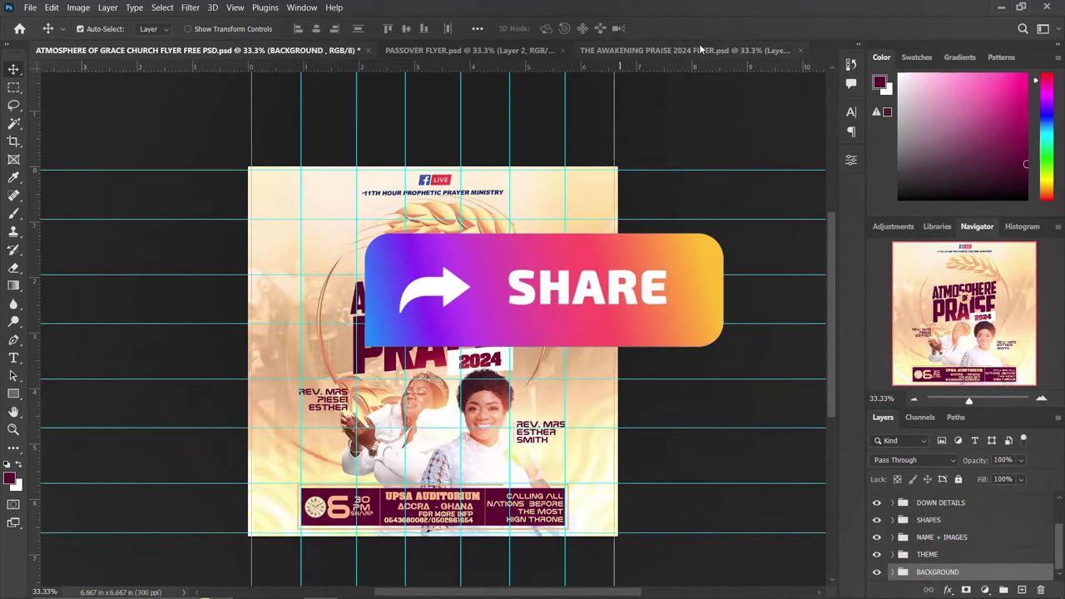
pyautogui.click(705, 50)
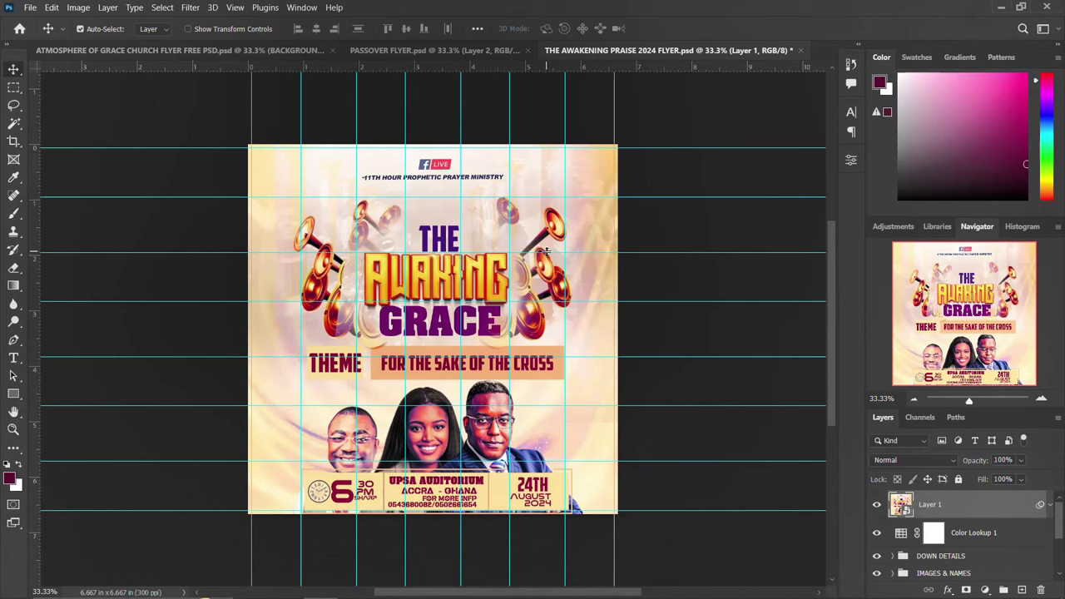
pyautogui.click(877, 509)
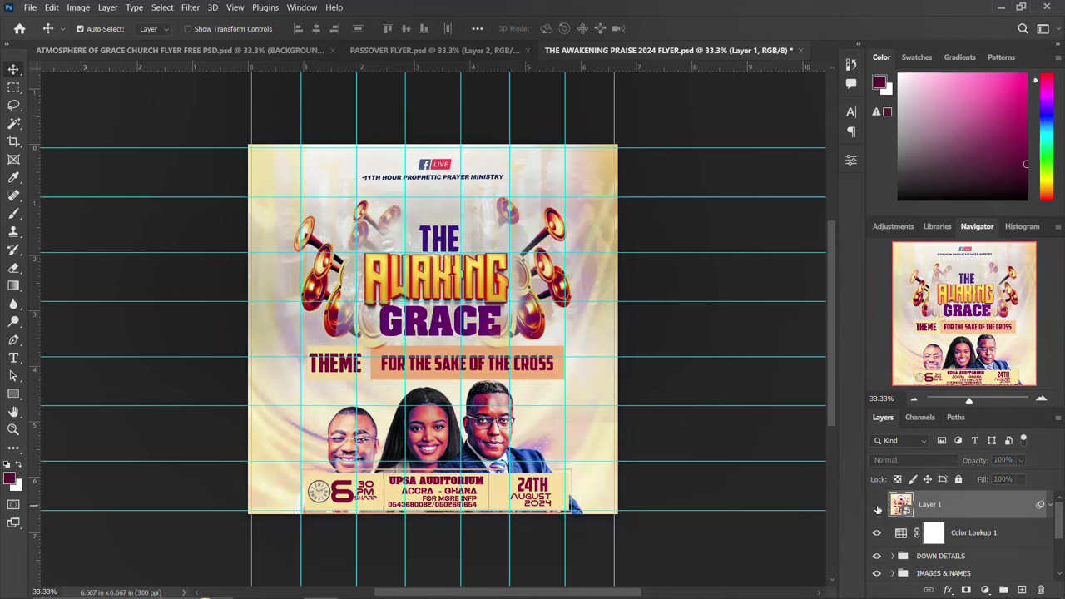
pyautogui.click(876, 509)
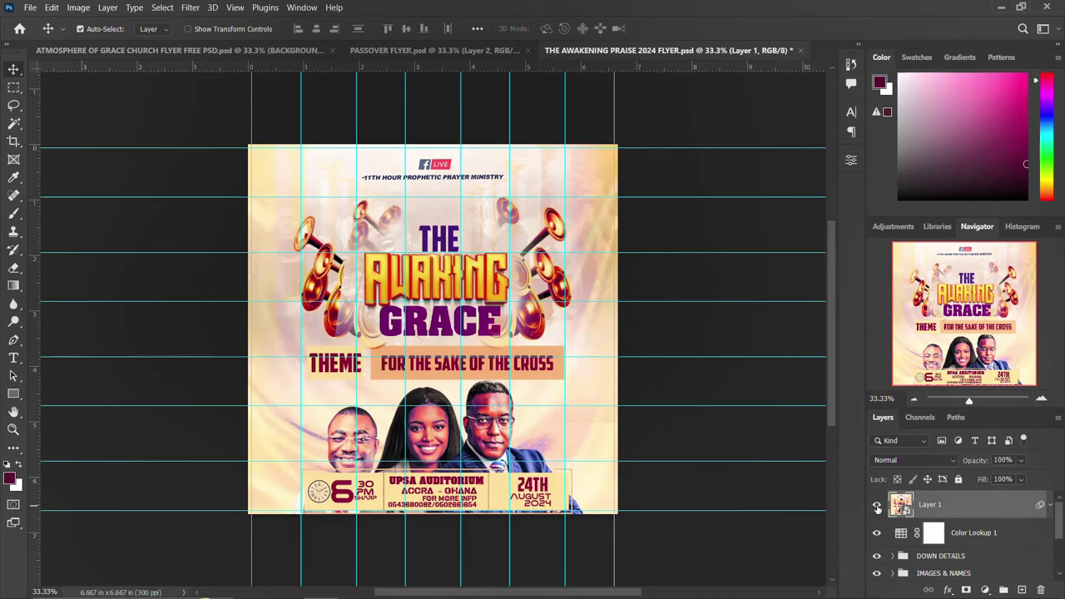